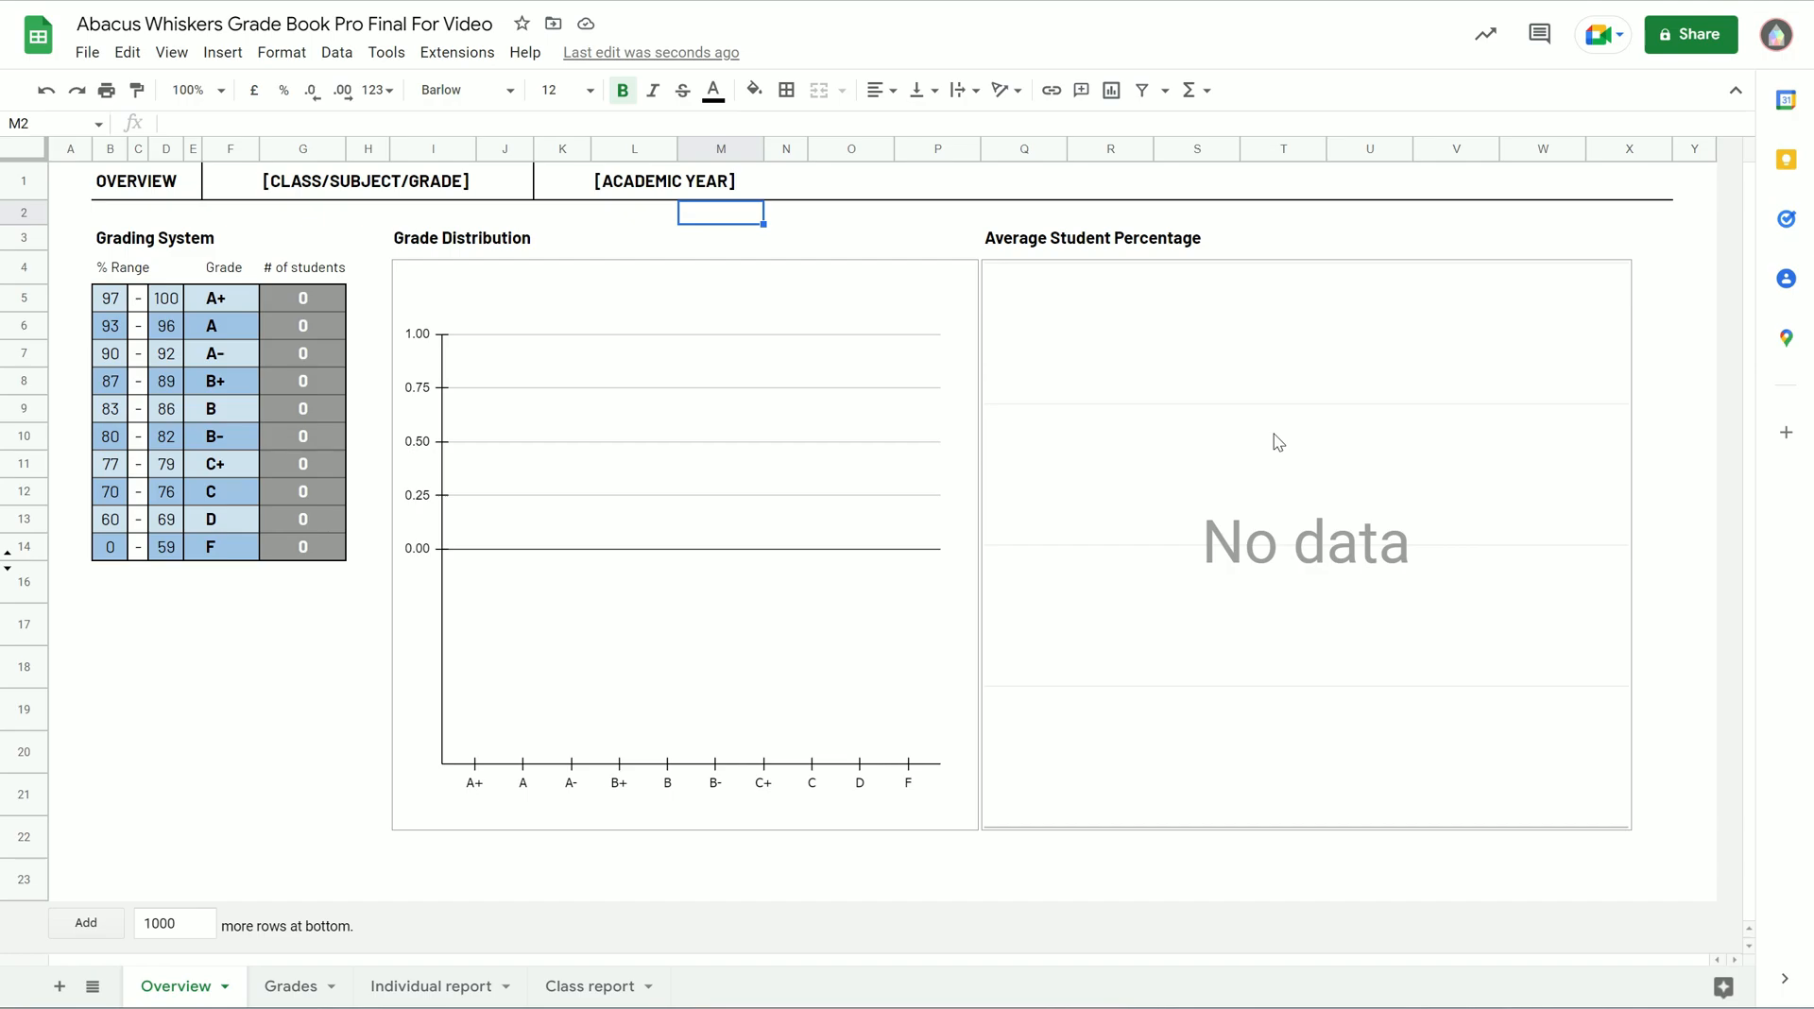
Open the Grades sheet and enter "Quiz 1" as the first assignment heading in D3
left_click(290, 985)
left_click(567, 742)
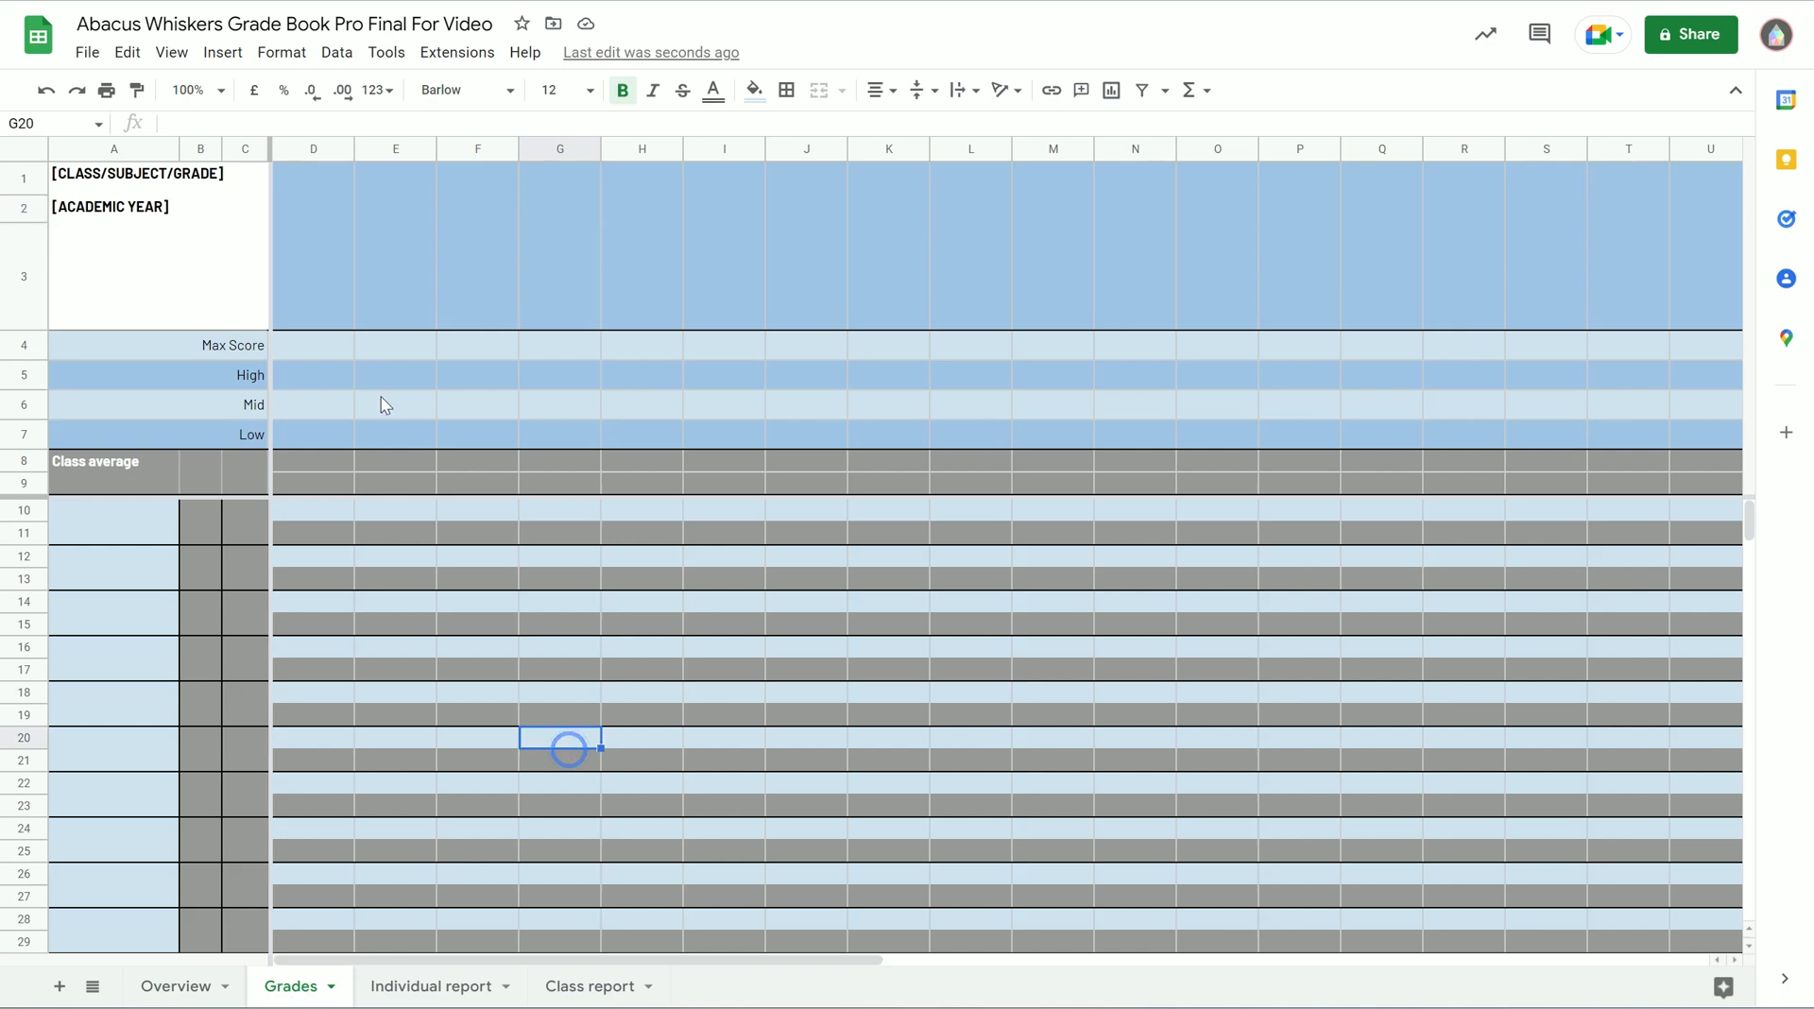
left_click(185, 180)
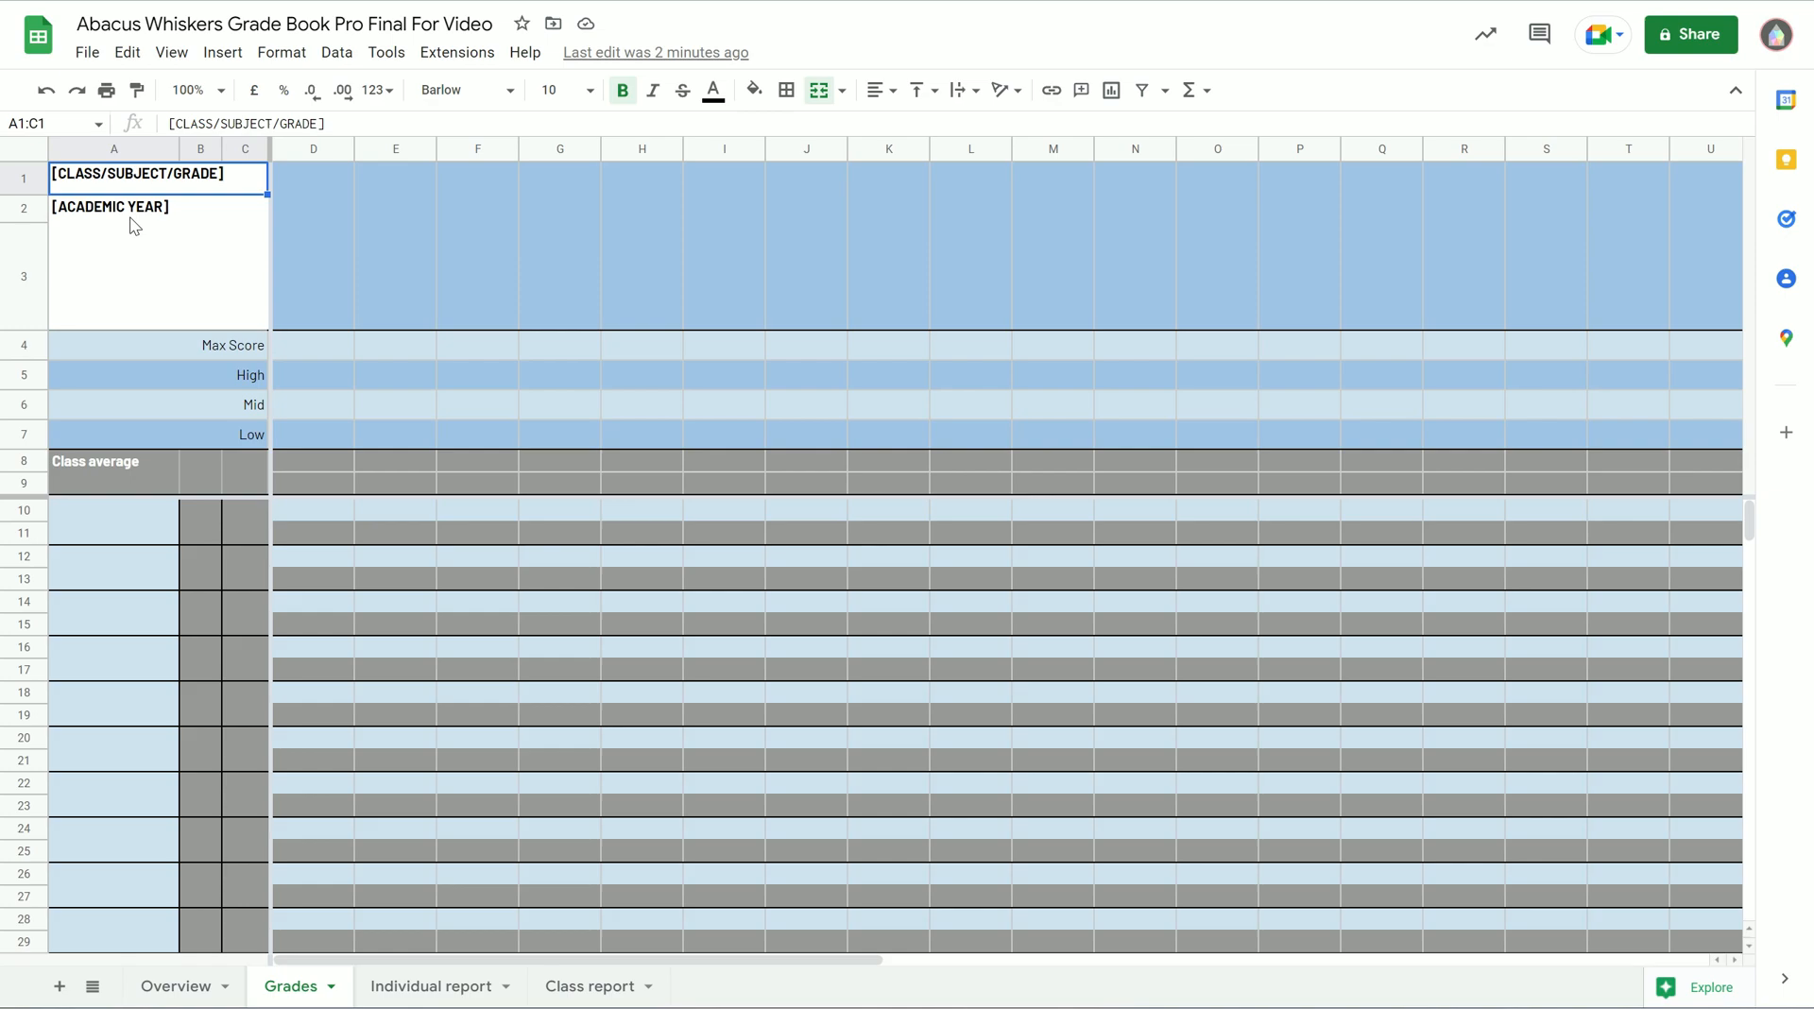
left_click(310, 190)
left_click_drag(311, 254, 1549, 272)
left_click_drag(1080, 277, 333, 259)
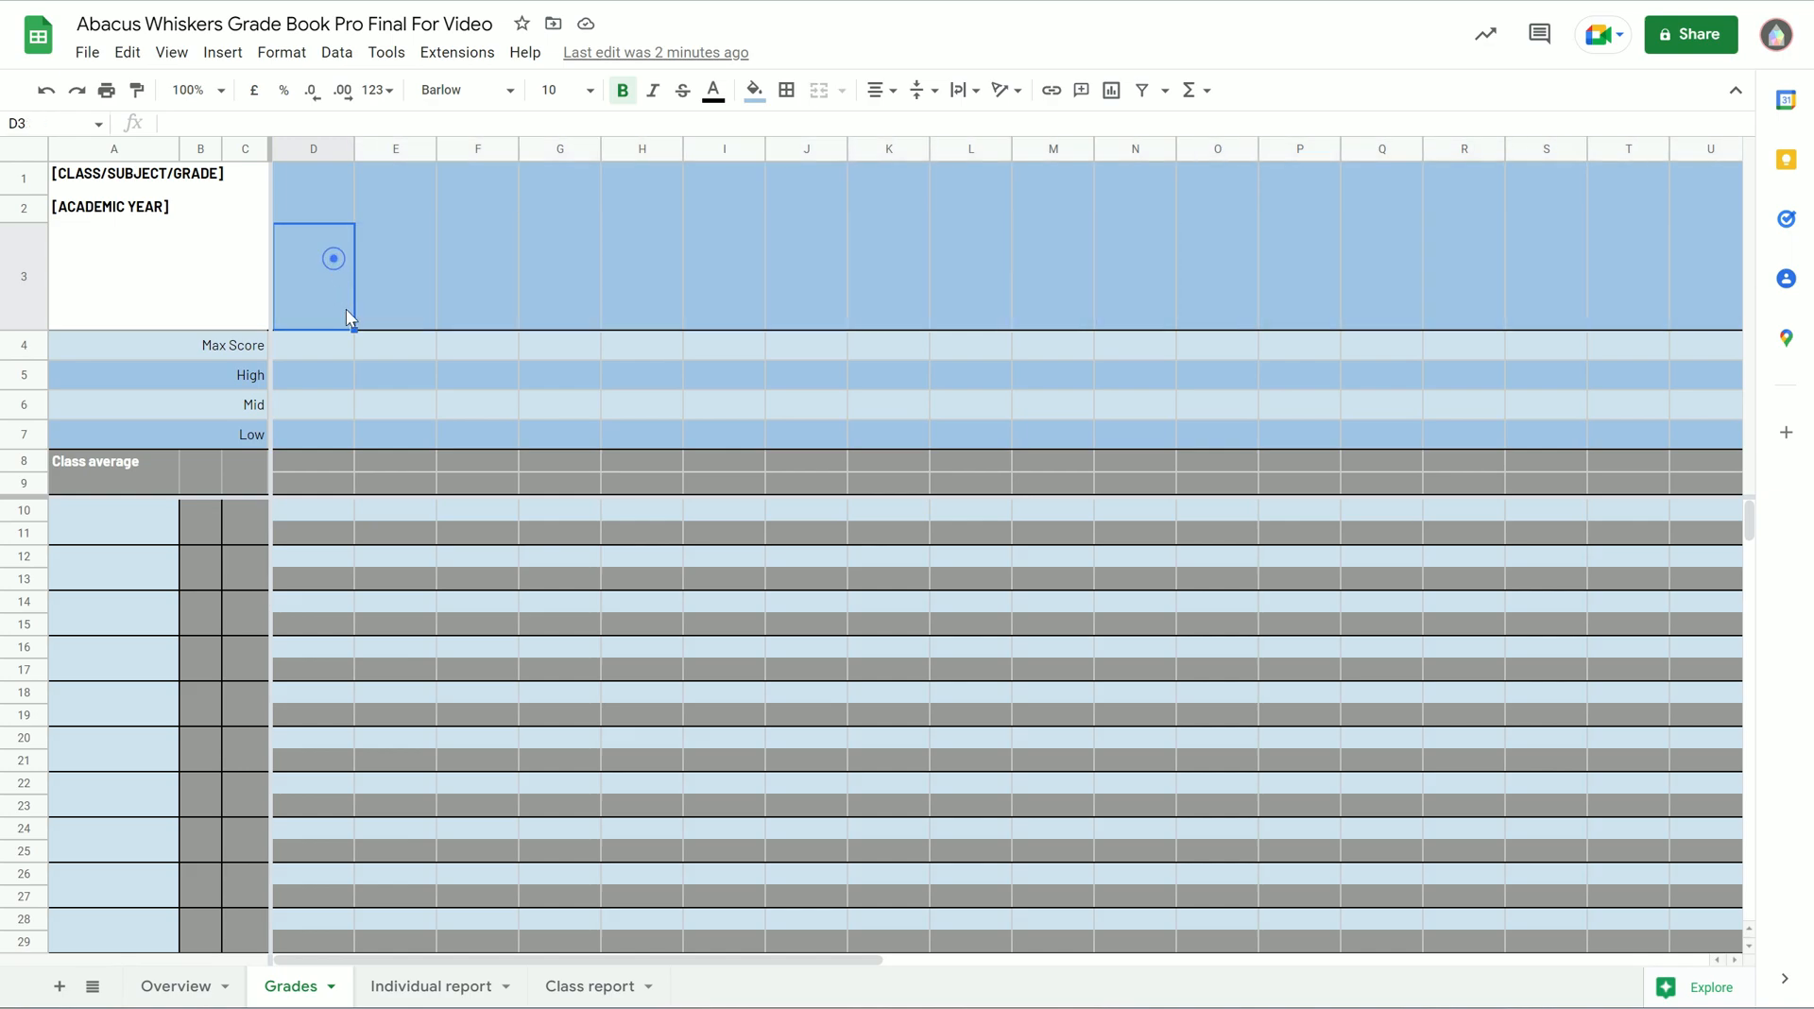
type("0uiz 1")
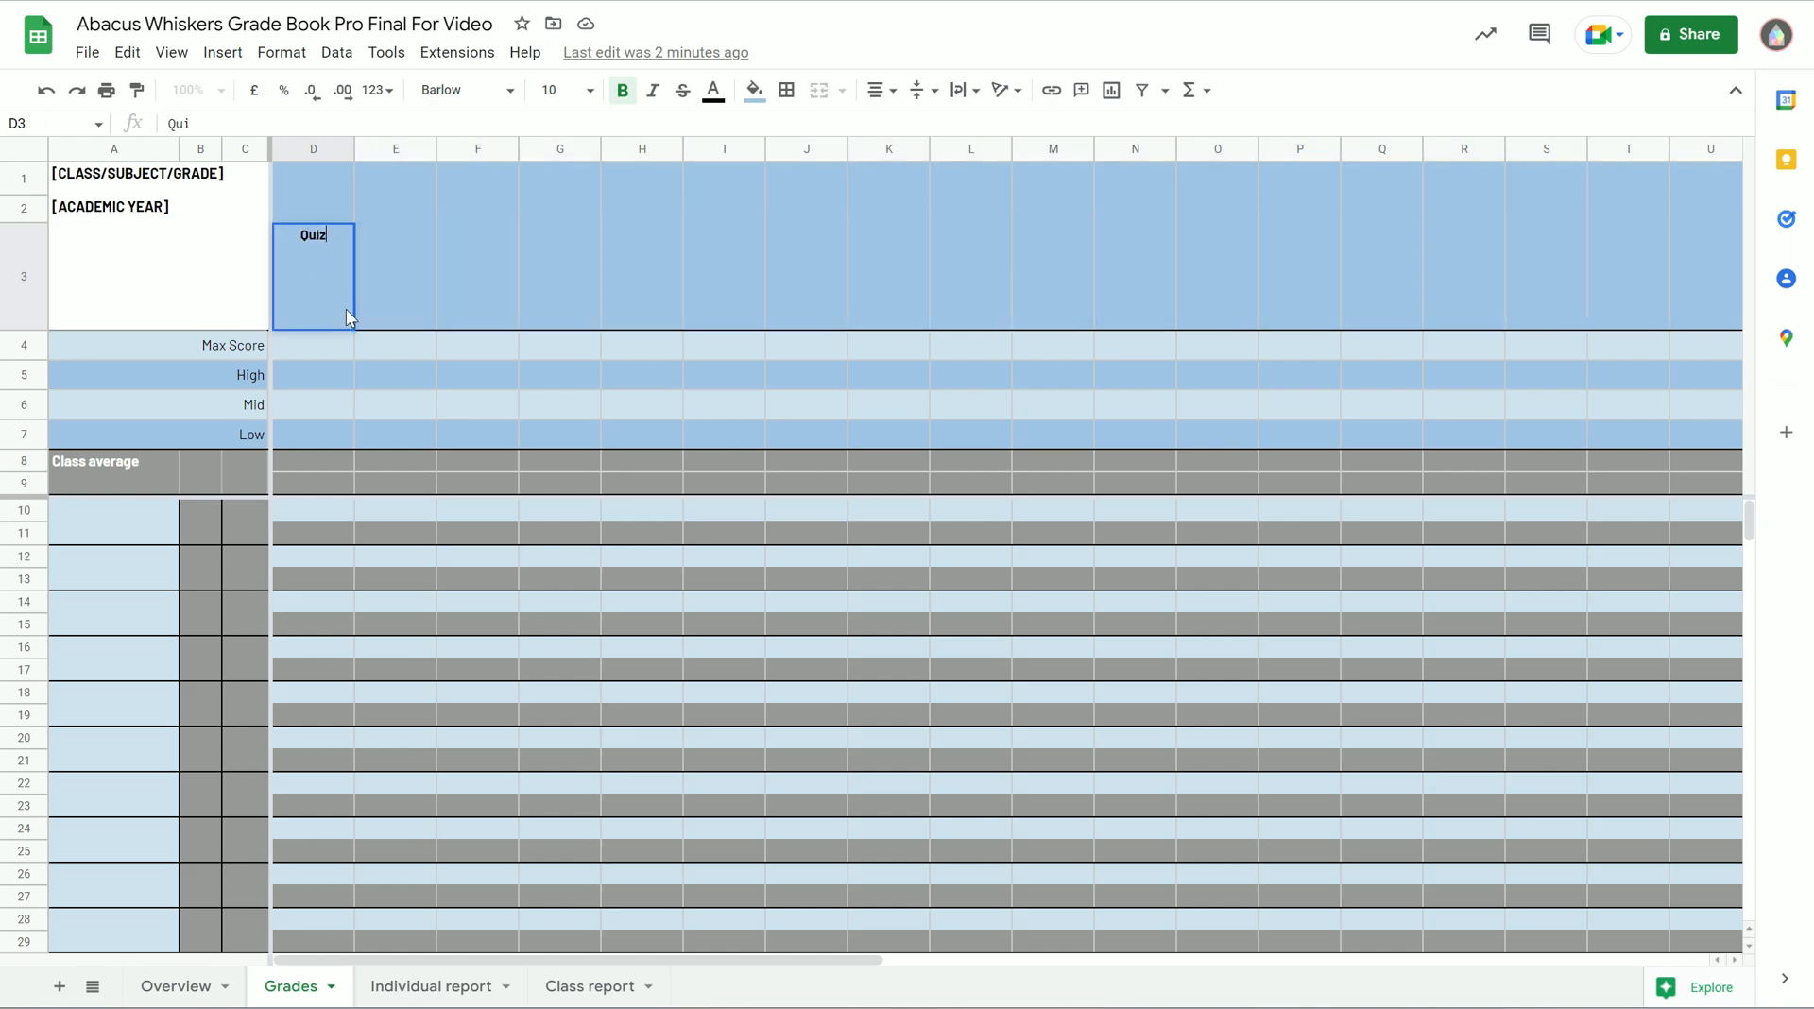
key("Return")
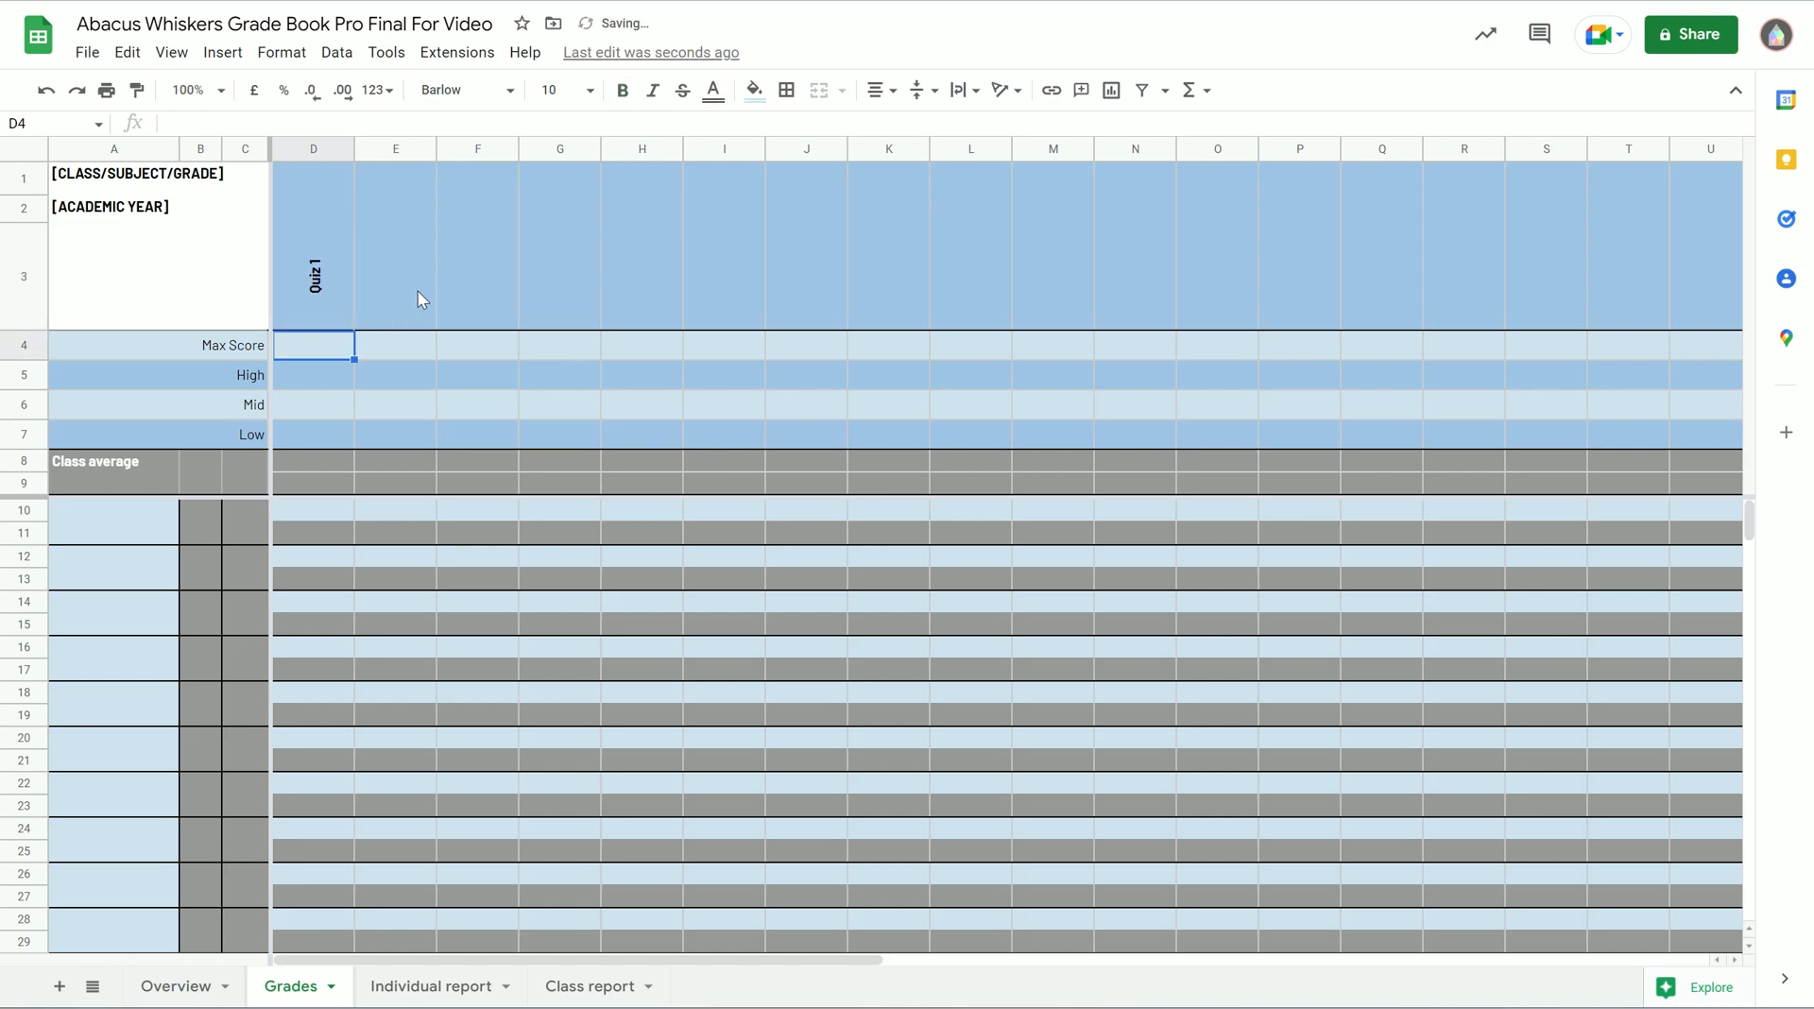
Add the assignment headings "Homework 1" in E3 and "Assessment 1" in F3
left_click(433, 291)
type("Q")
key("BackSpace")
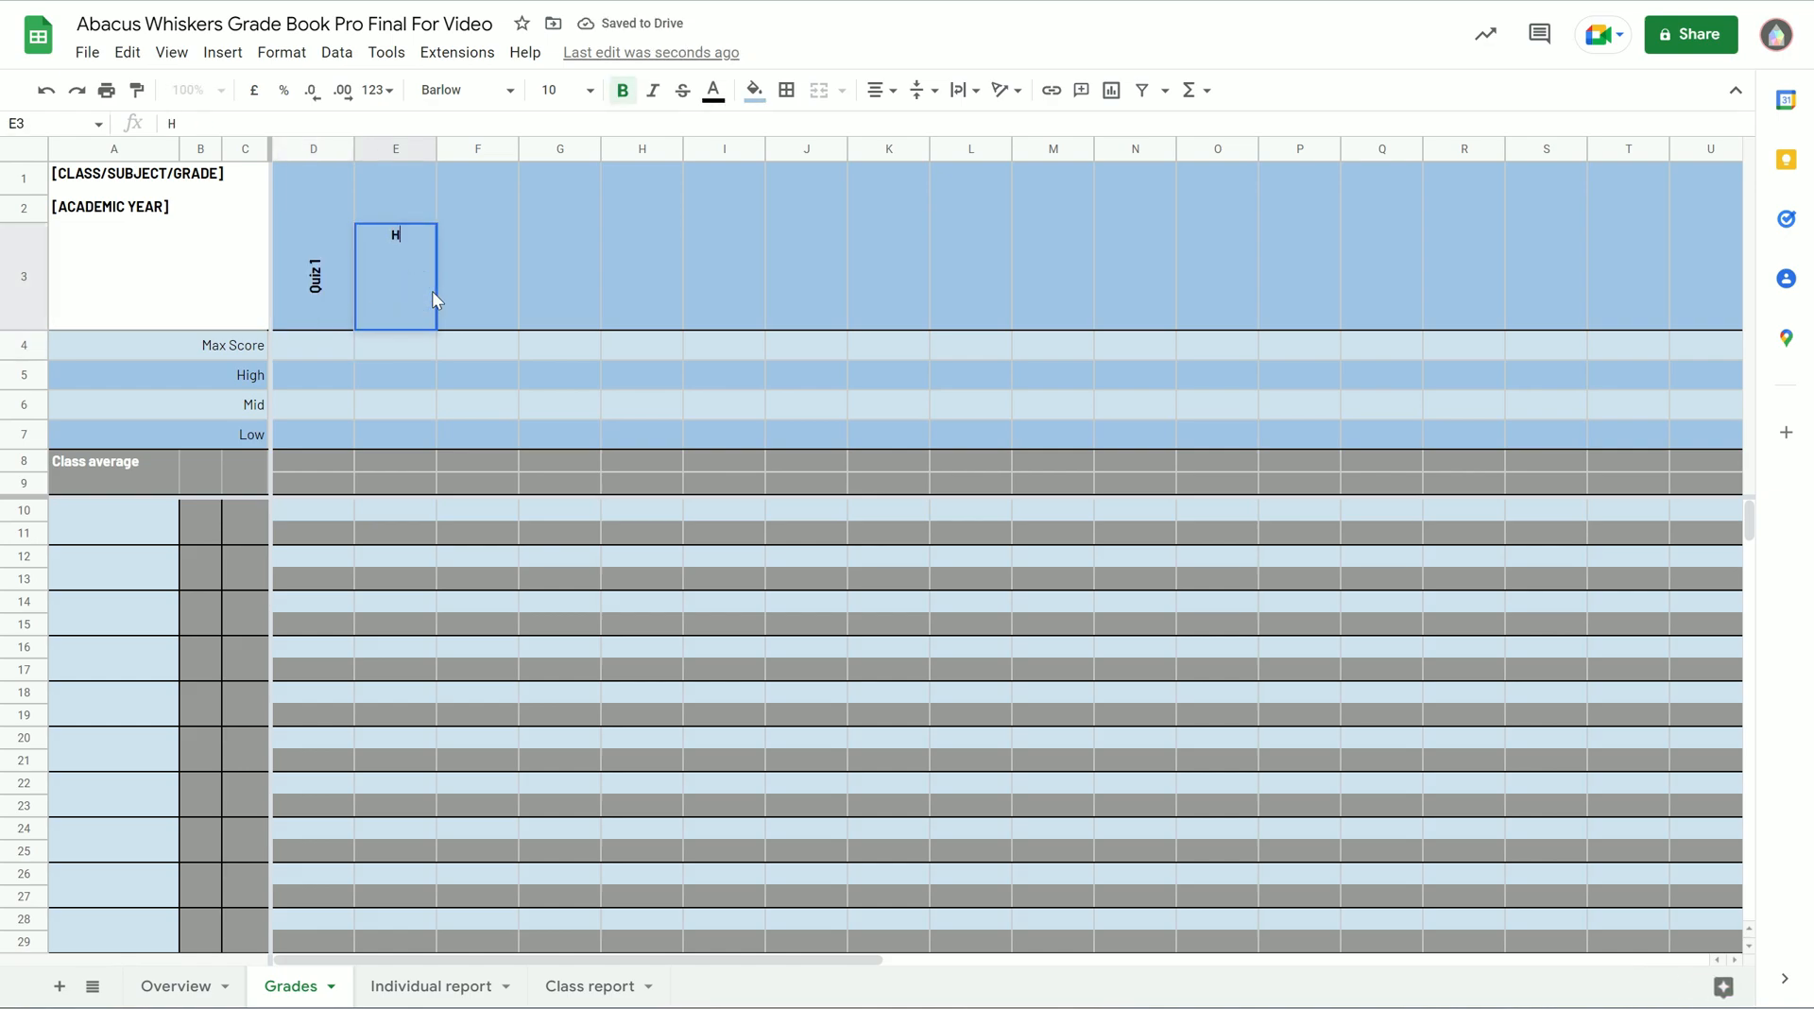
type("Homework 1")
key("Return")
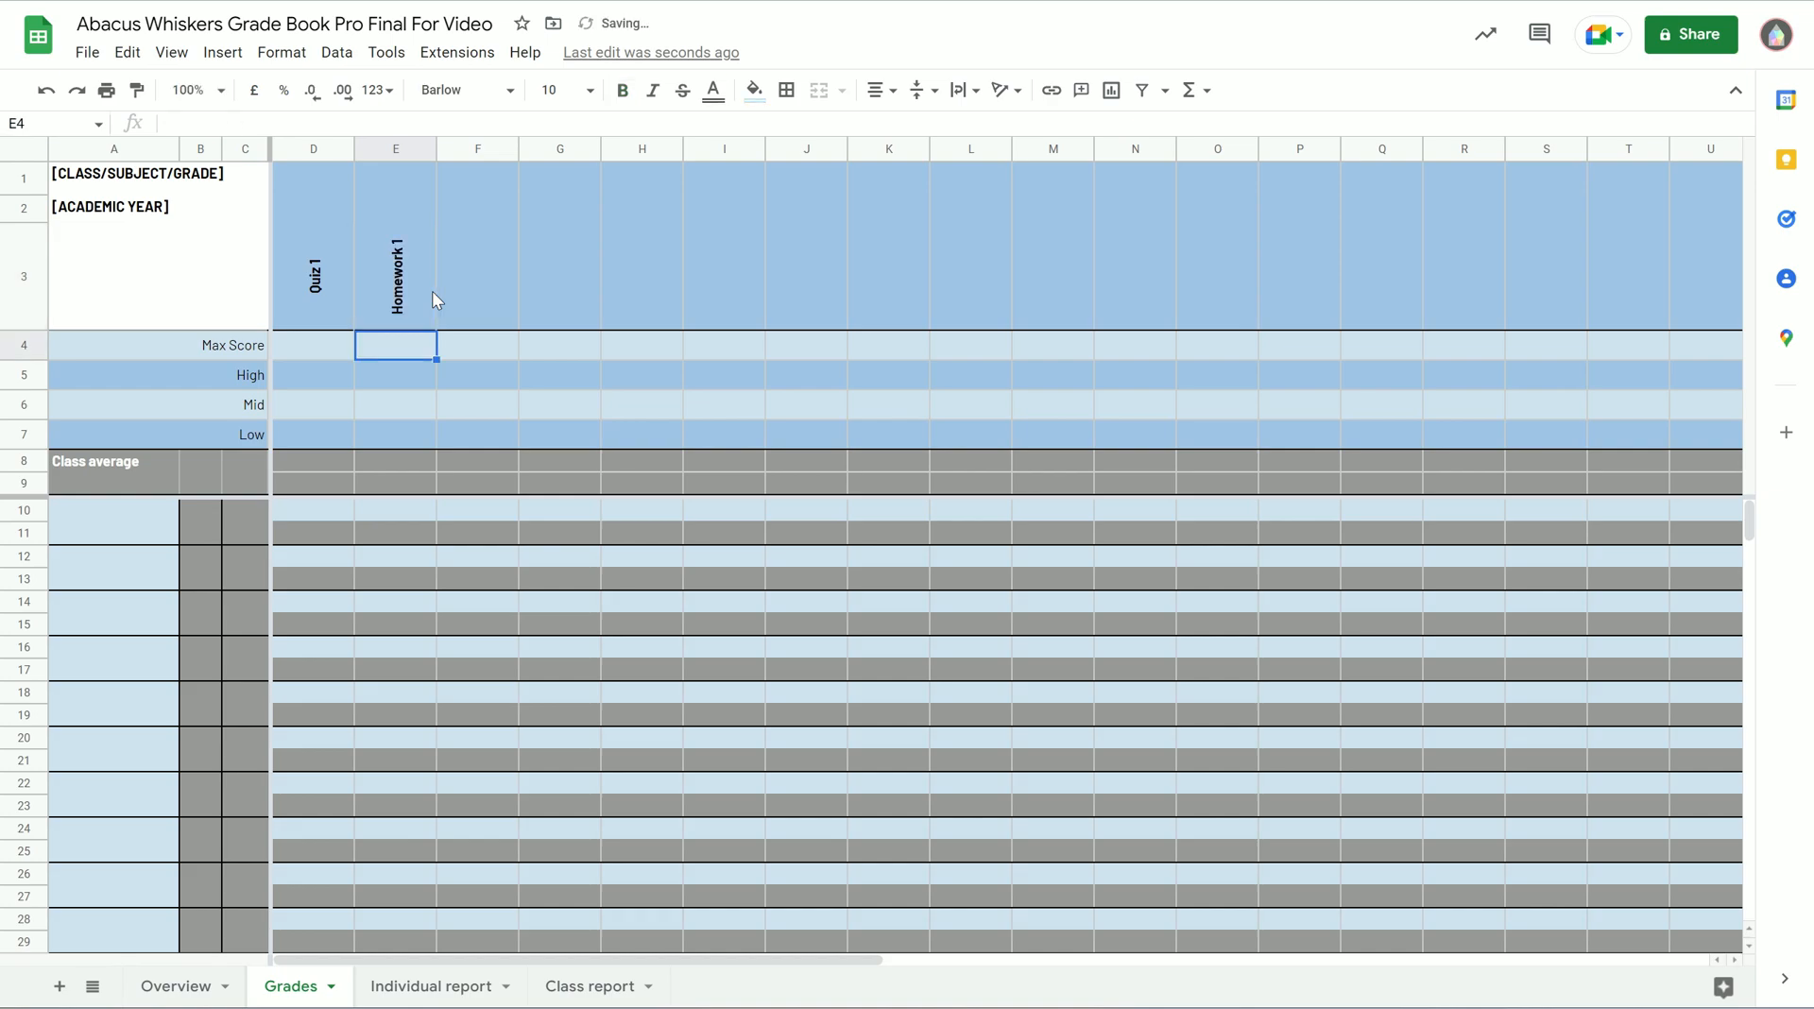
left_click(466, 291)
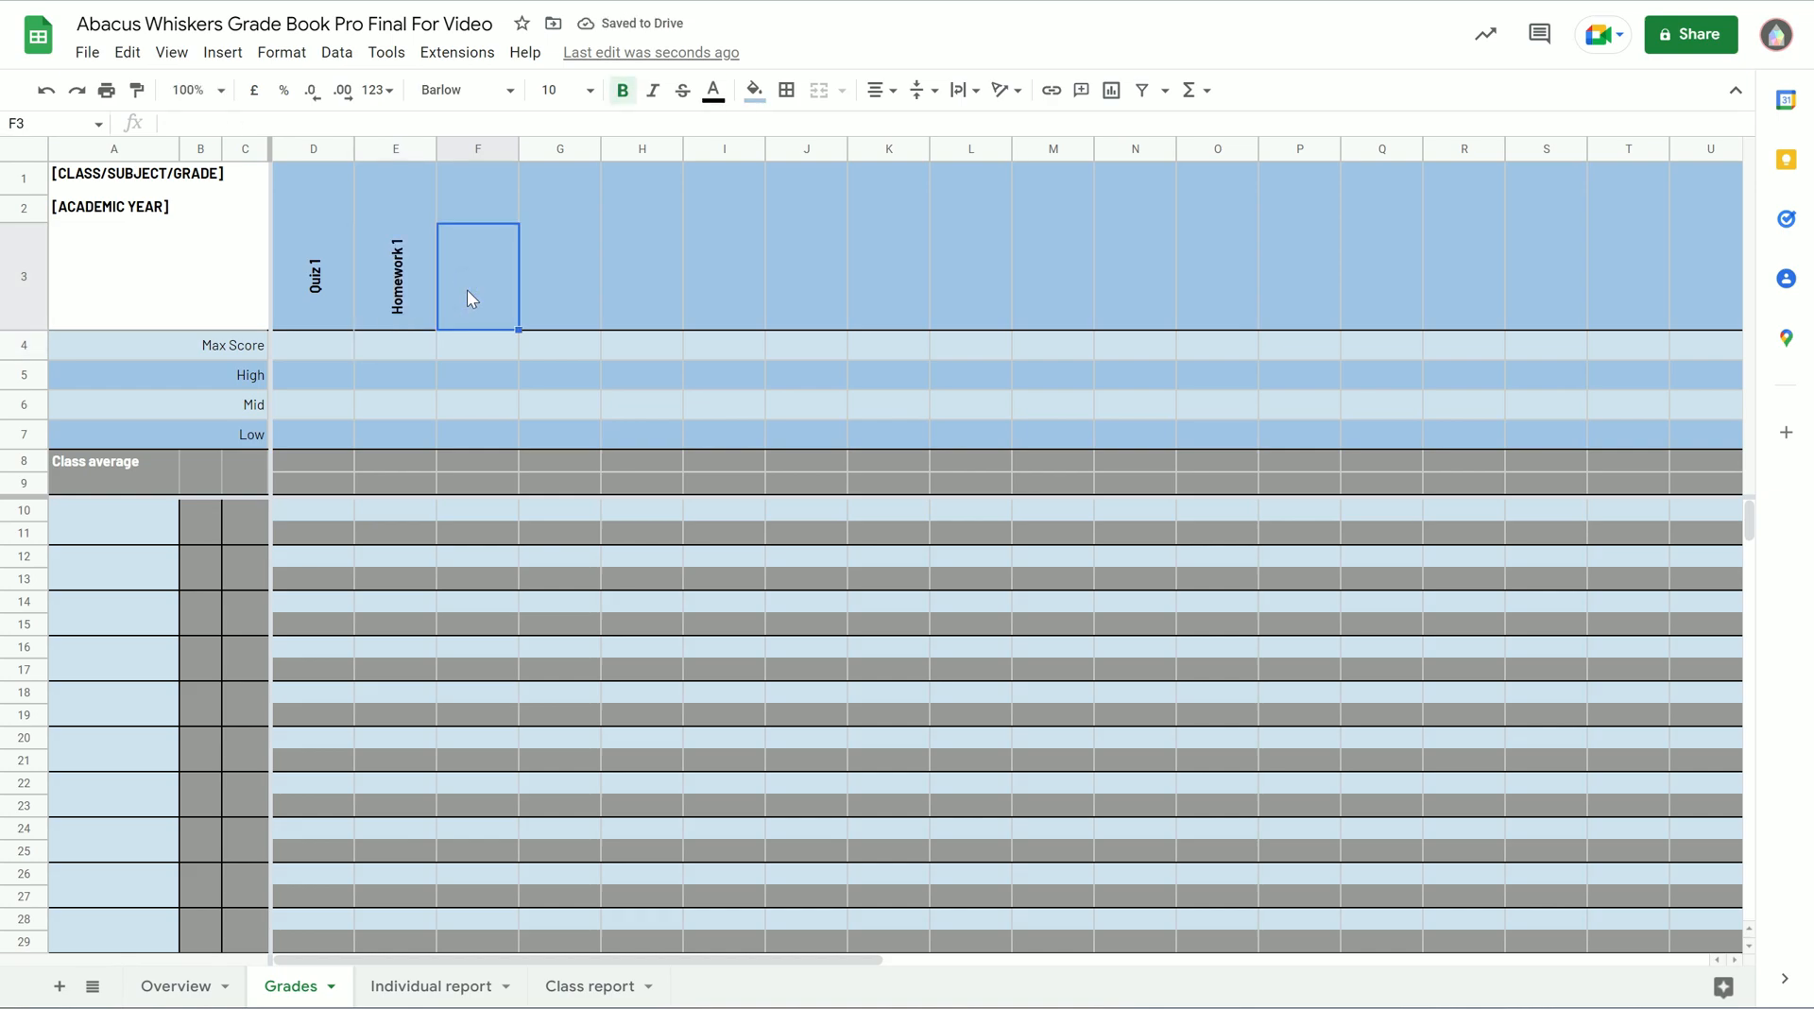
type("Assessment 1")
key("Return")
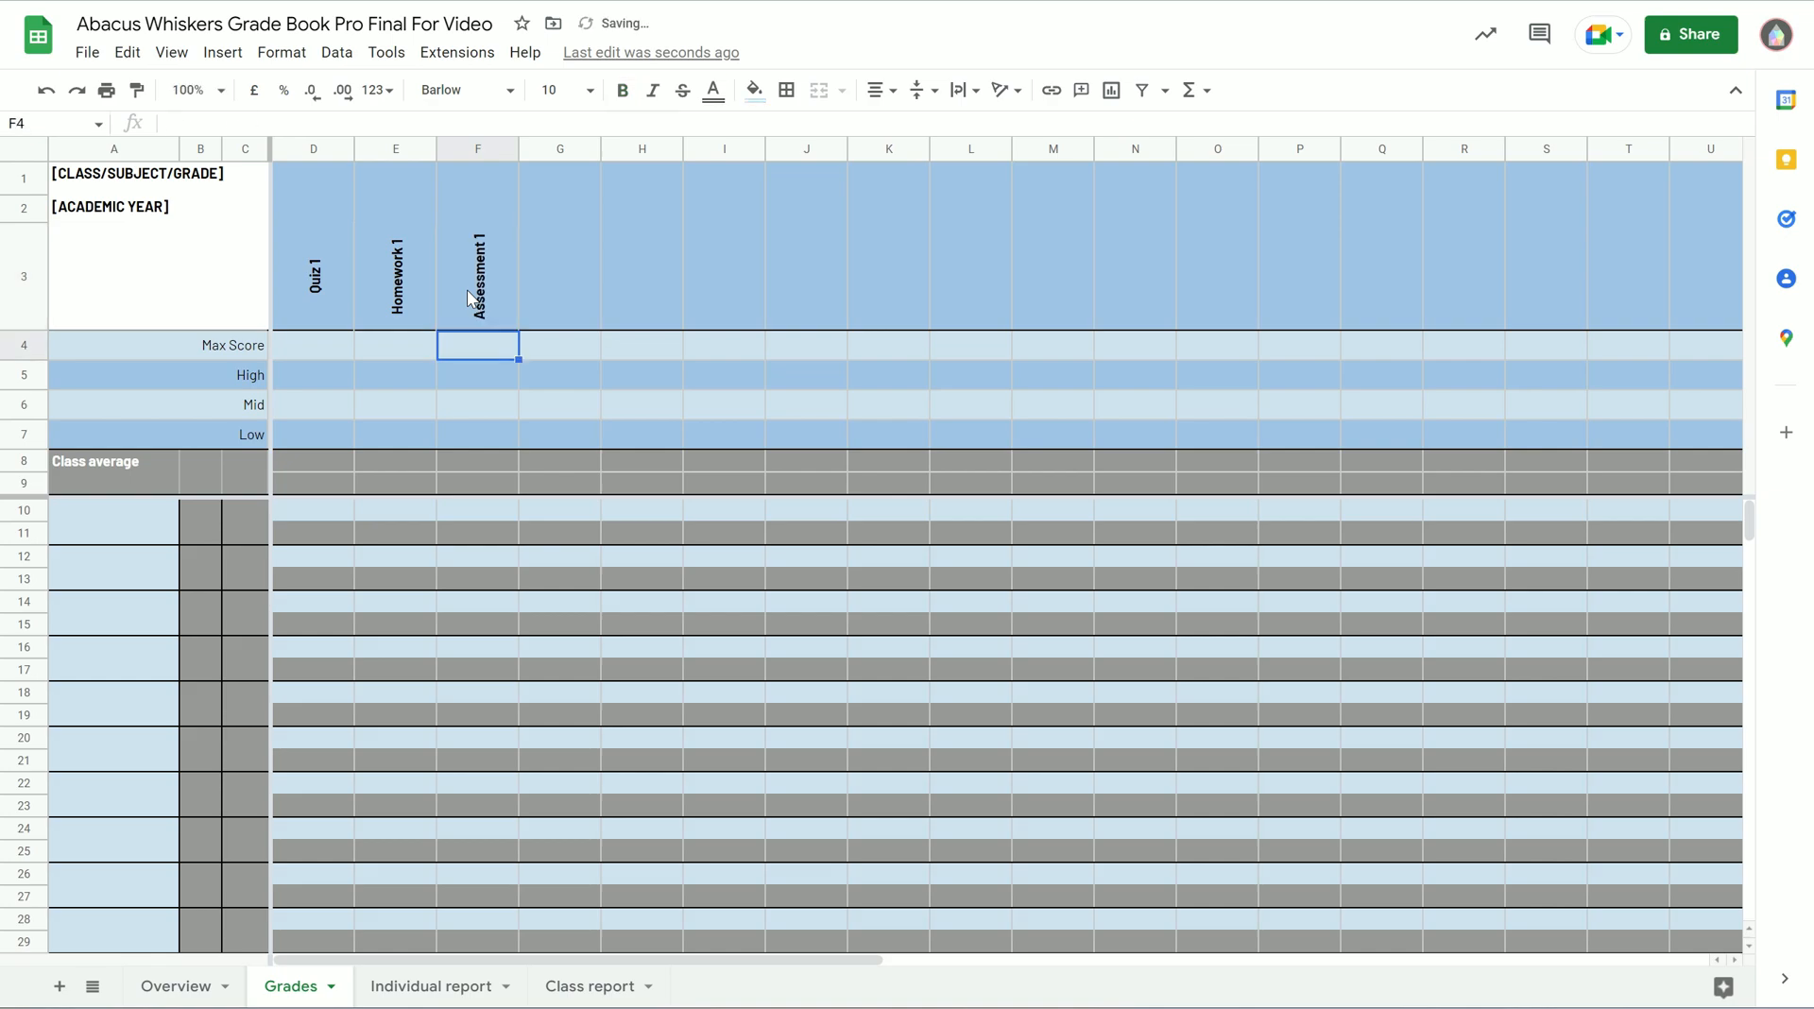
Set the max scores to 20 for Quiz 1, 30 for Homework 1 and 50 for Assessment 1
left_click(298, 354)
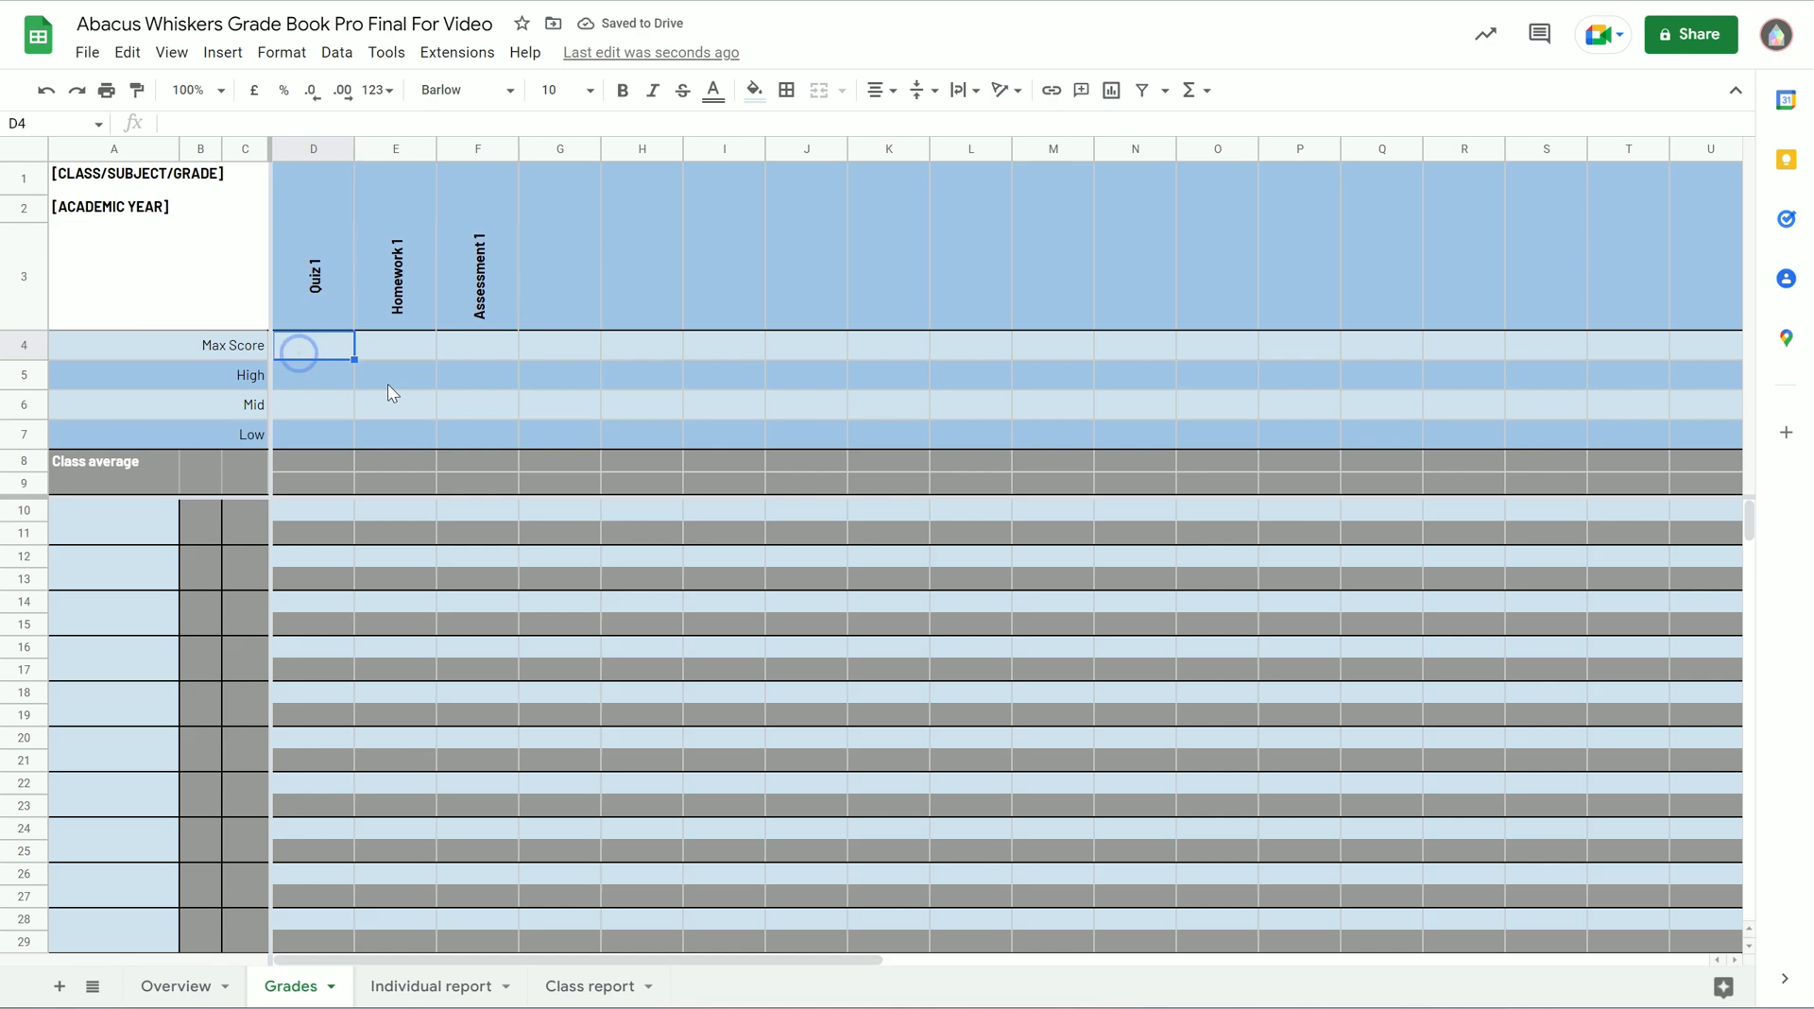
type("1")
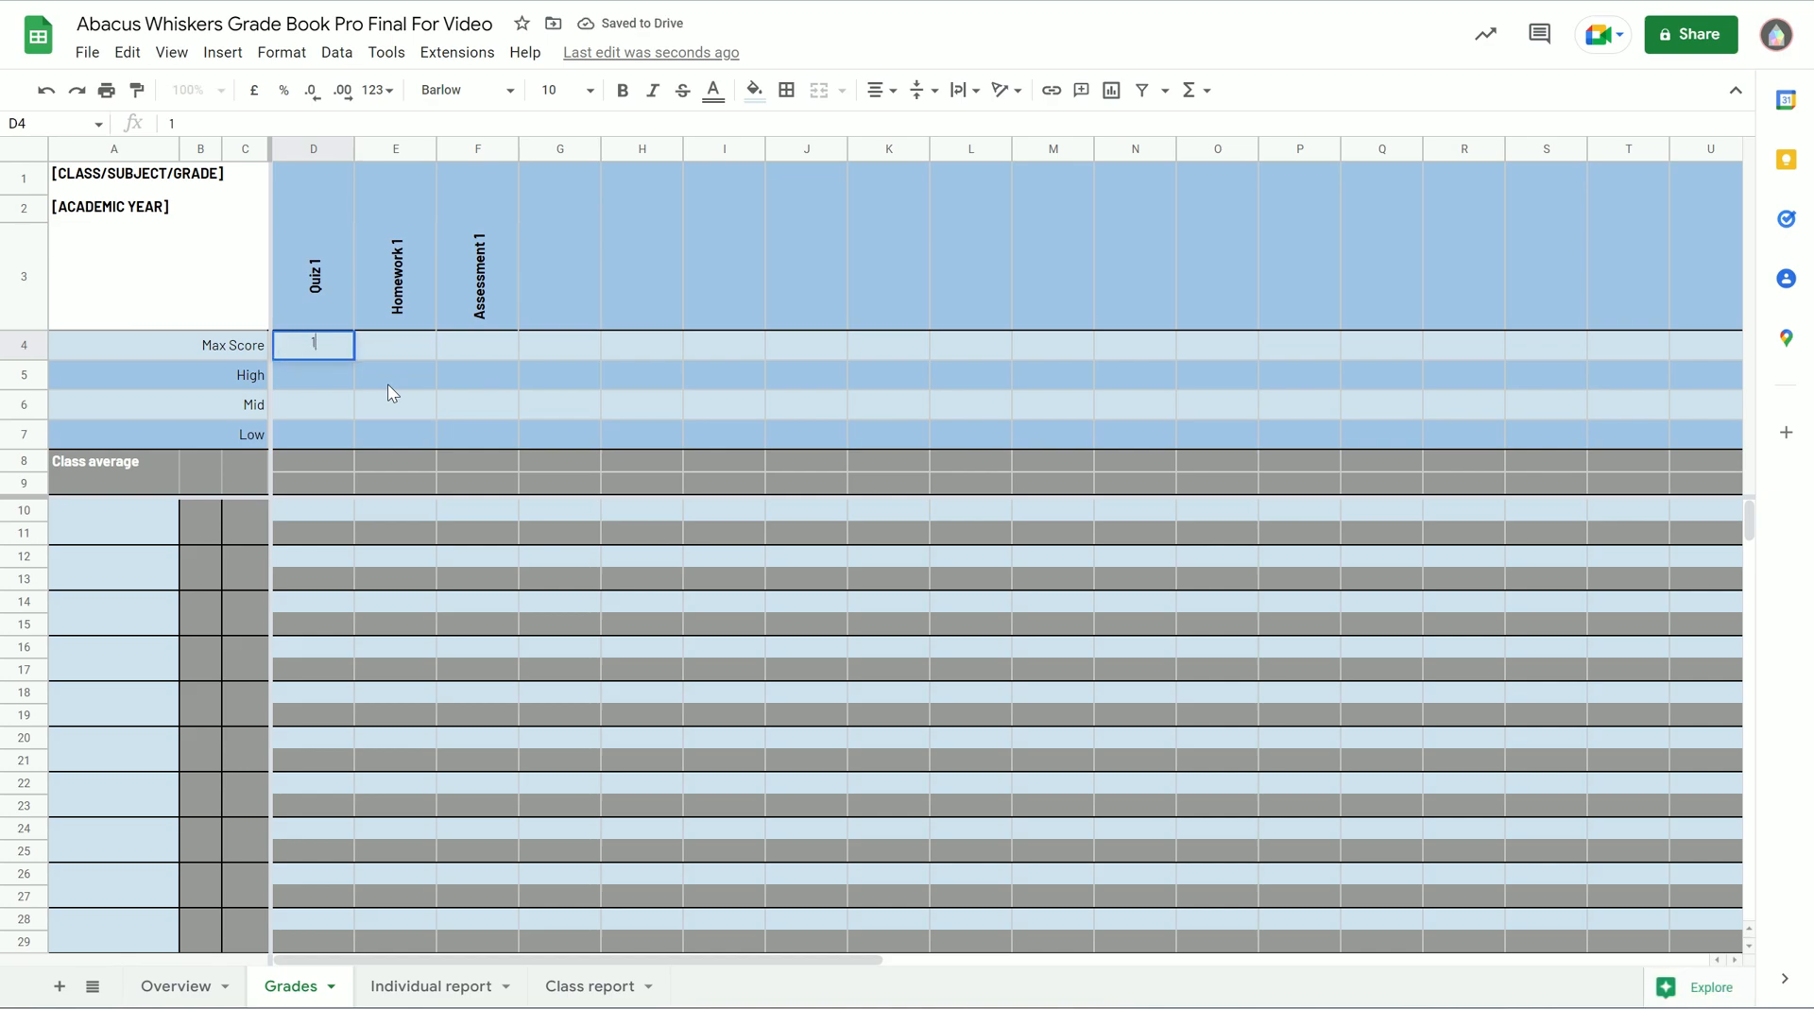
type("0")
key("Return")
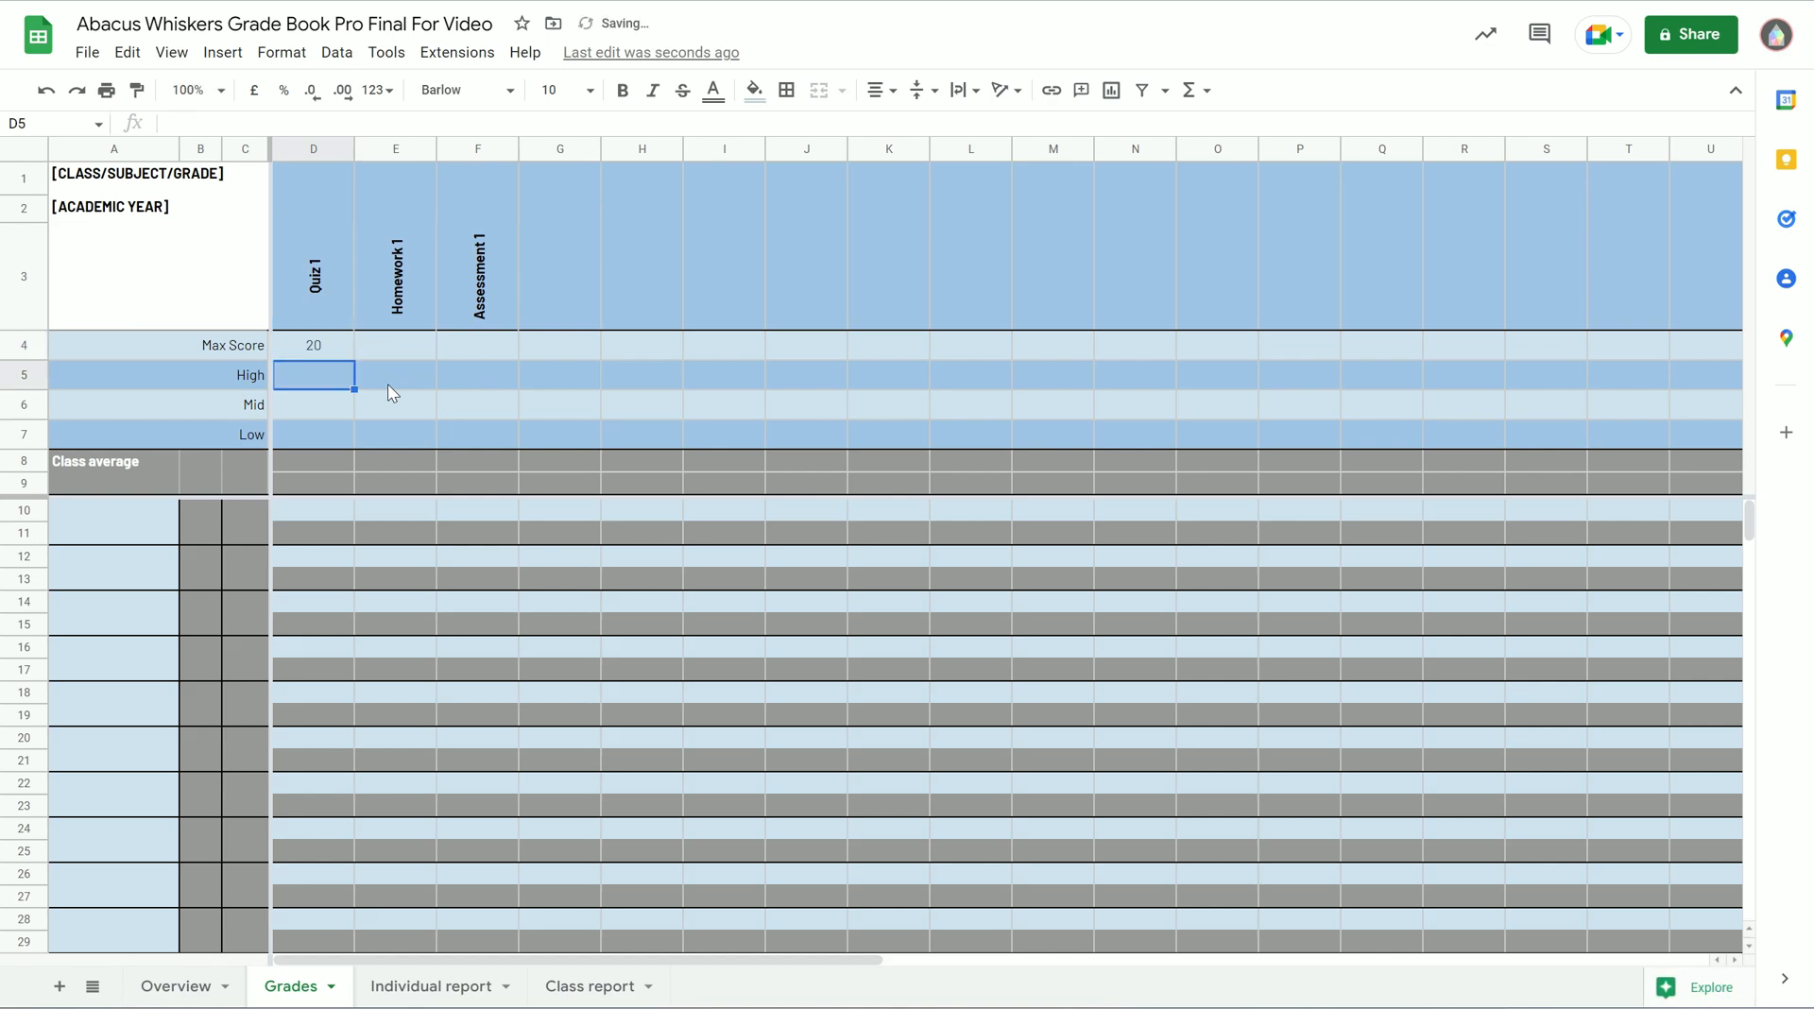
key("Up")
key("Right")
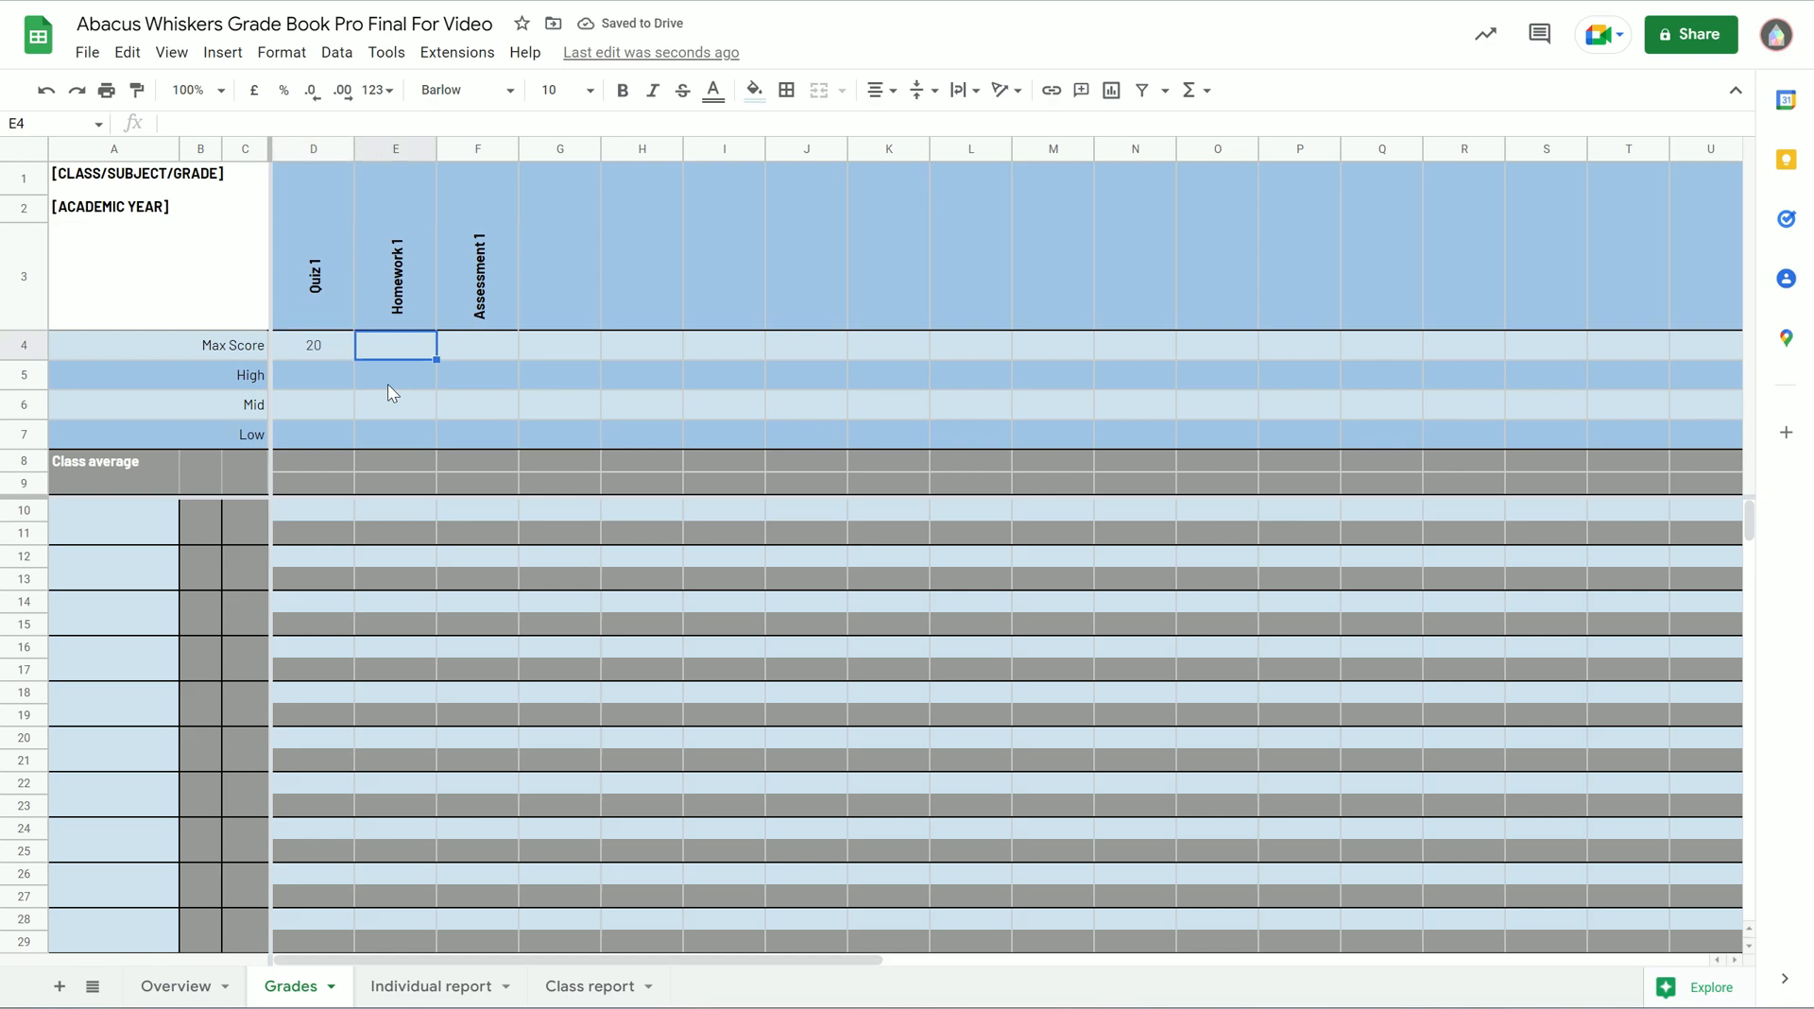
type("30")
key("Return")
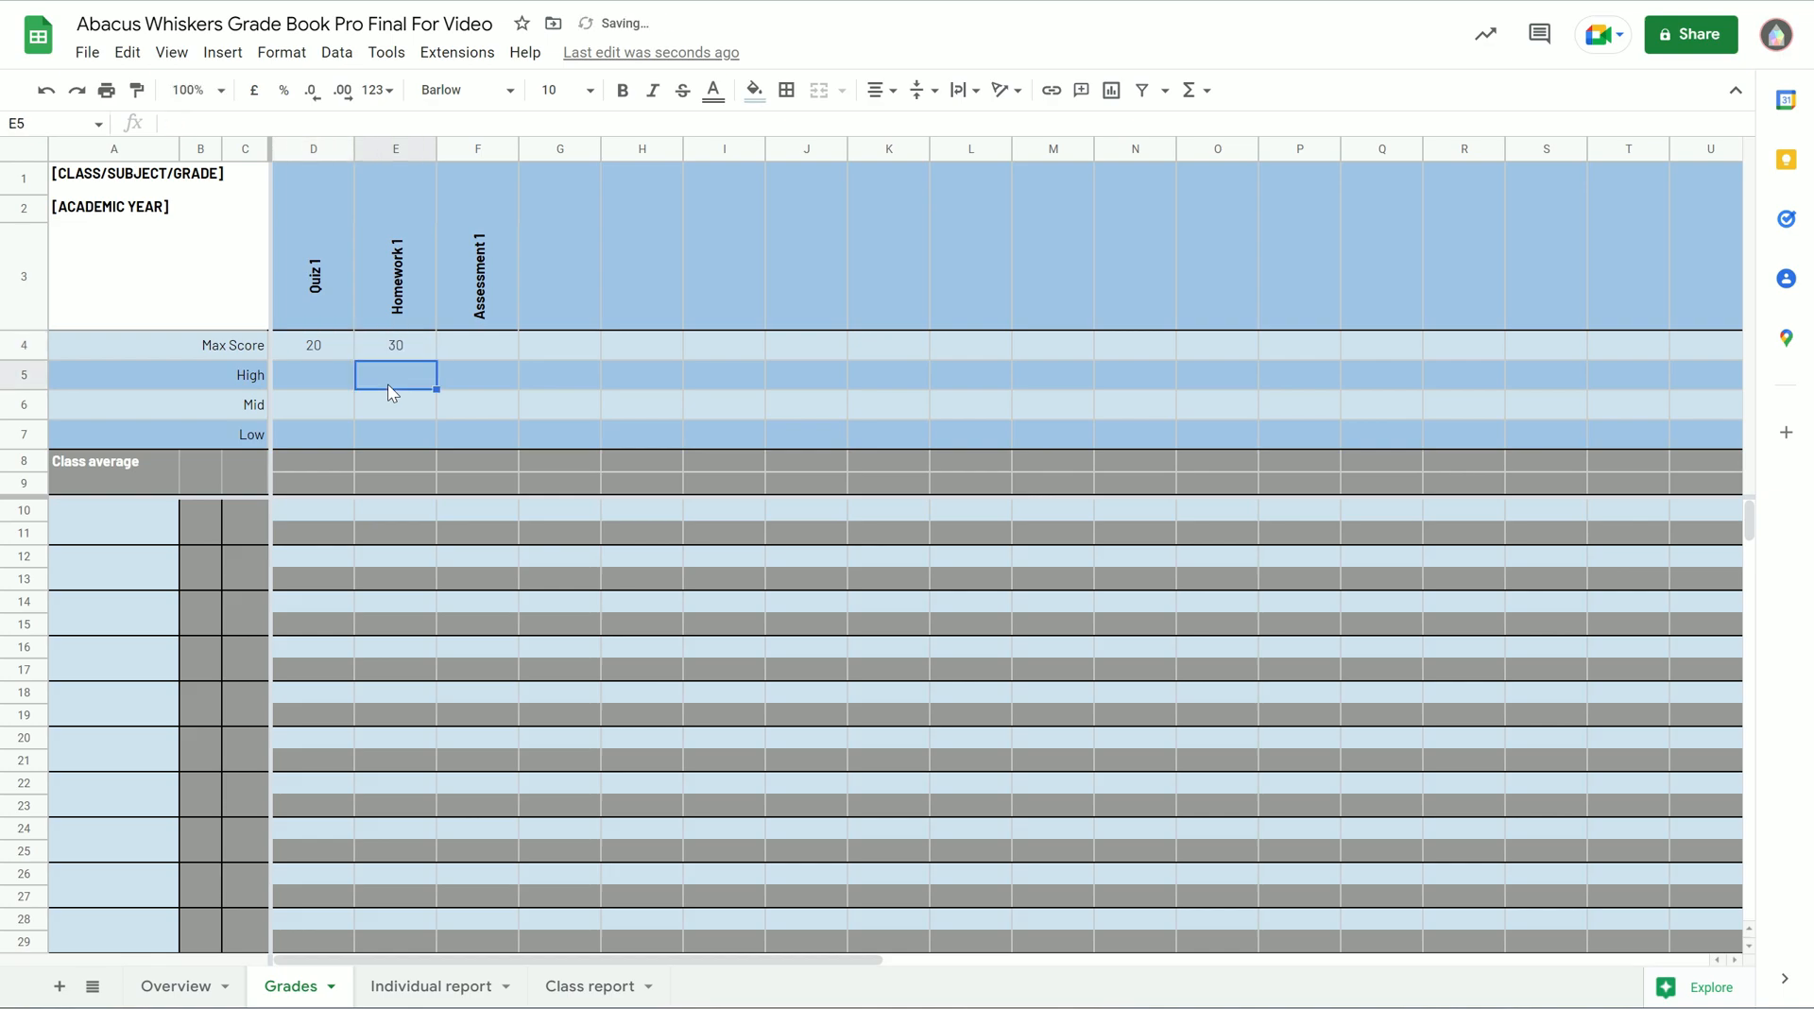
key("Up")
key("Right")
type("50")
key("Return")
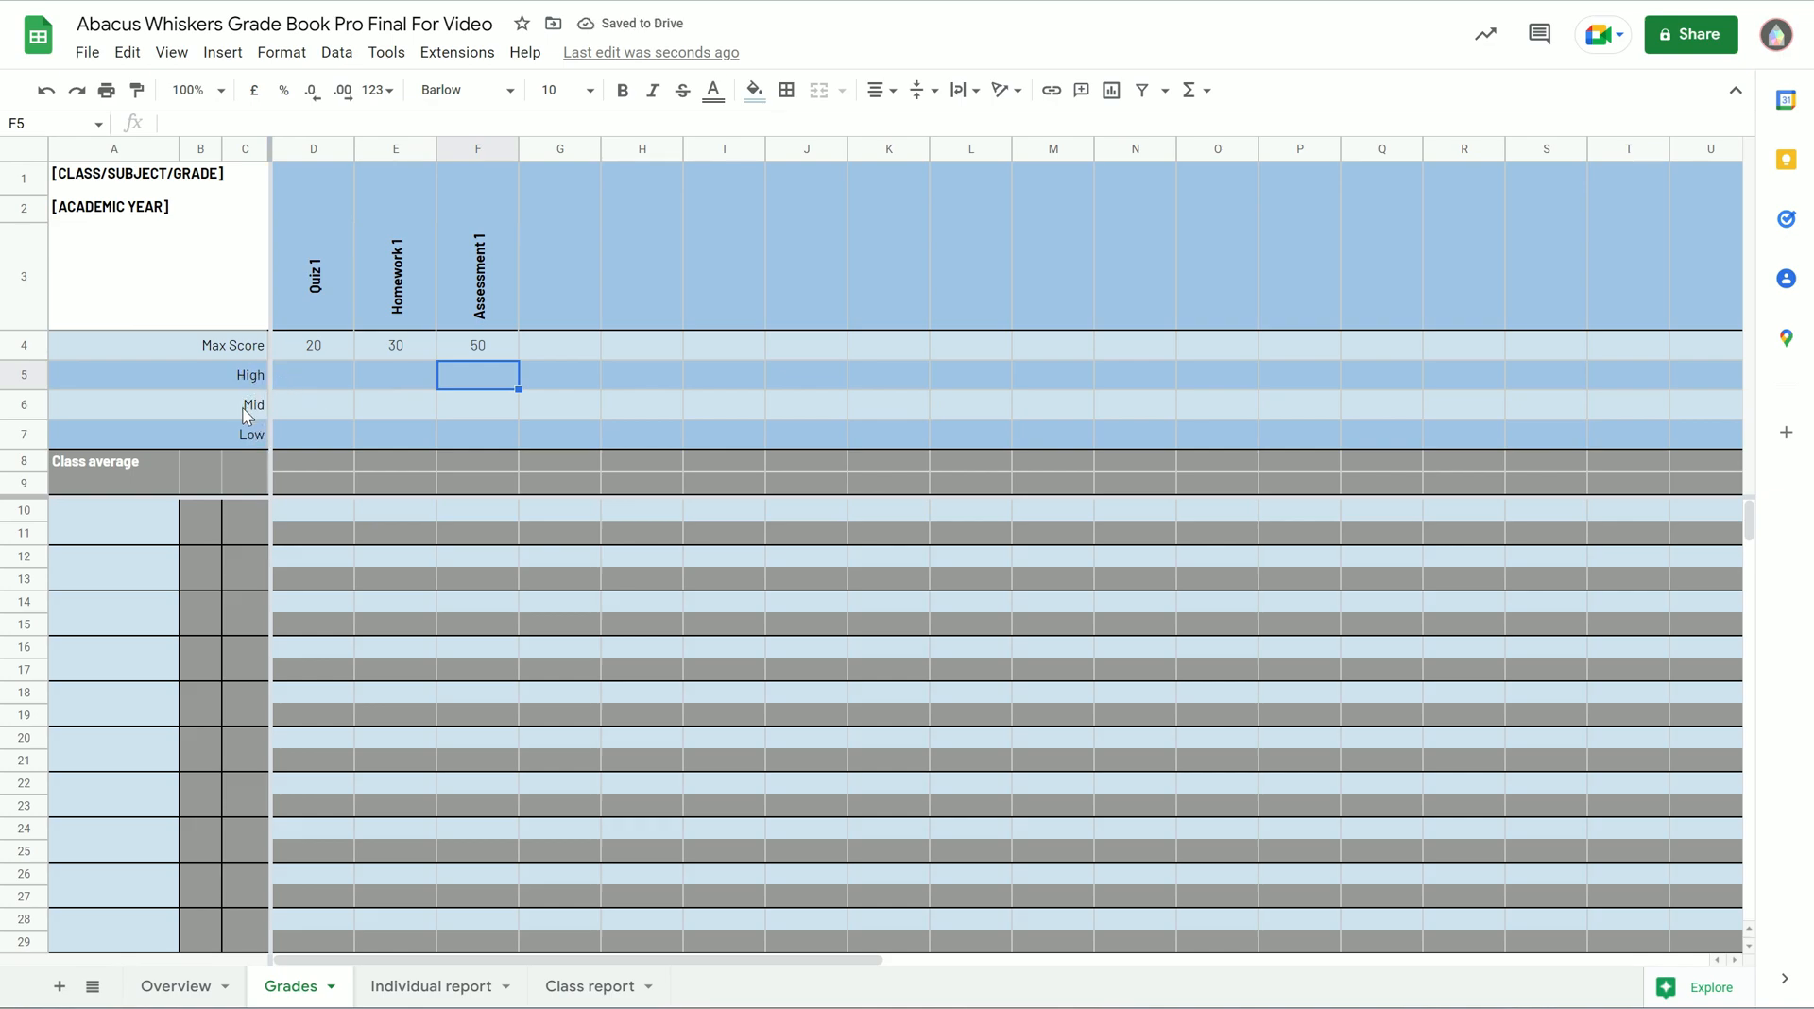
Set the Quiz 1 score thresholds to 15 for High, 10 for Mid and 5 for Low
left_click(301, 379)
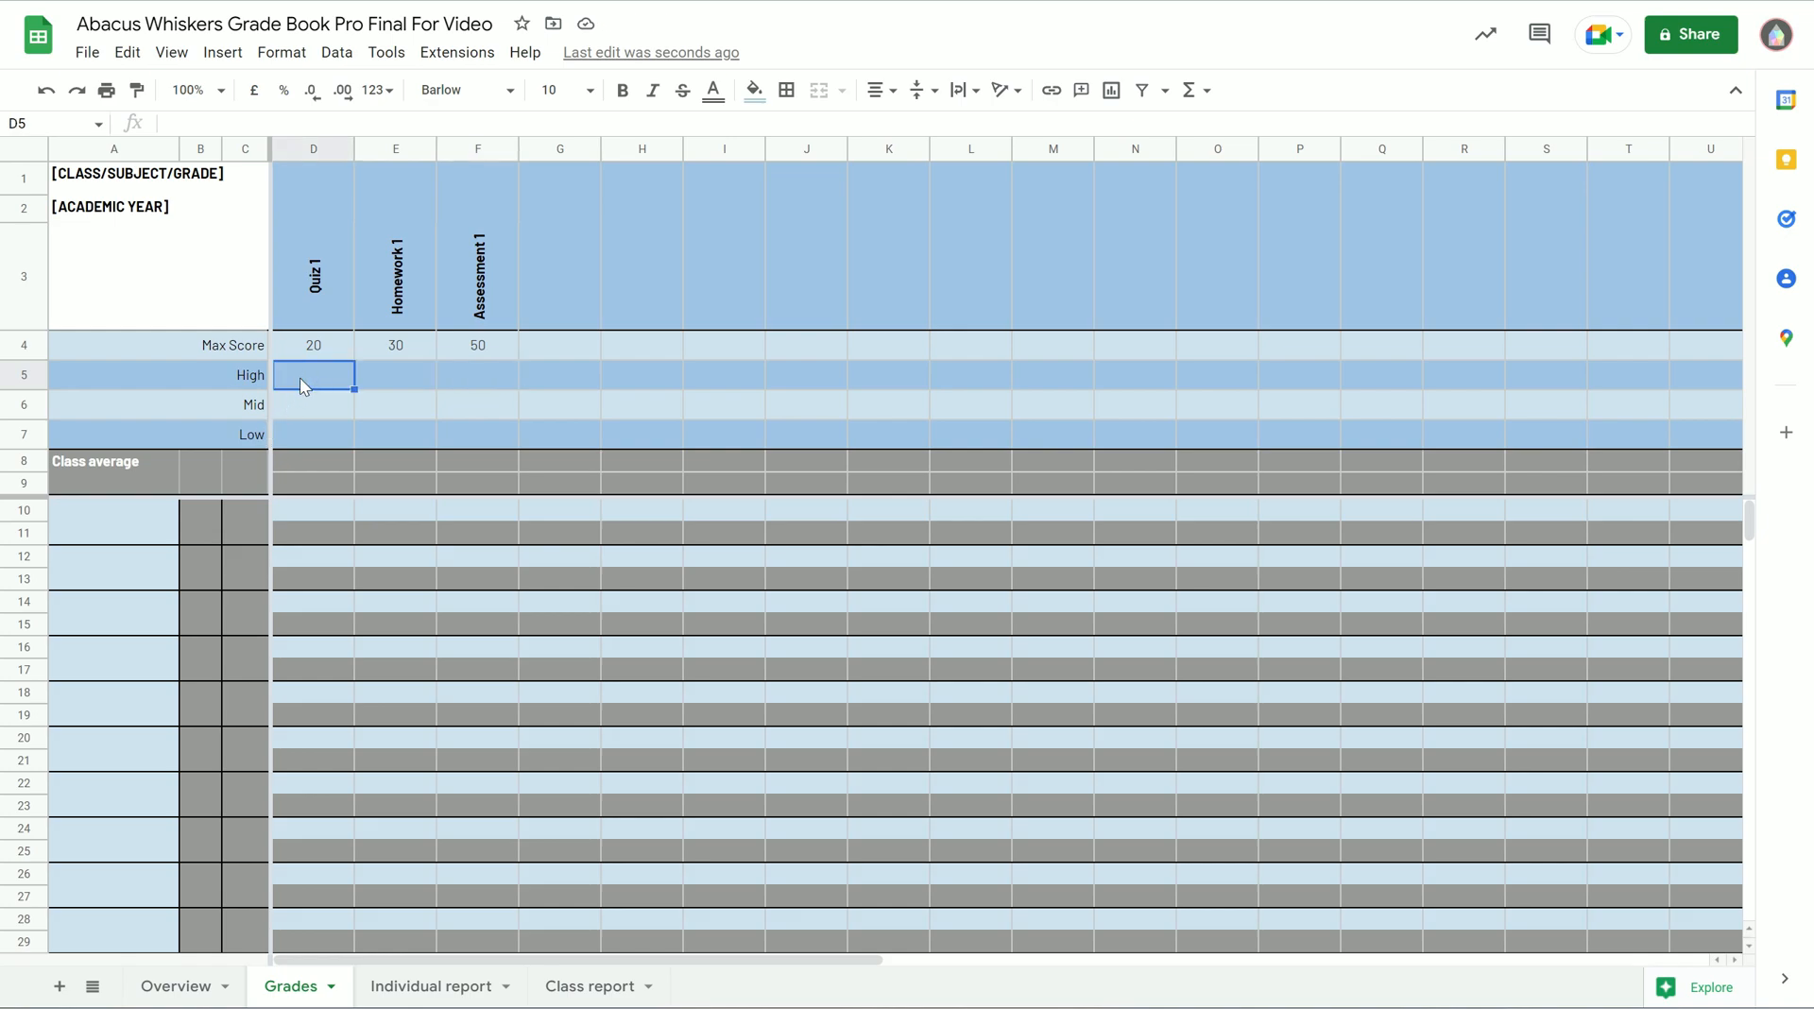
type("15")
key("Return")
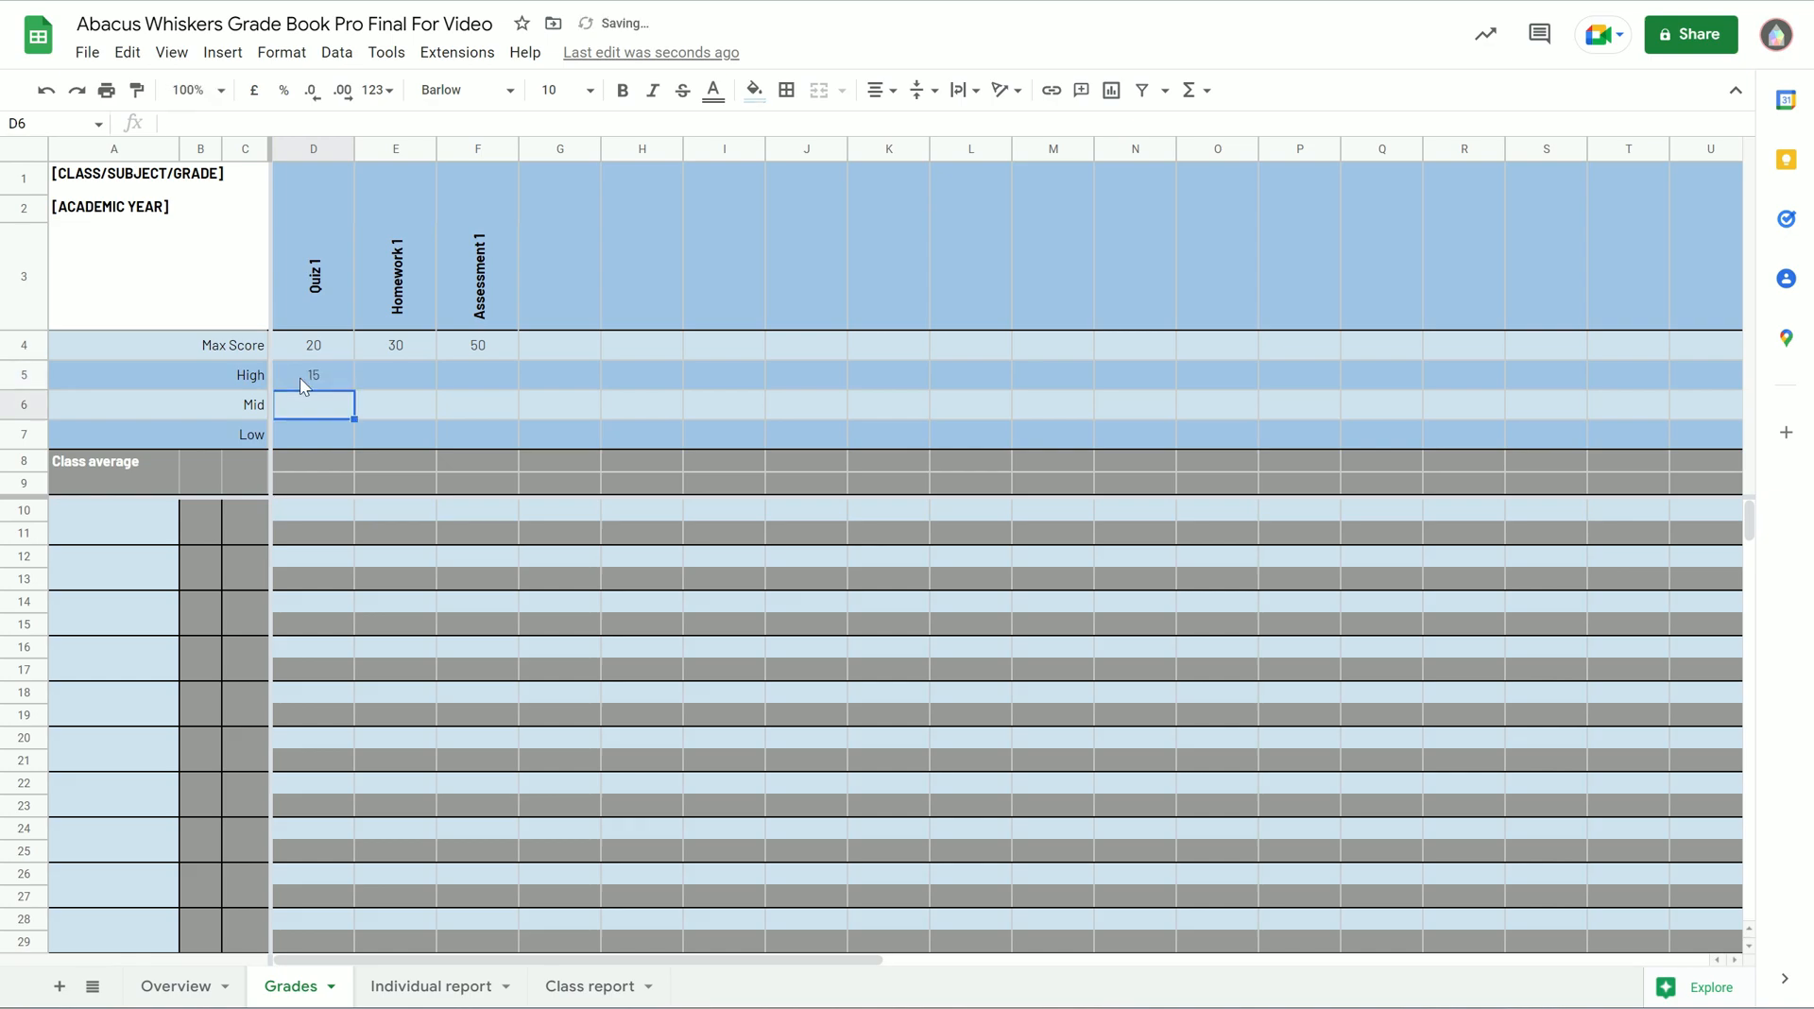
type("10")
key("Return")
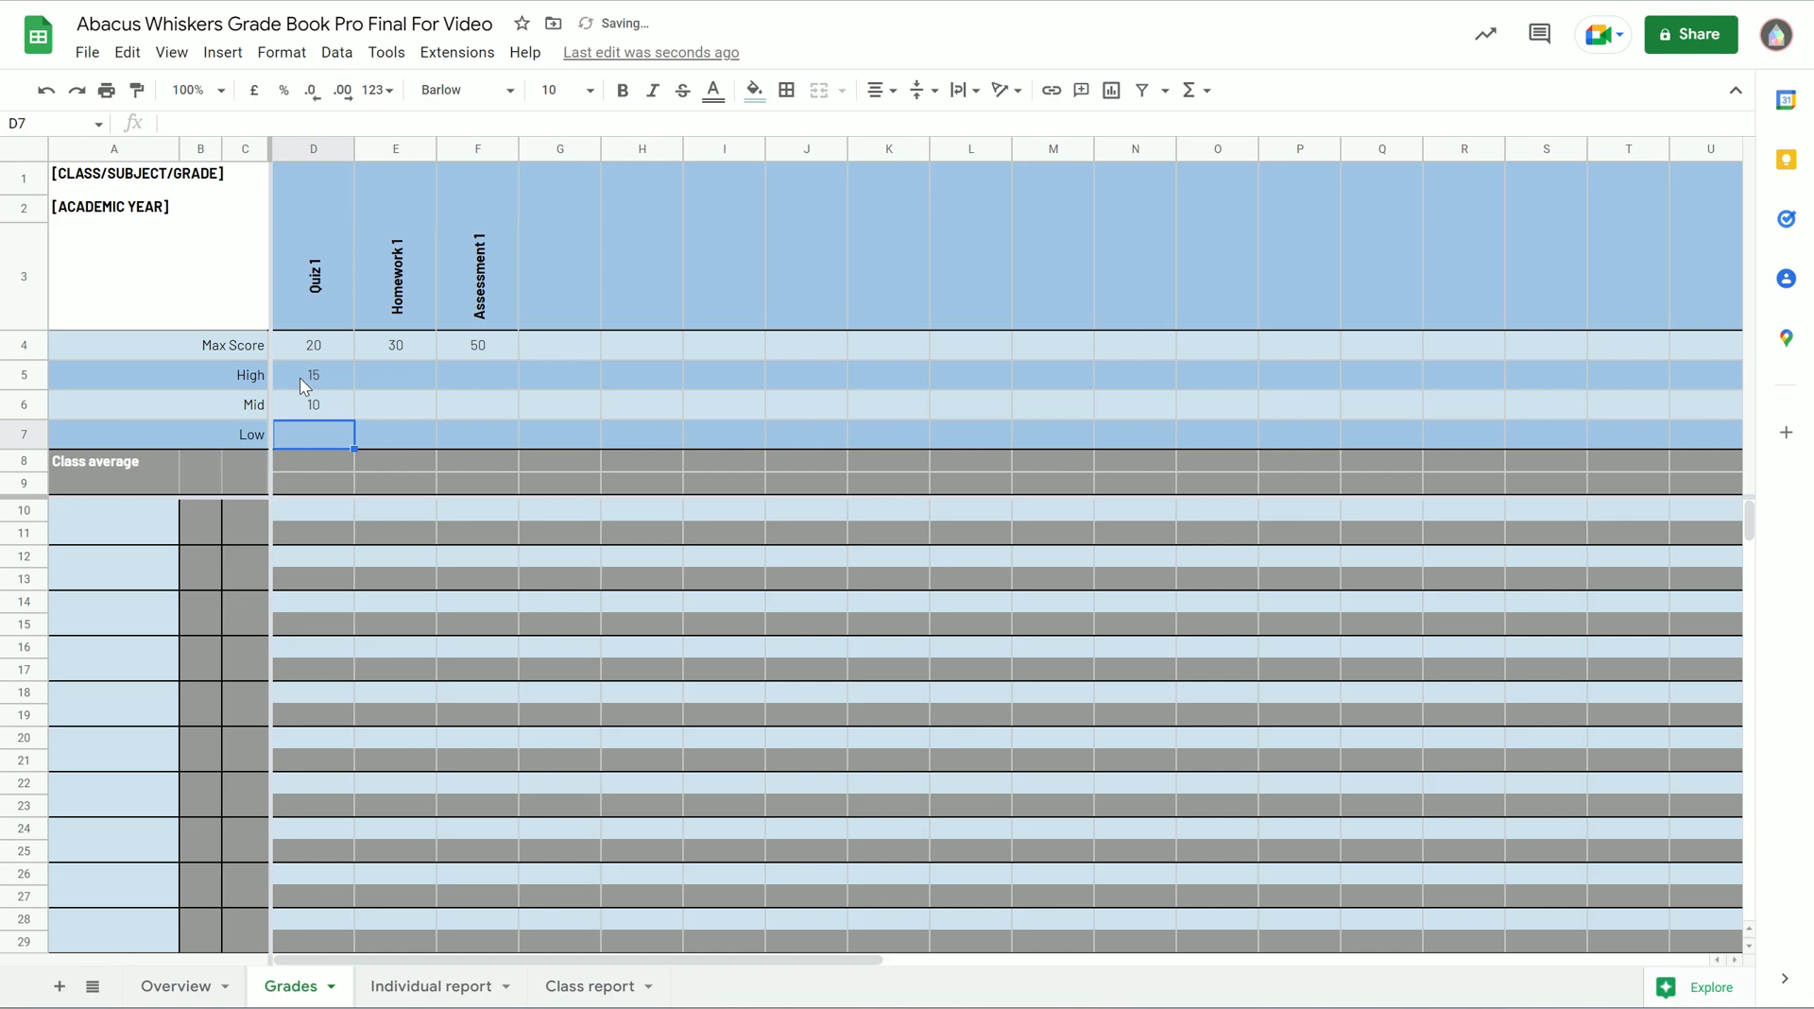
type("5")
key("Return")
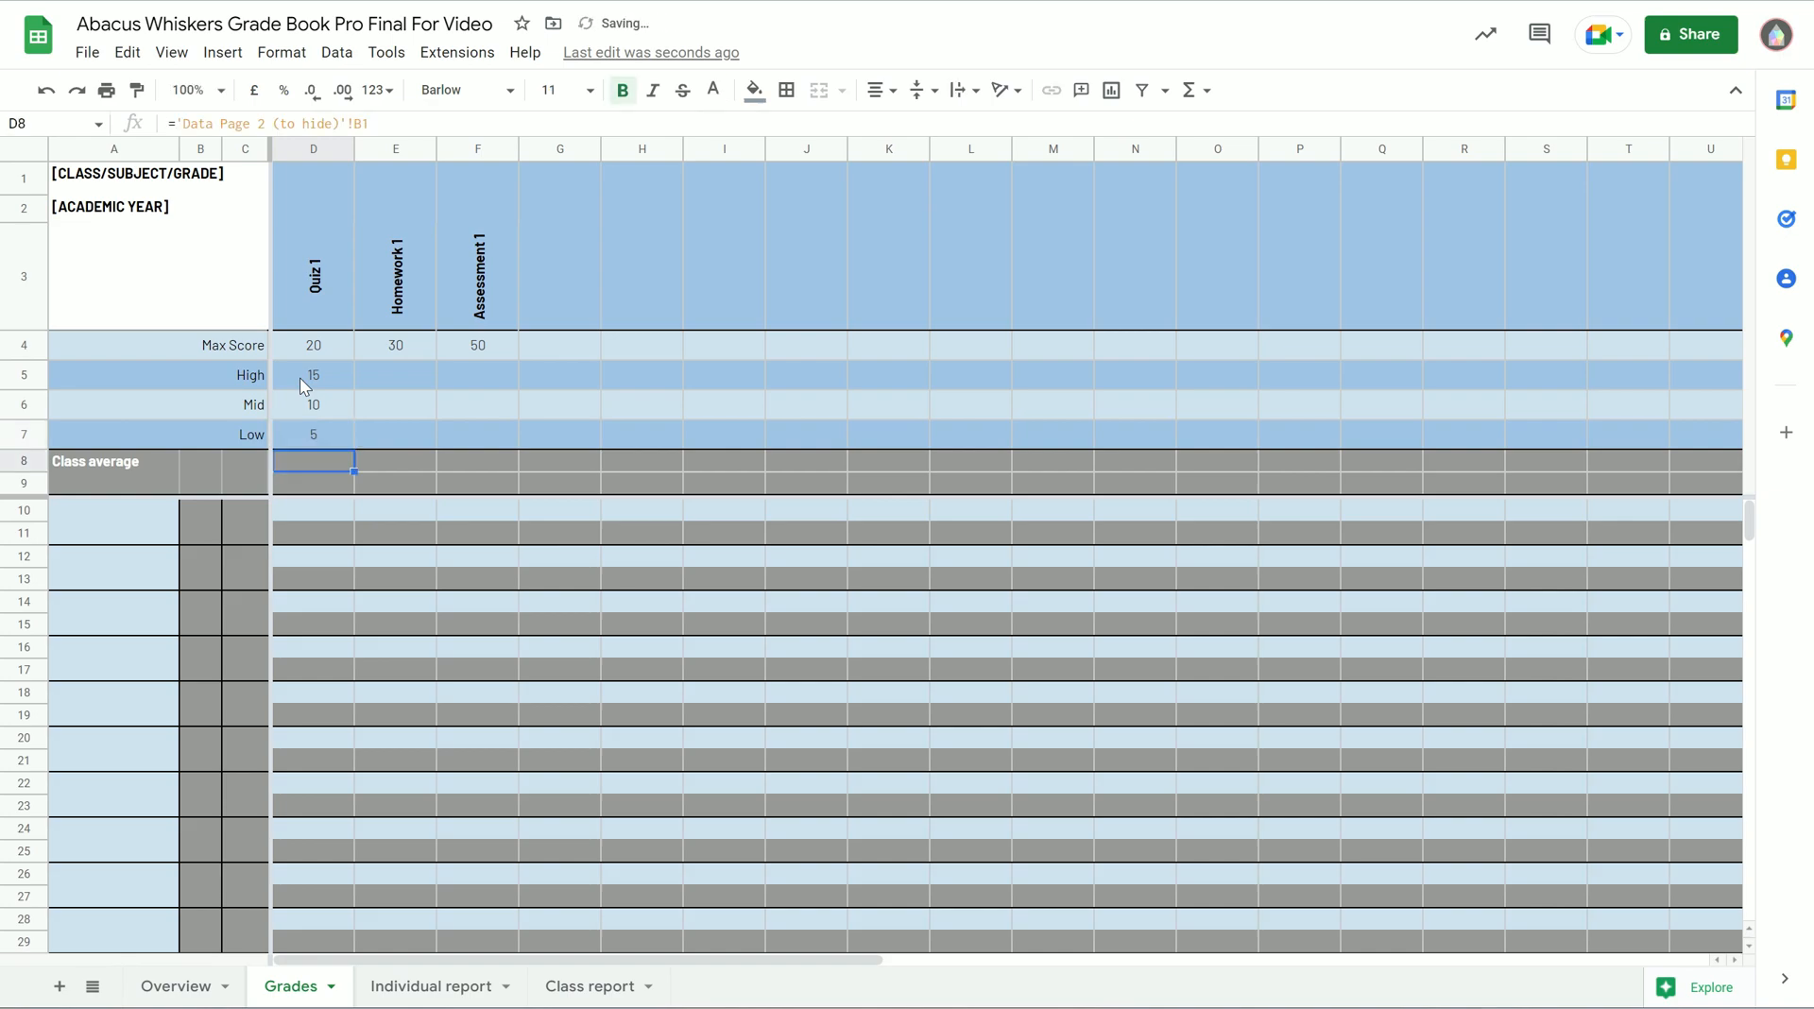
Set the Homework 1 score thresholds to 20 for High, 10 for Mid and 5 for Low
left_click(431, 374)
type("20")
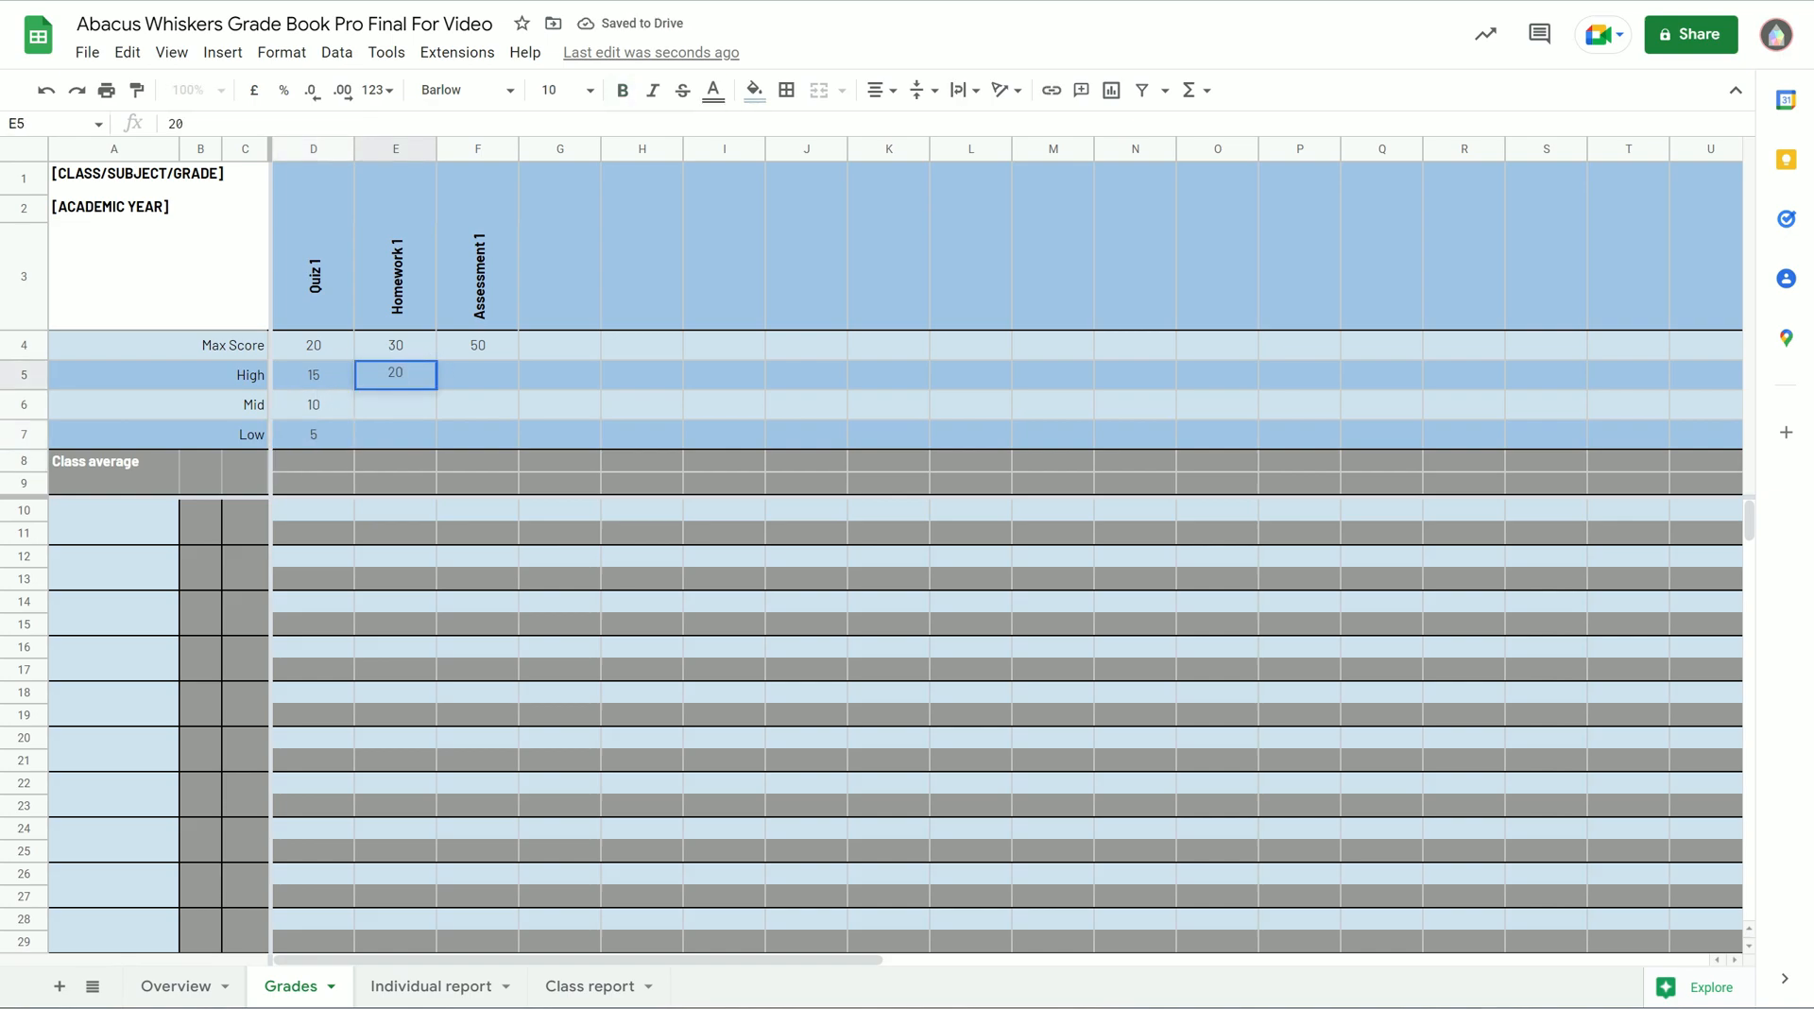
key("Return")
type("10")
key("Return")
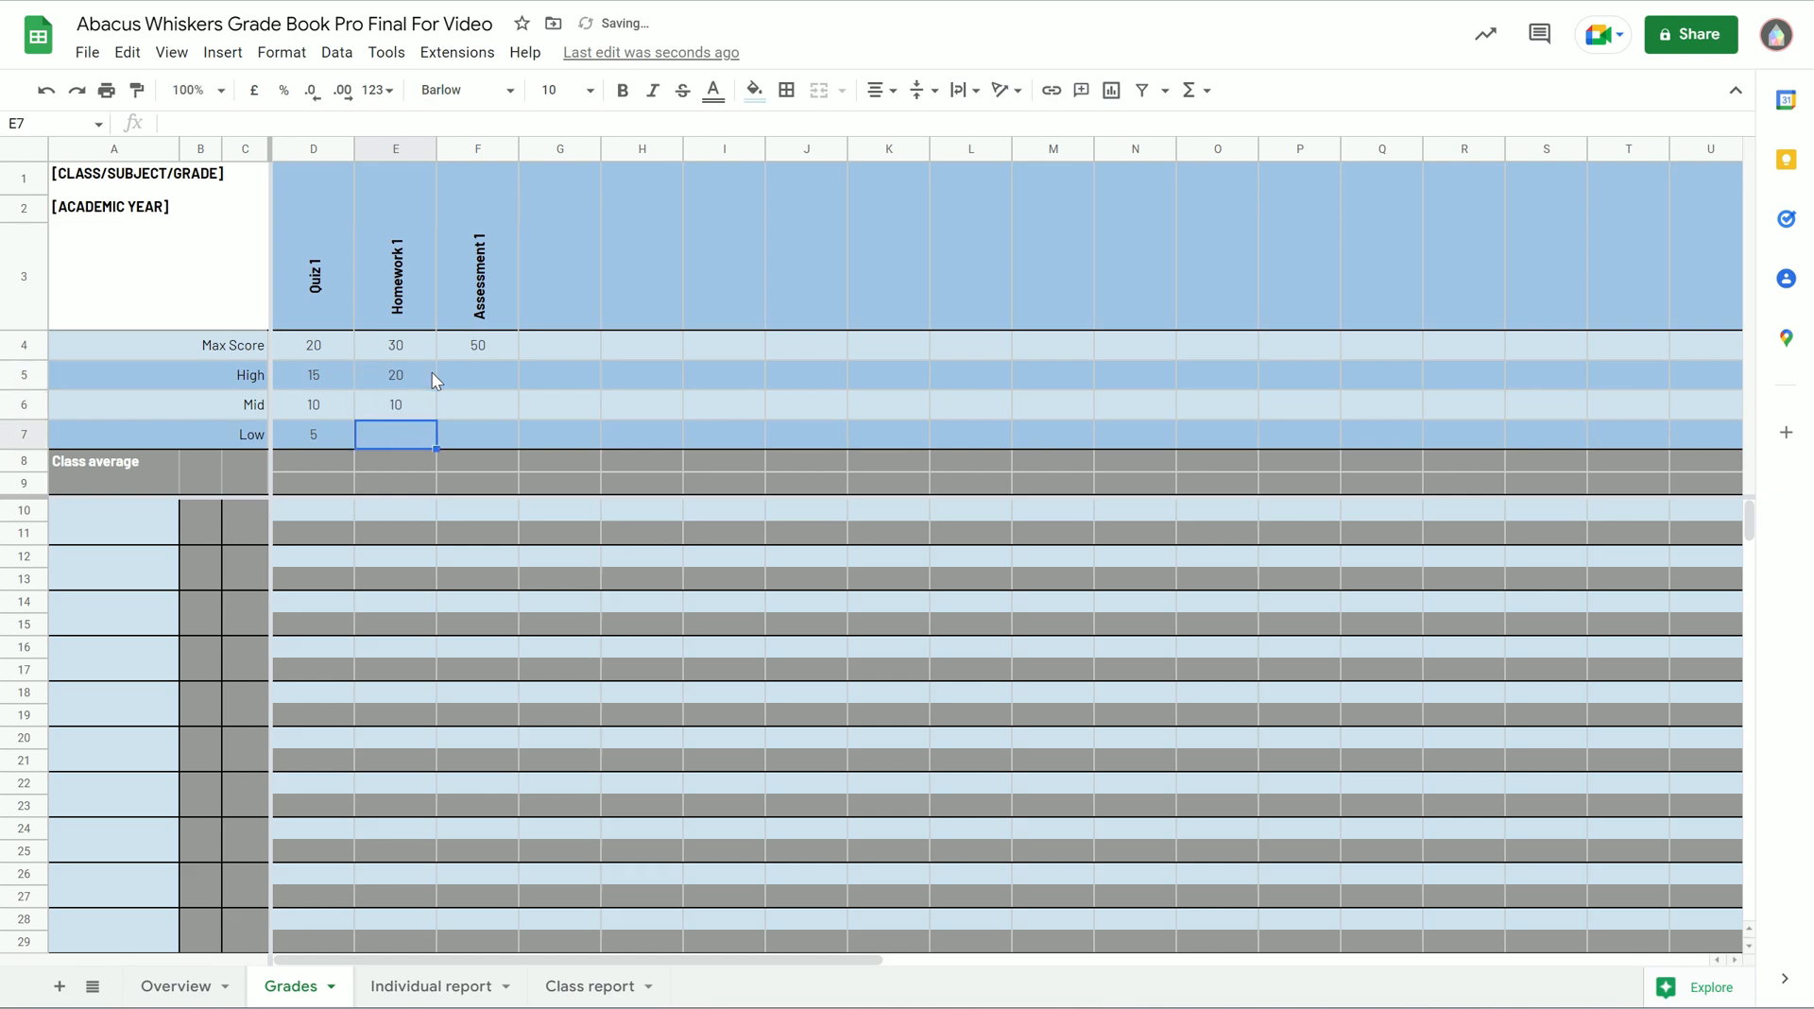
type("5")
key("Return")
Set the Assessment 1 score thresholds to 40 for High, 30 for Mid and 20 for Low
left_click(461, 374)
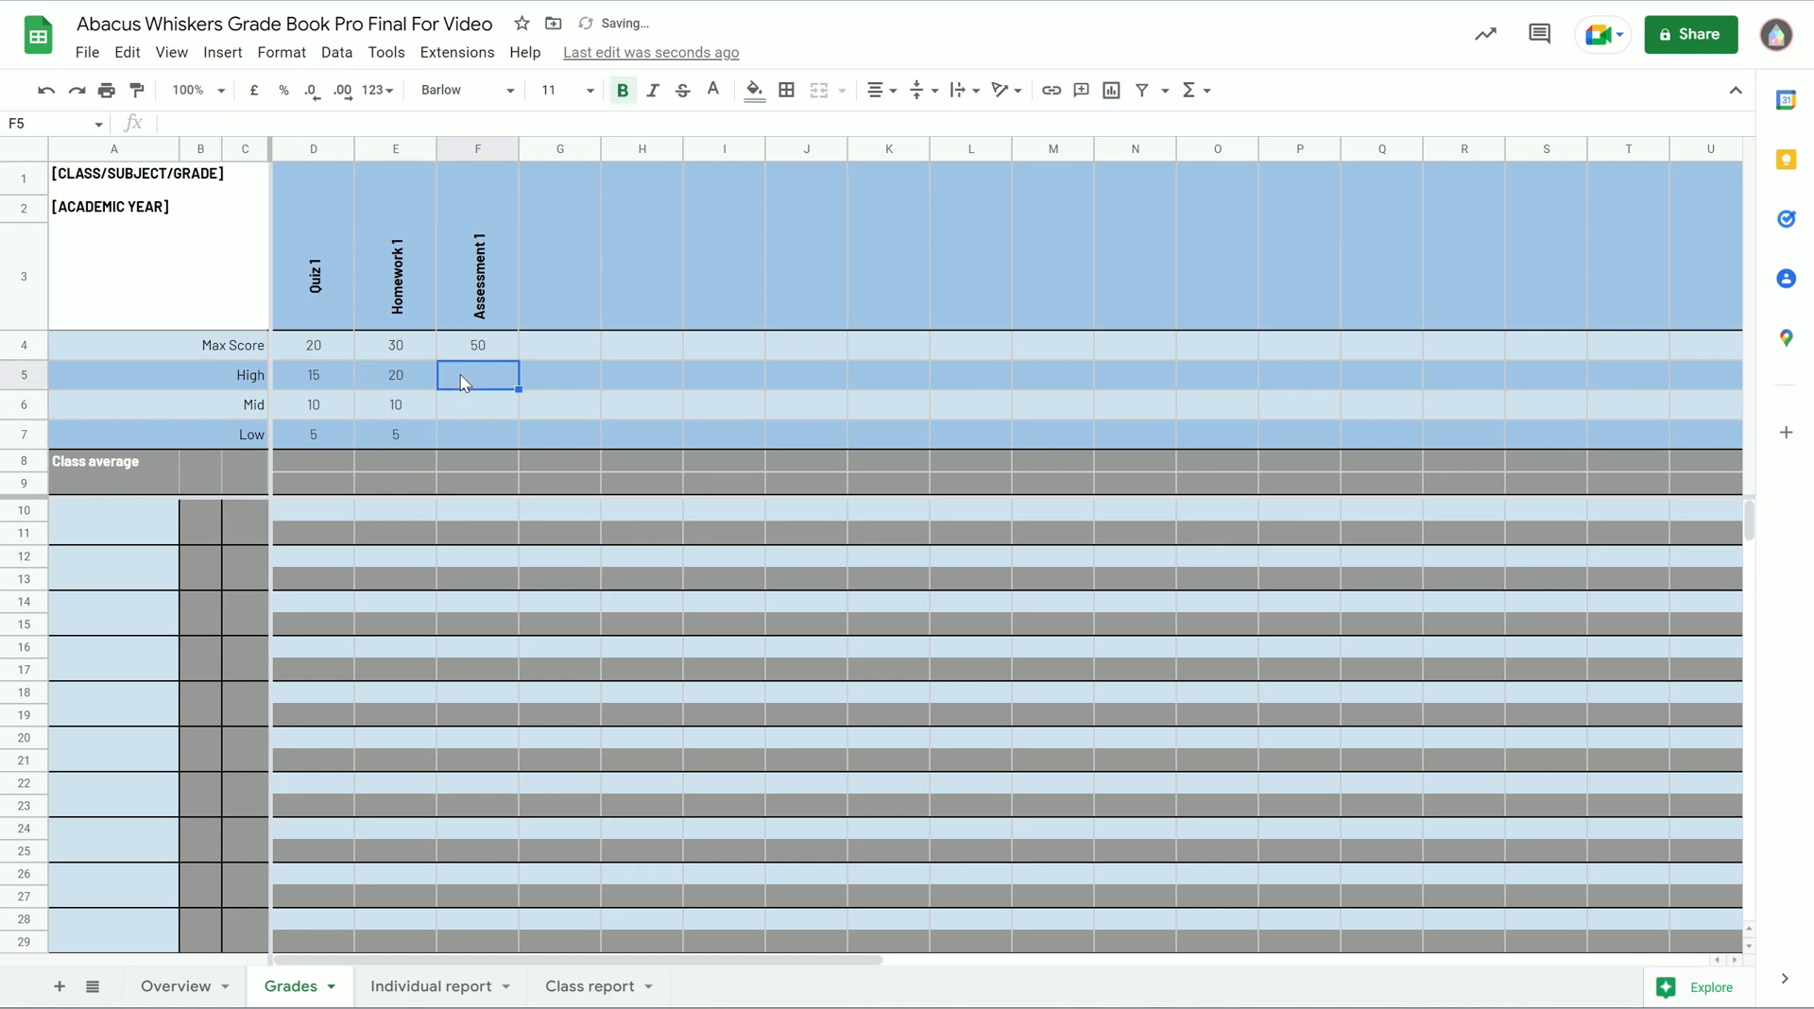
type("40")
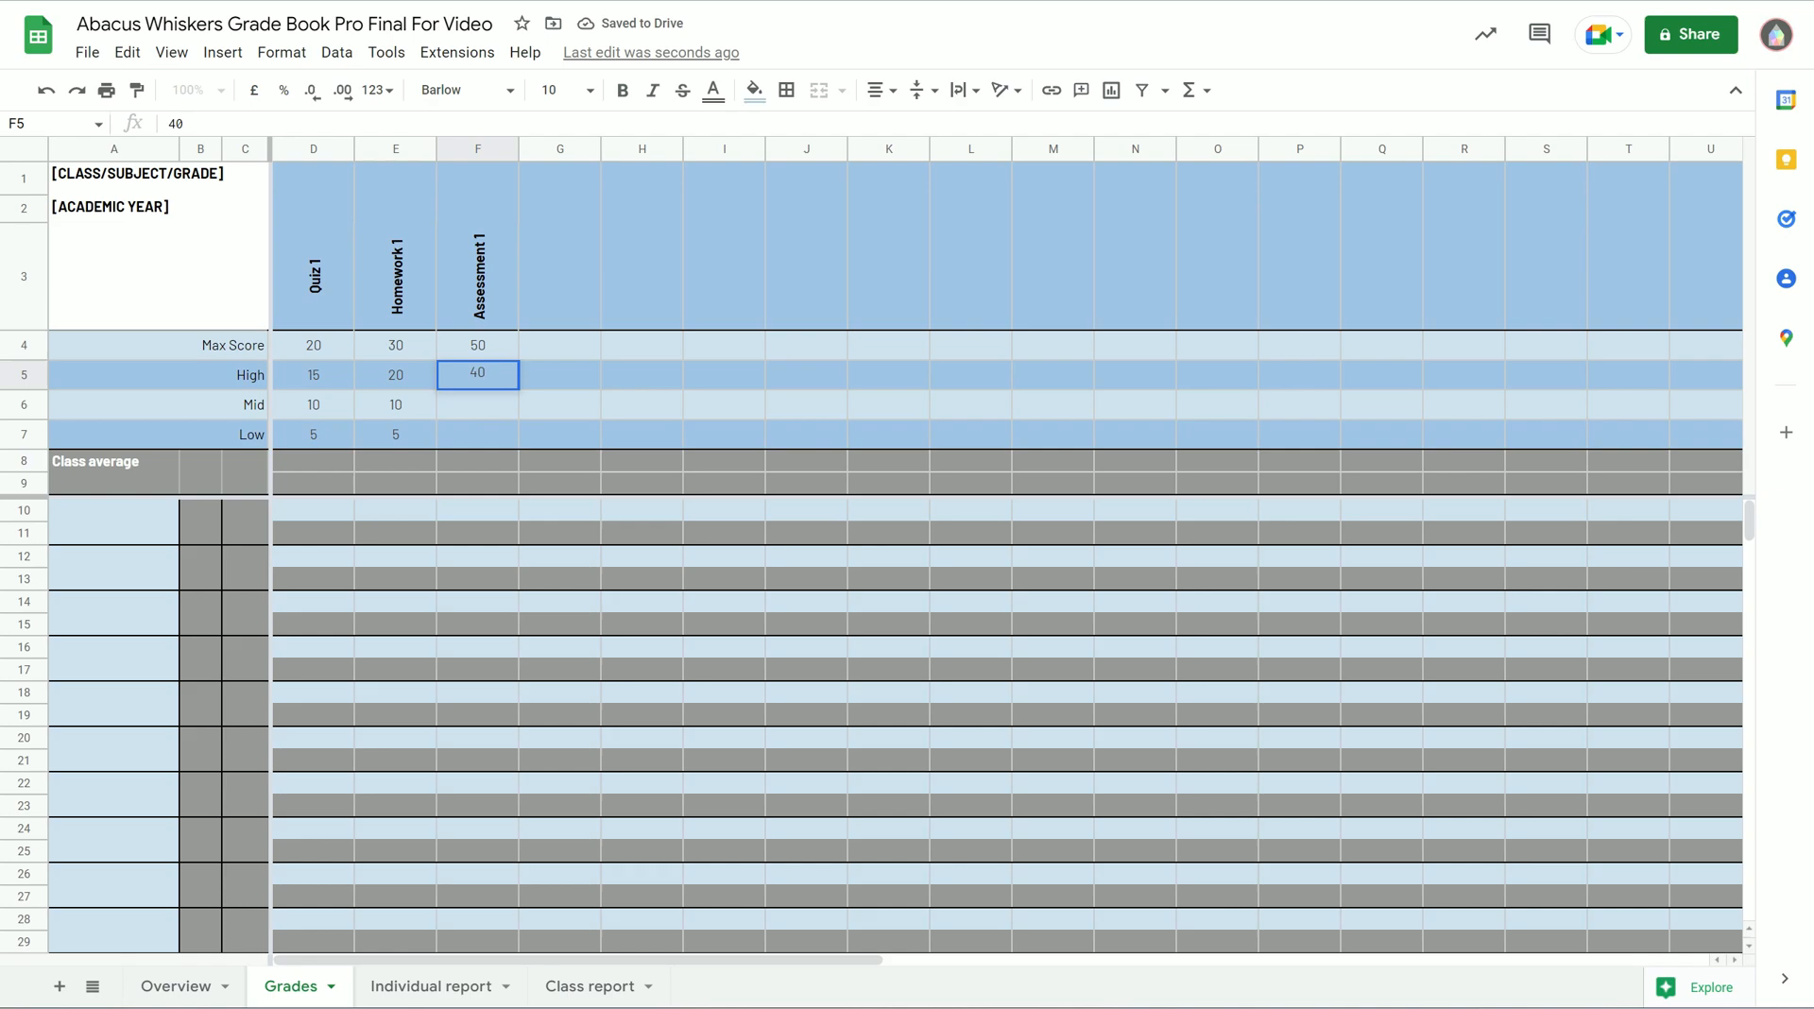
key("Return")
type("30")
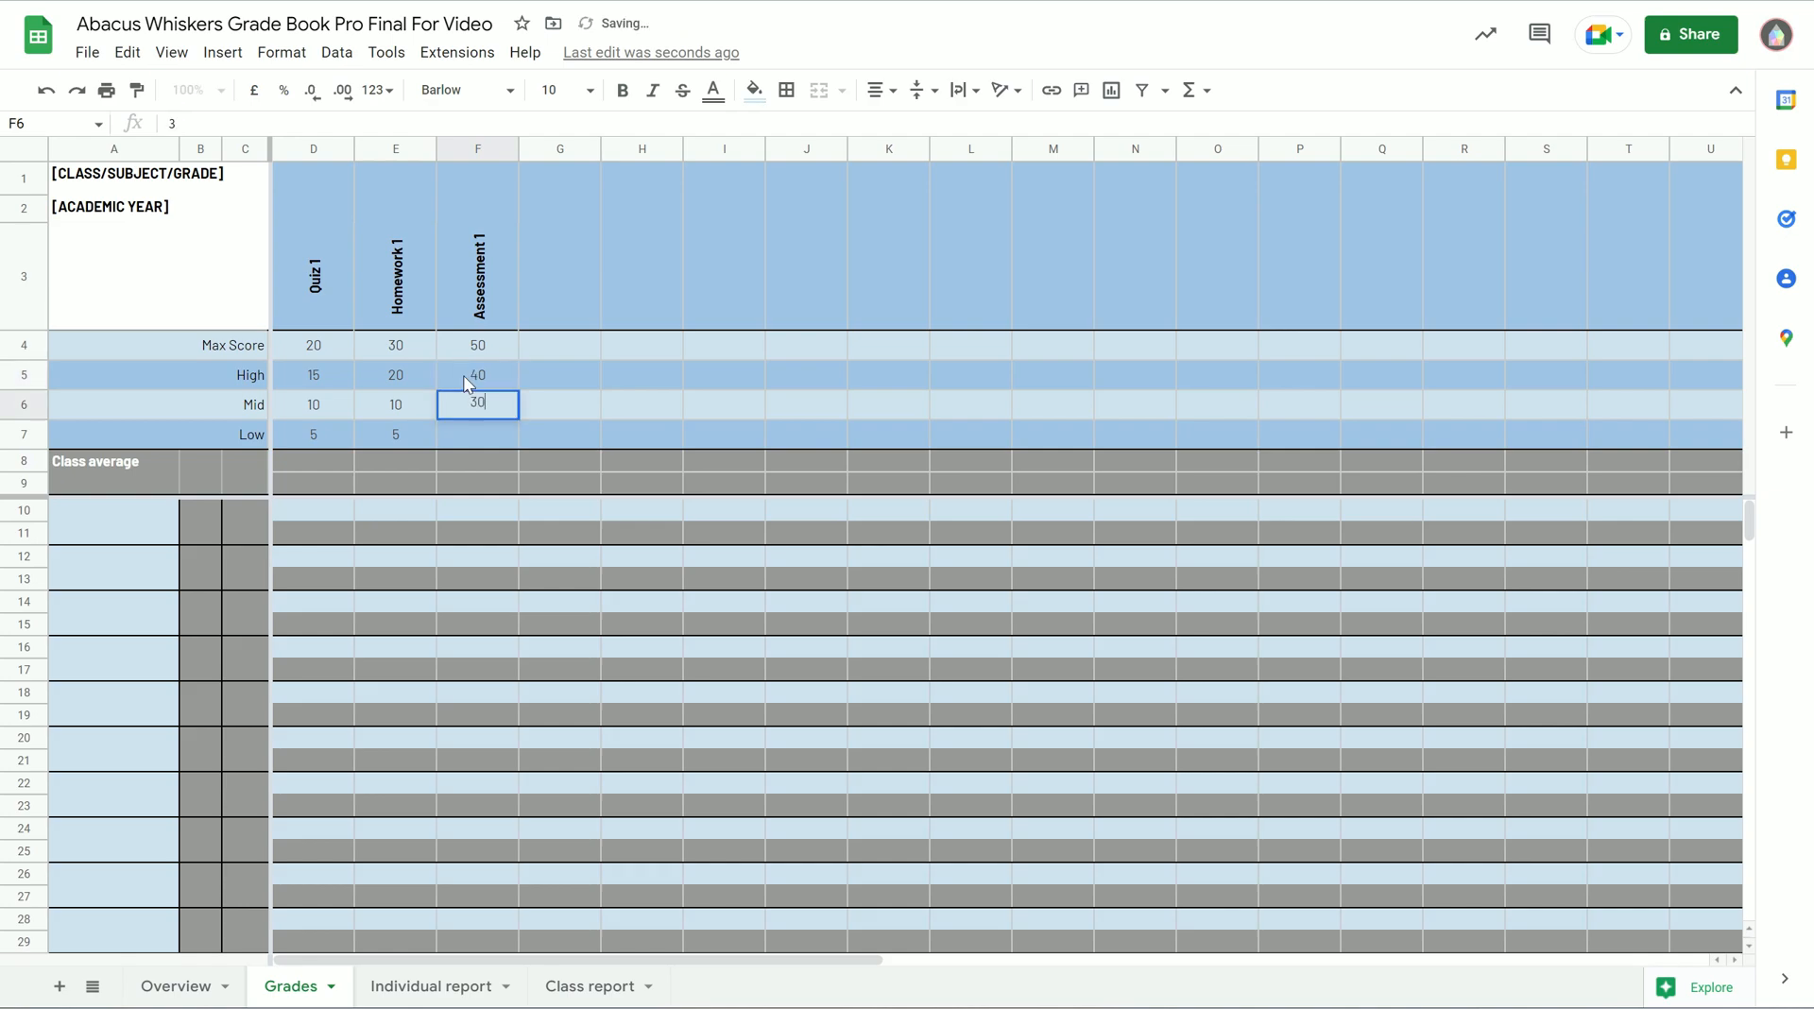
key("Return")
type("20")
key("Return")
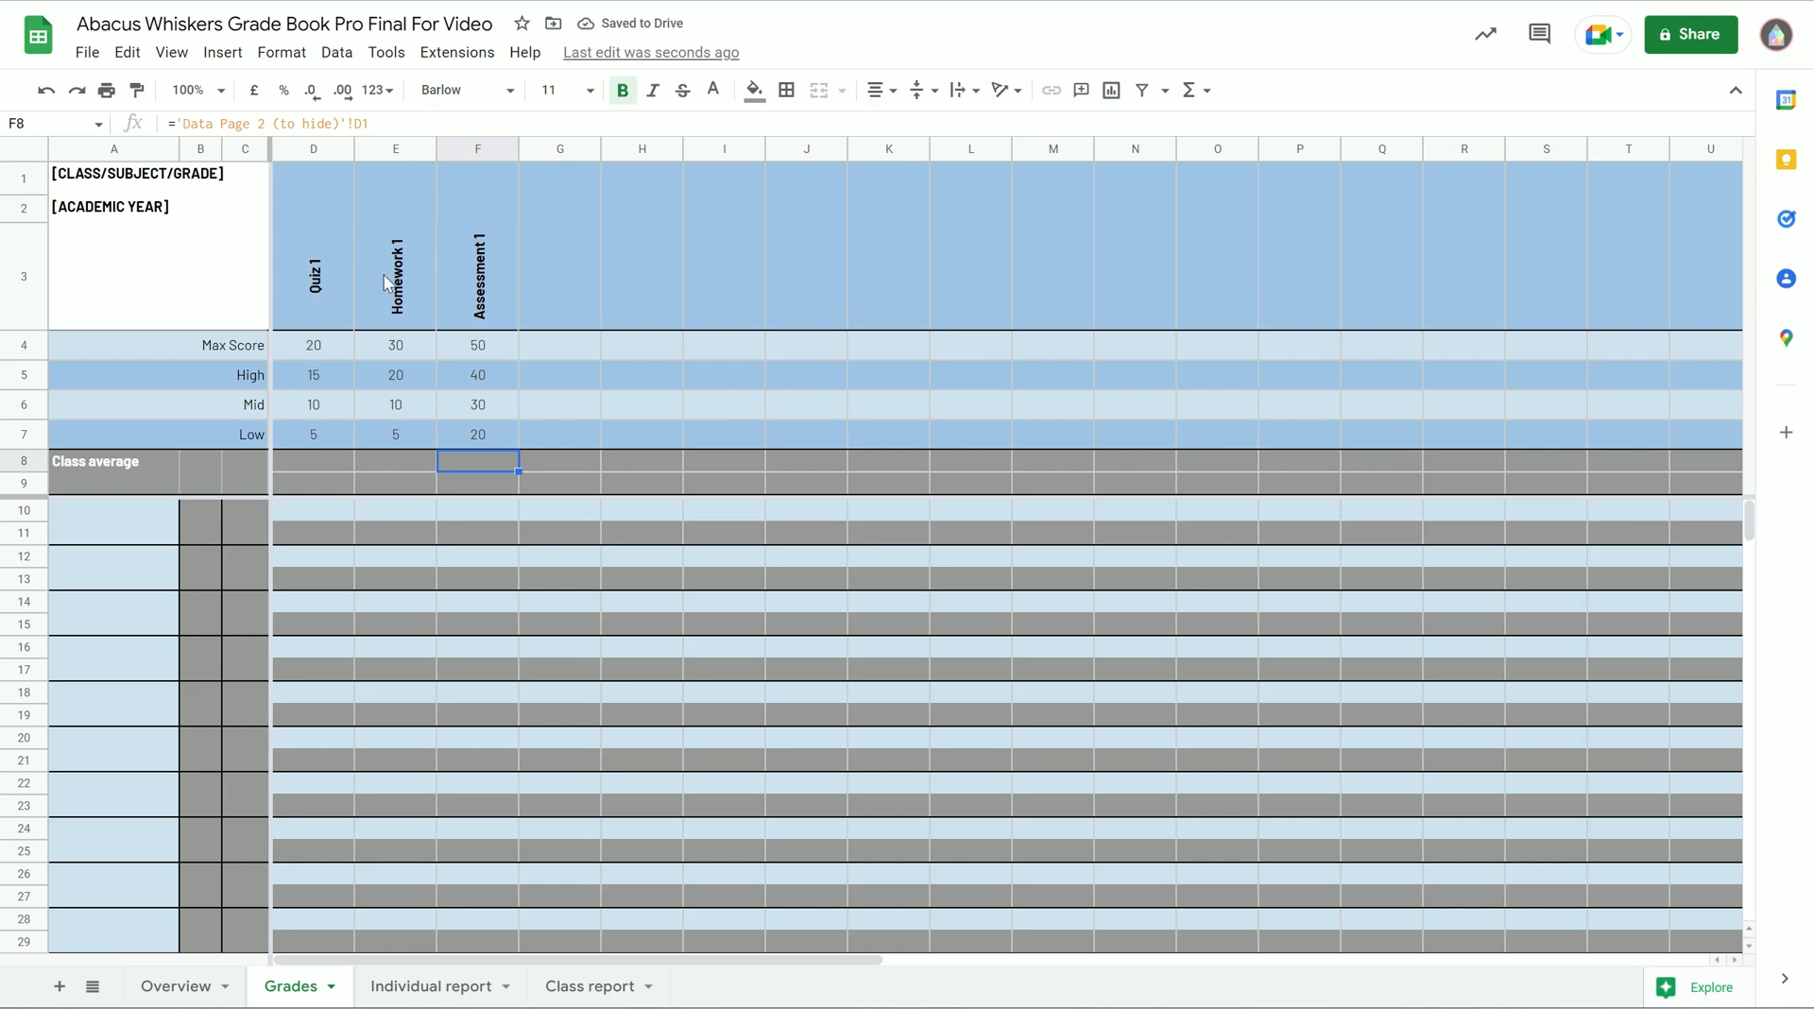
Enter "Student 1" and "Student 2" in the first two student rows of column A, starting at A10
left_click(114, 527)
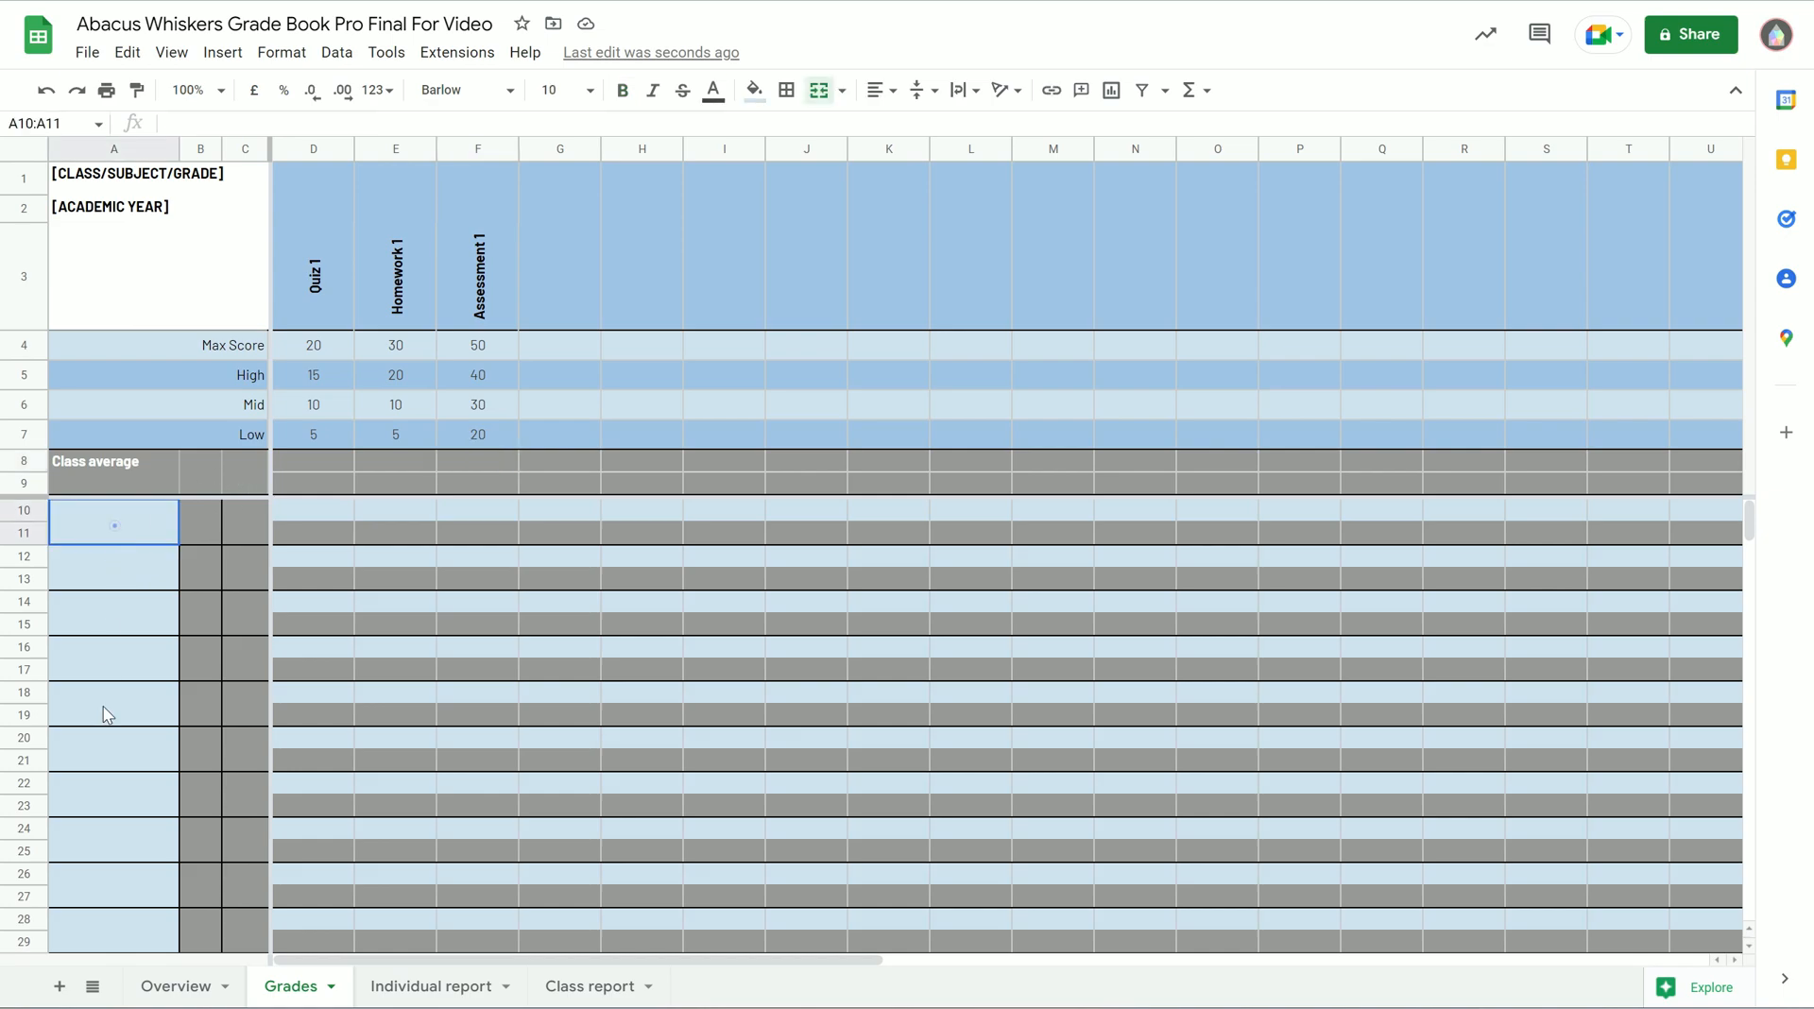
left_click(110, 531)
type("Stu")
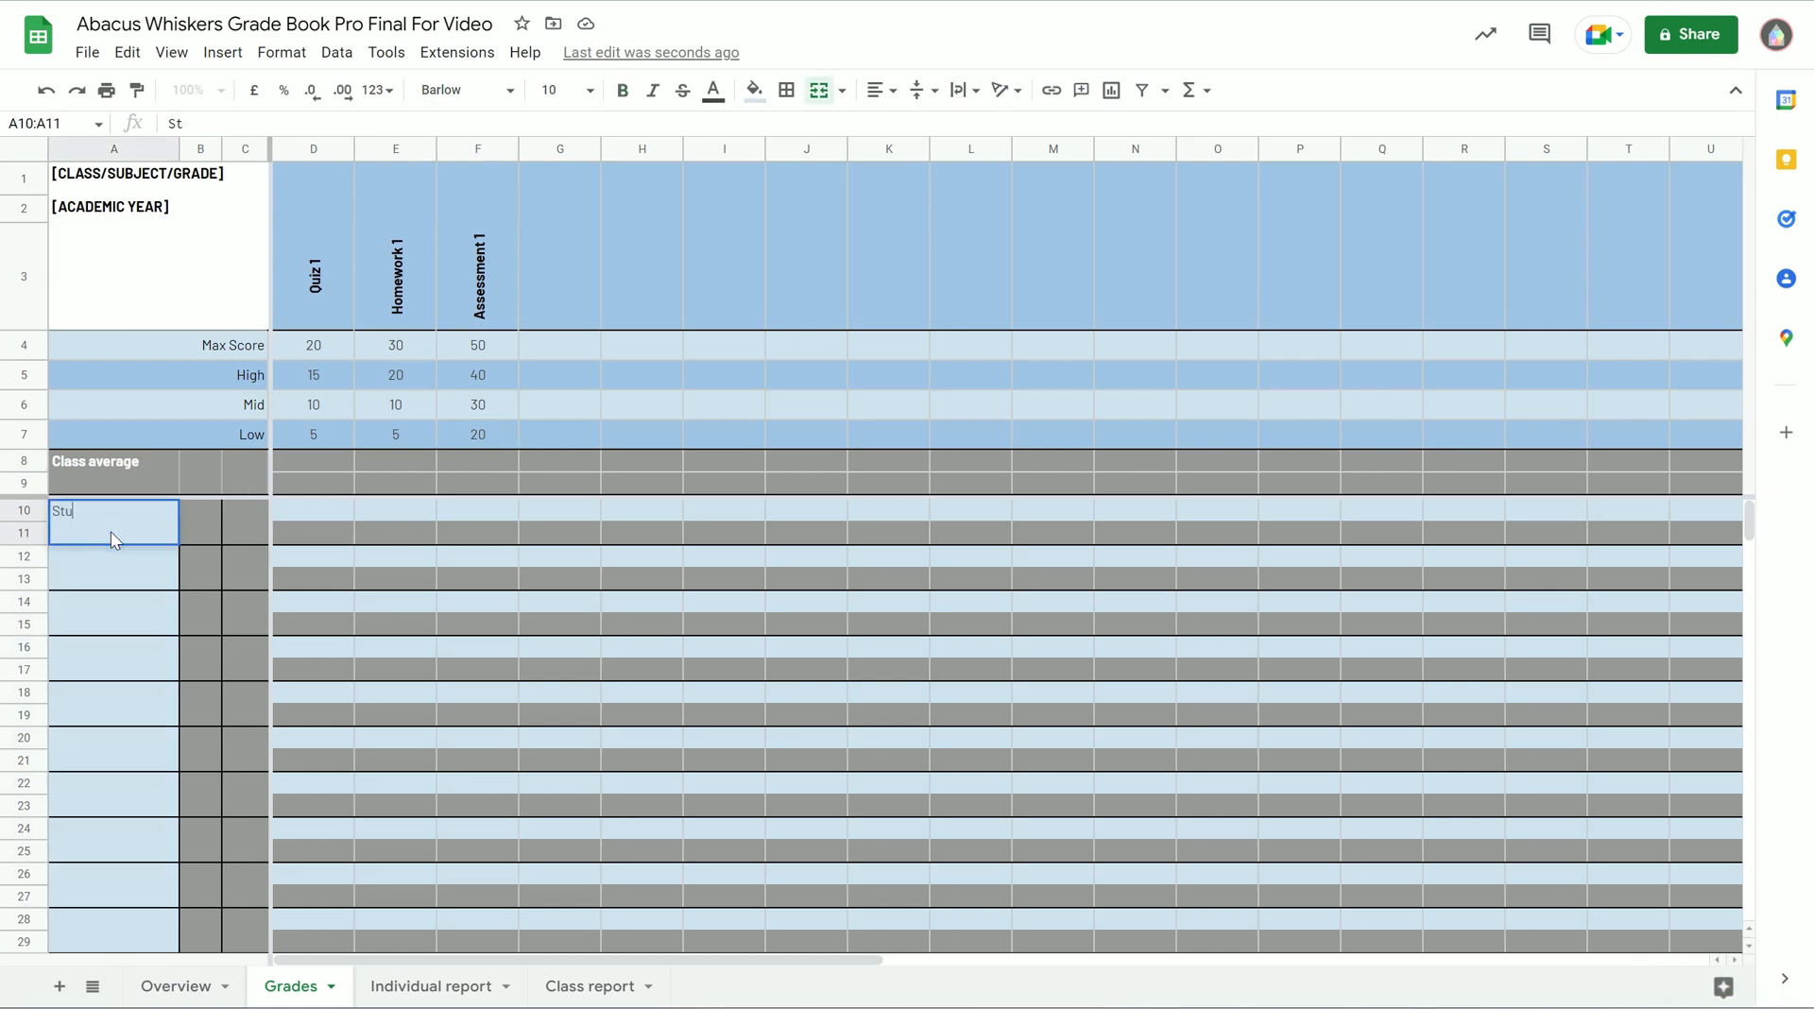
type("dent 1")
key("Return")
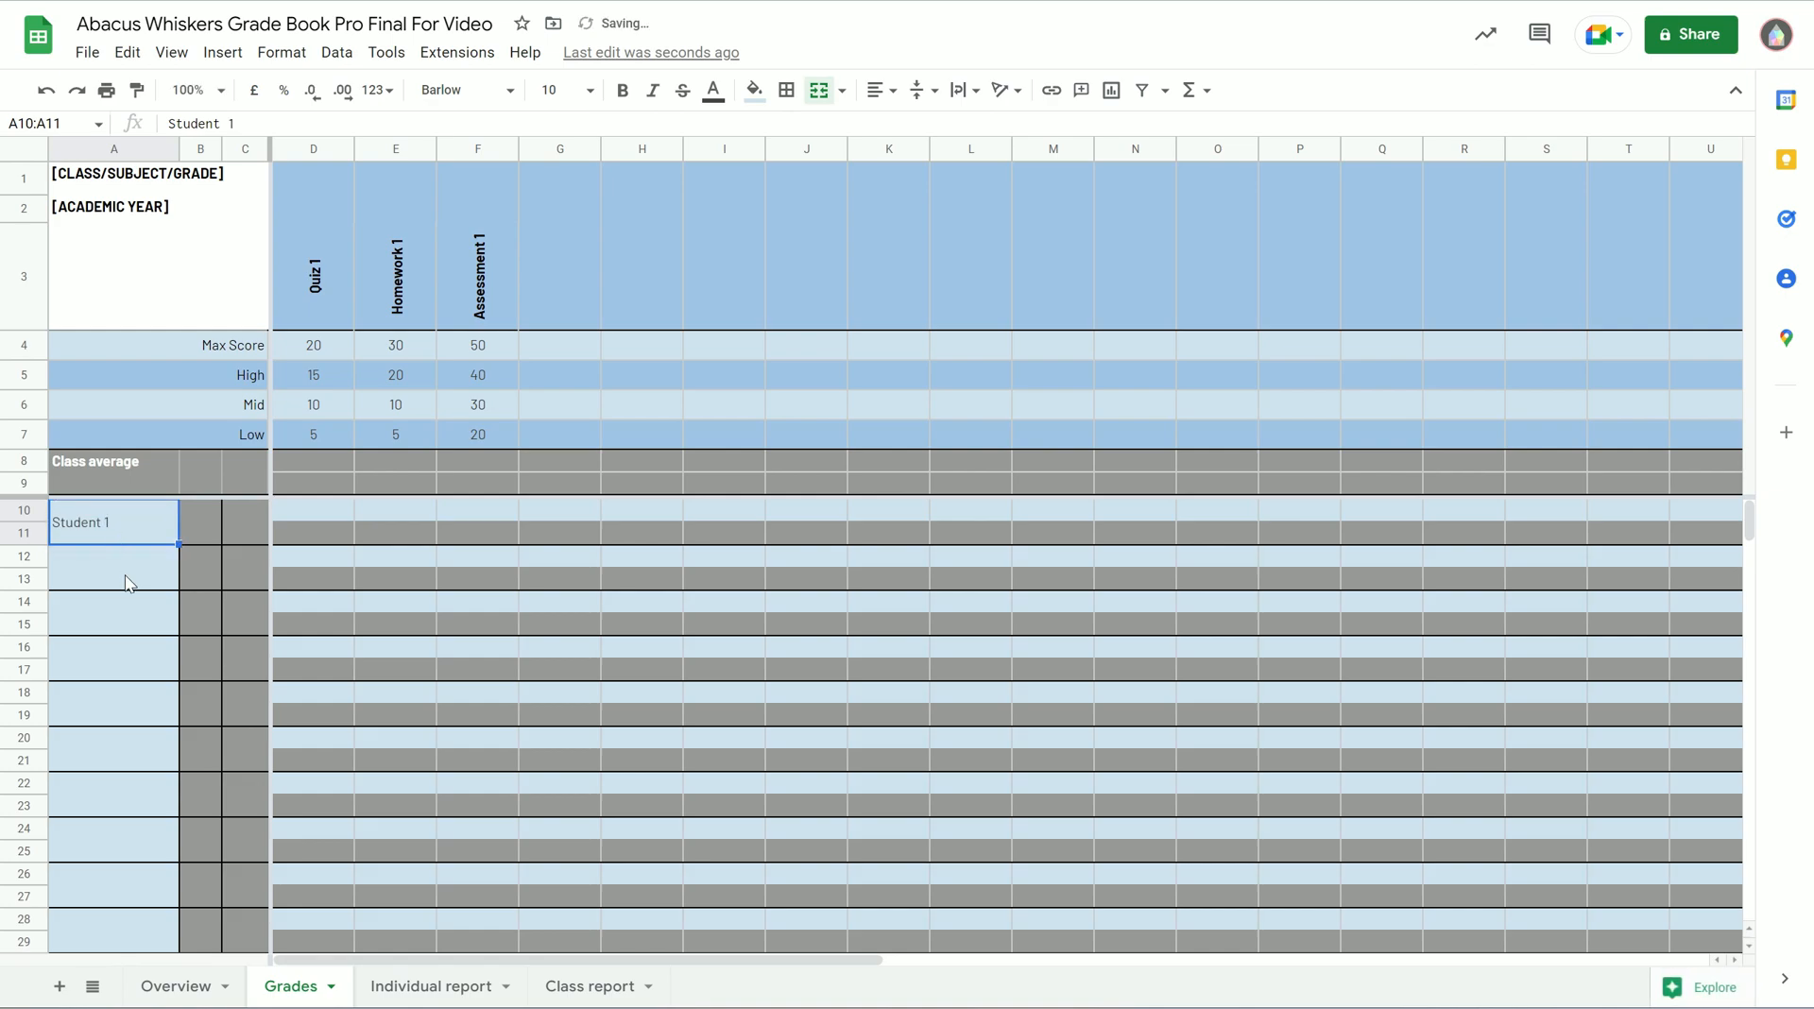
left_click(129, 583)
type("Student 2")
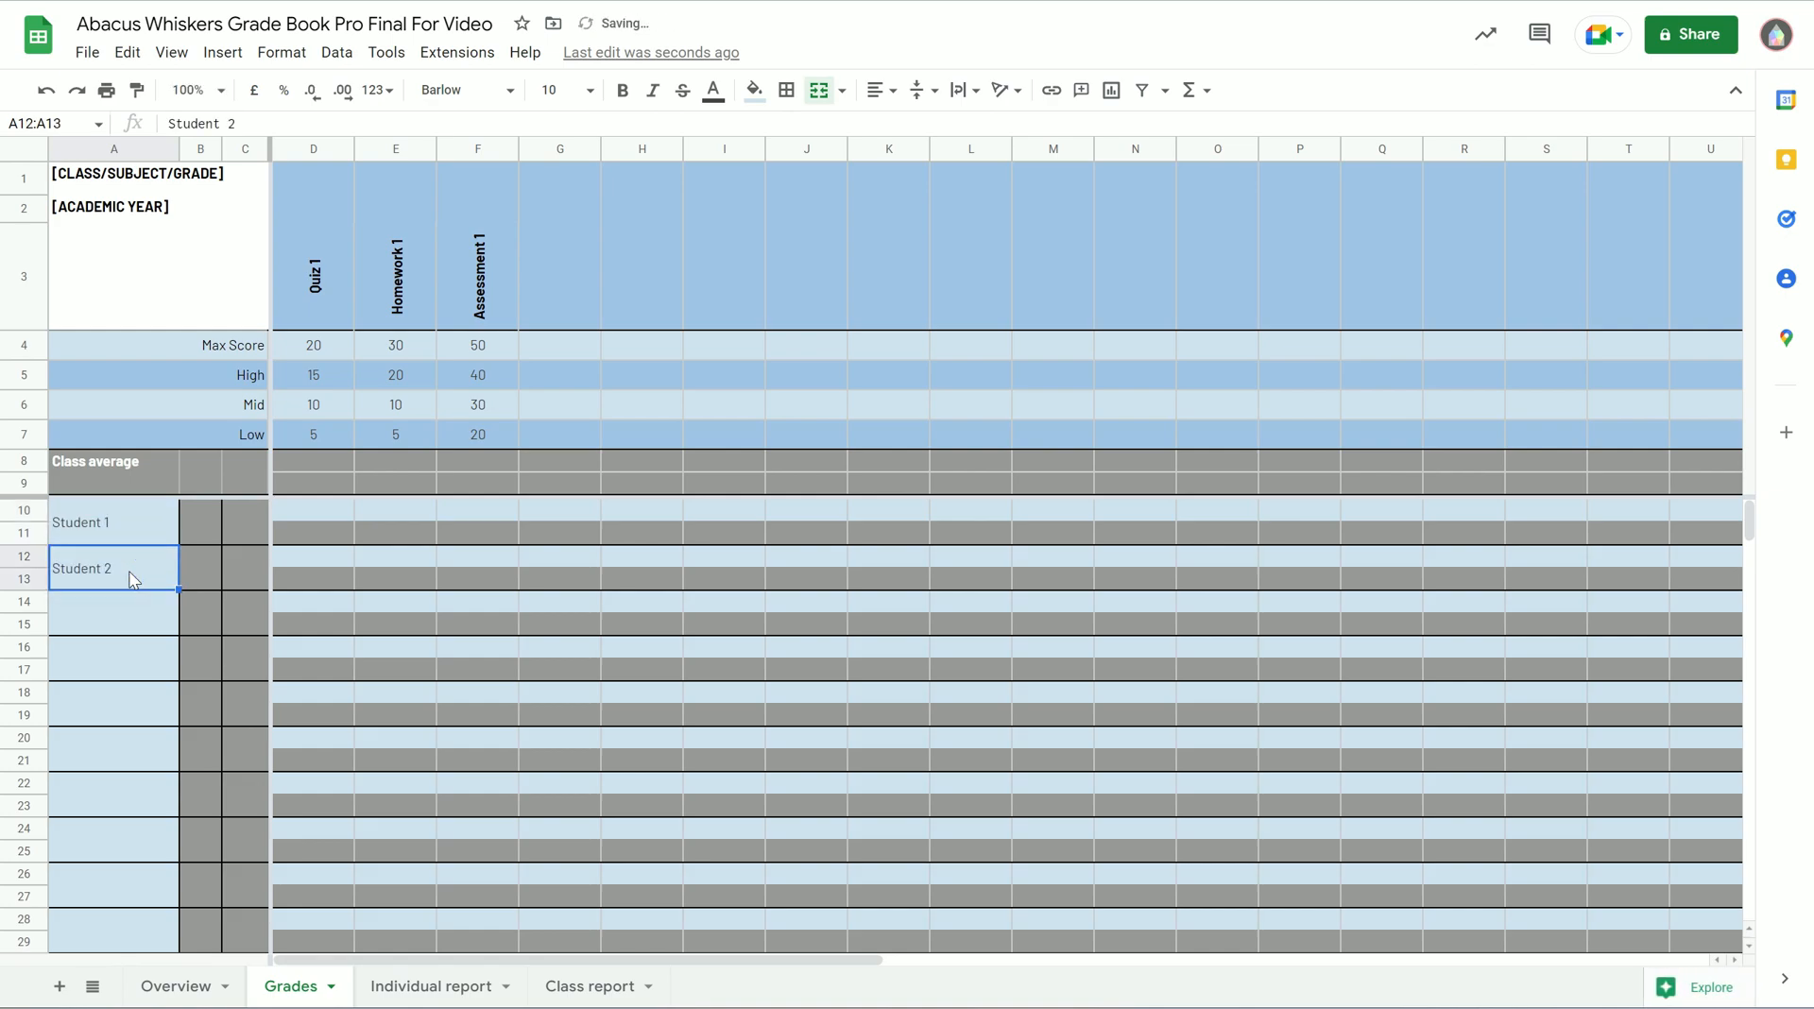
Continue the student list in column A with "Student 3", "Student 4" and "Student 5" in A14, A16 and A18
left_click(123, 620)
type("Student 3")
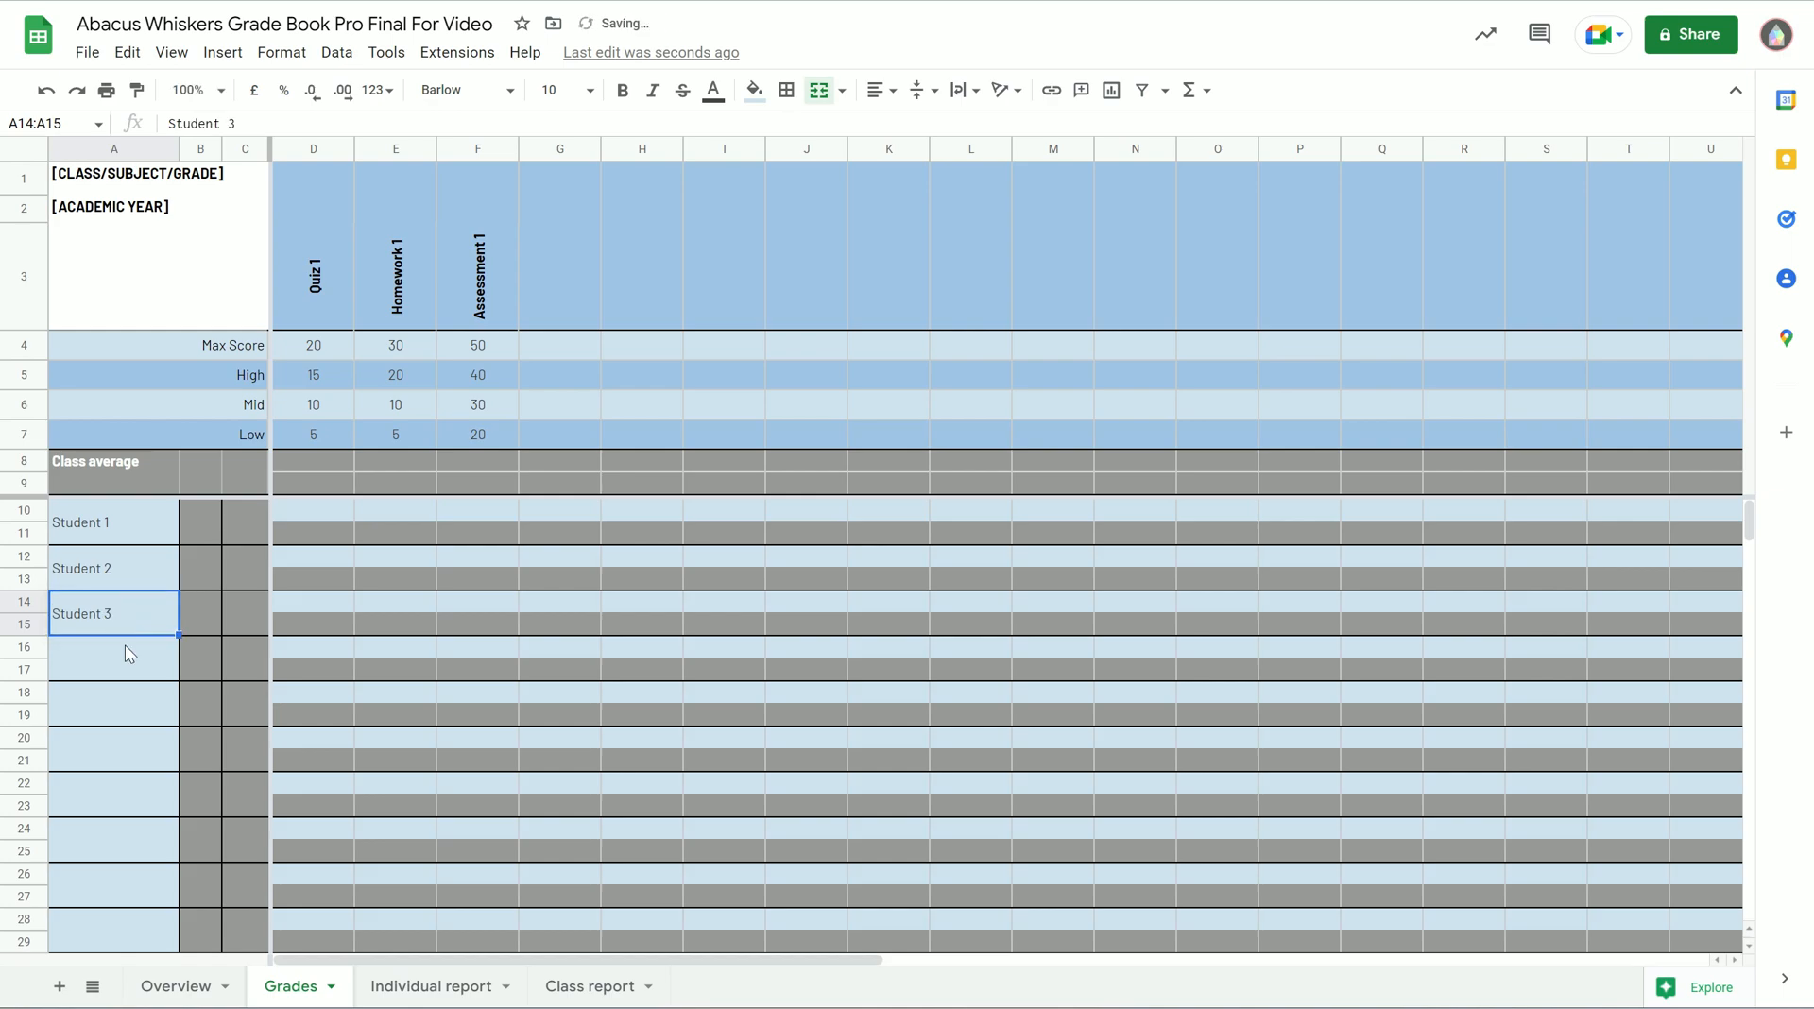
left_click(118, 671)
type("Student 4")
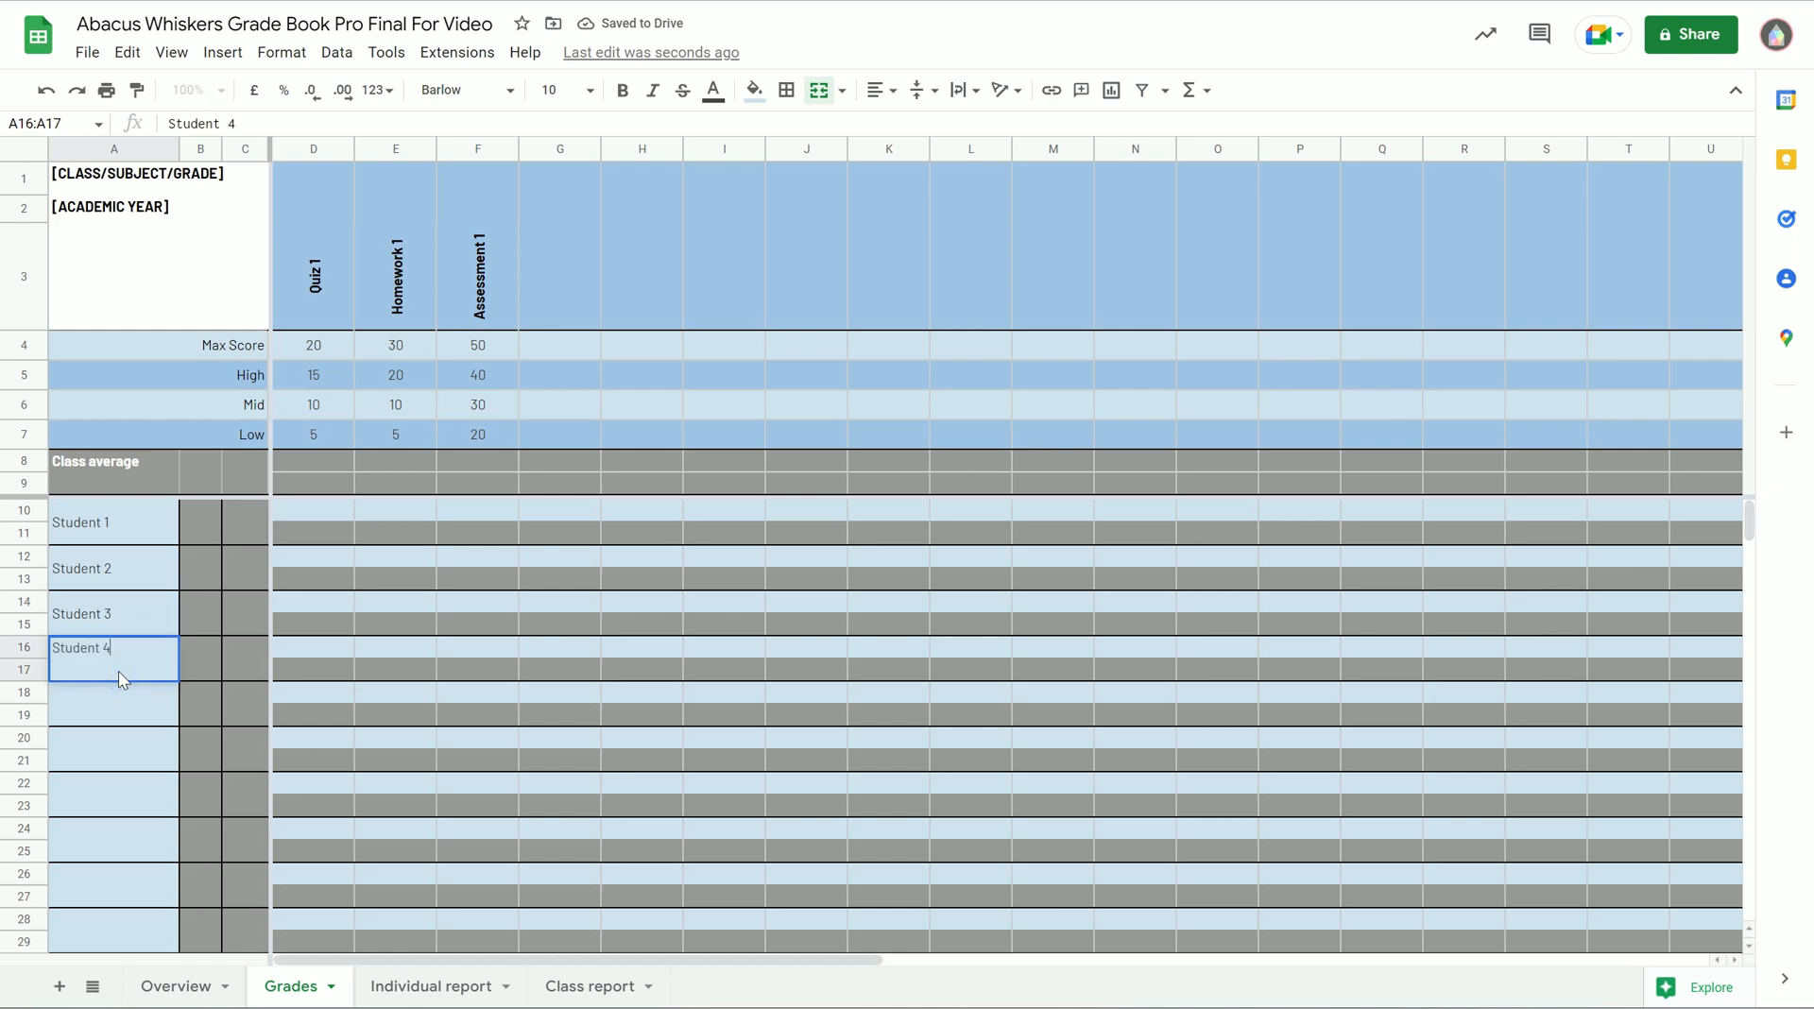
key("ctrl+Return")
left_click(106, 690)
type("Student 5")
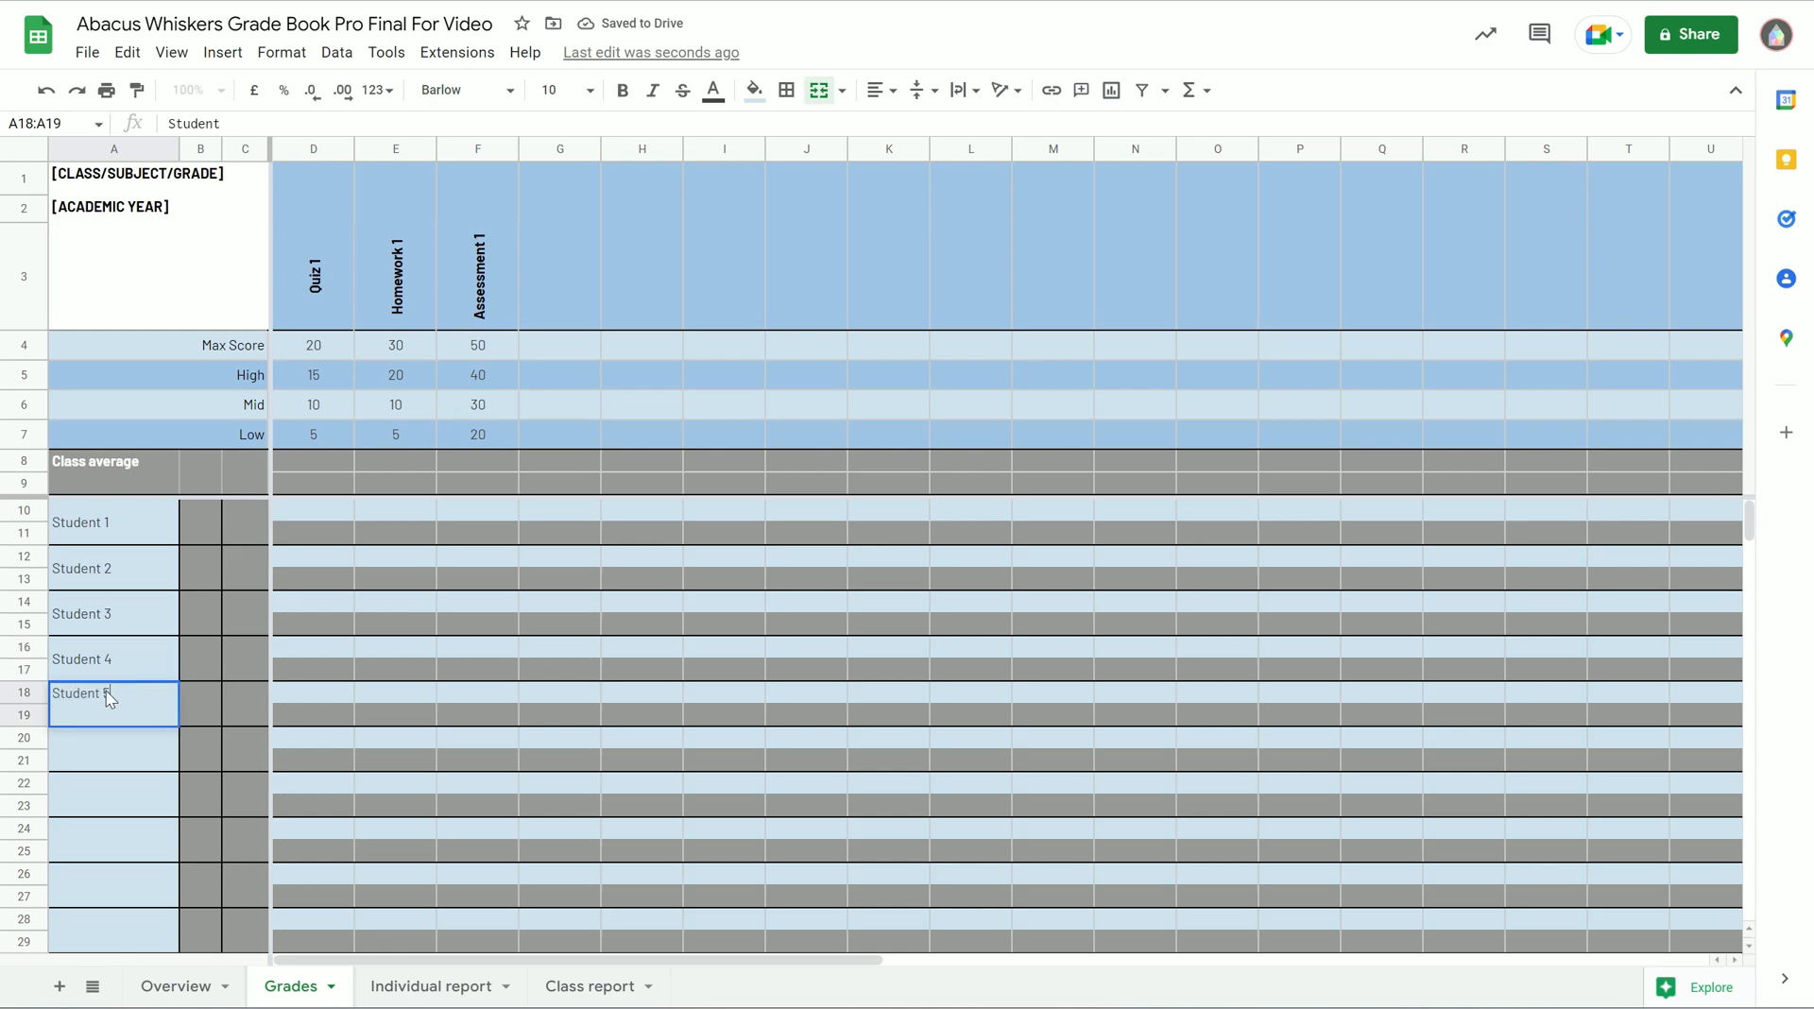
key("ctrl+Return")
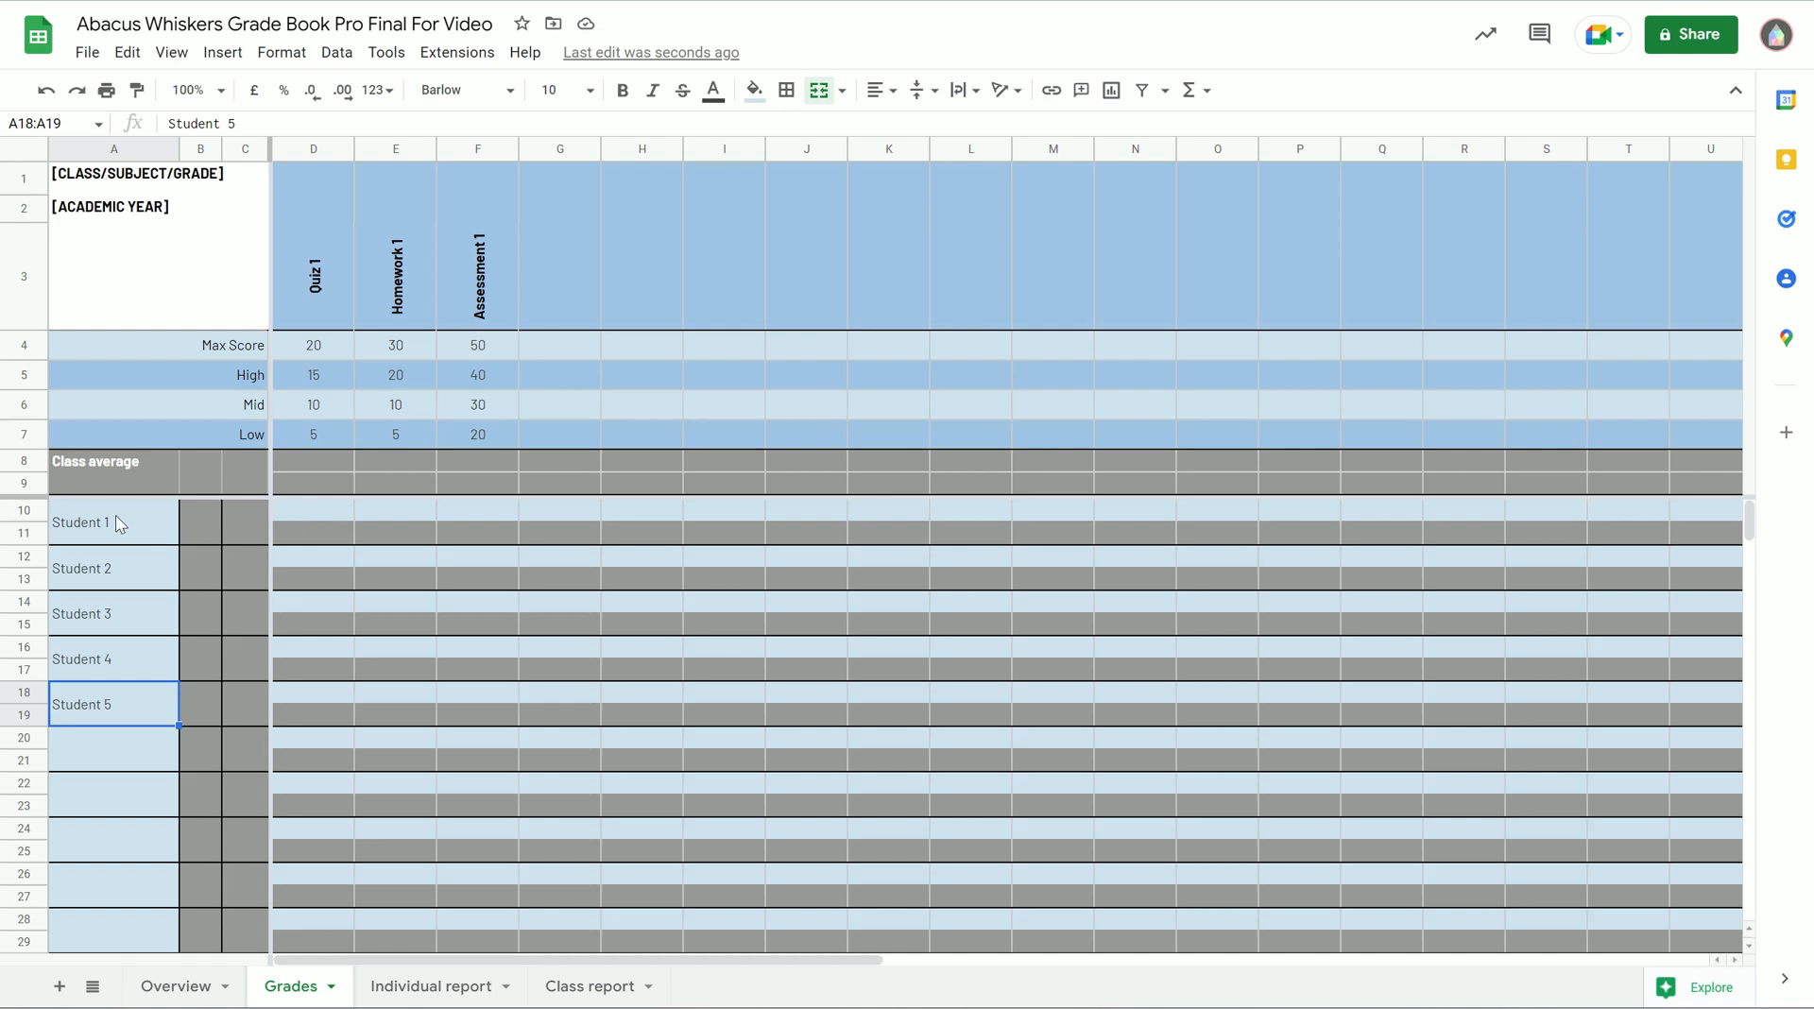
Enter a Quiz 1 score of 15 for Student 1 in D10
left_click(304, 510)
type("15")
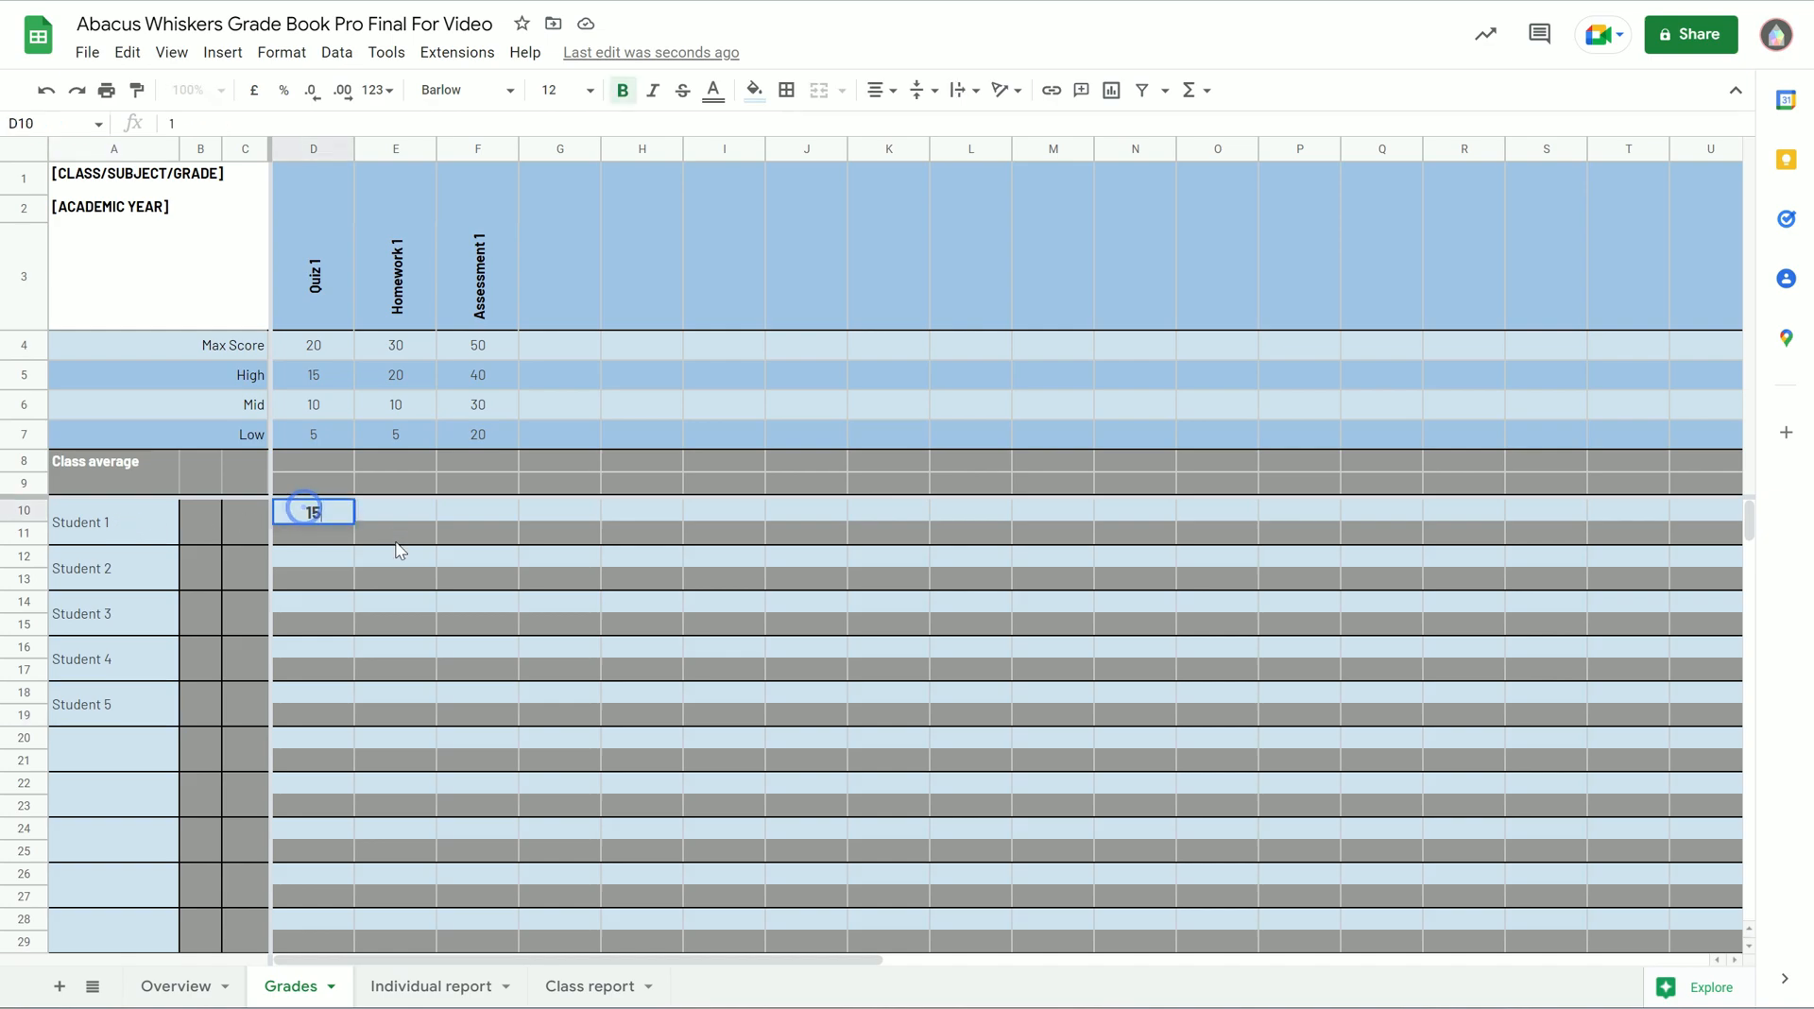
key("Return")
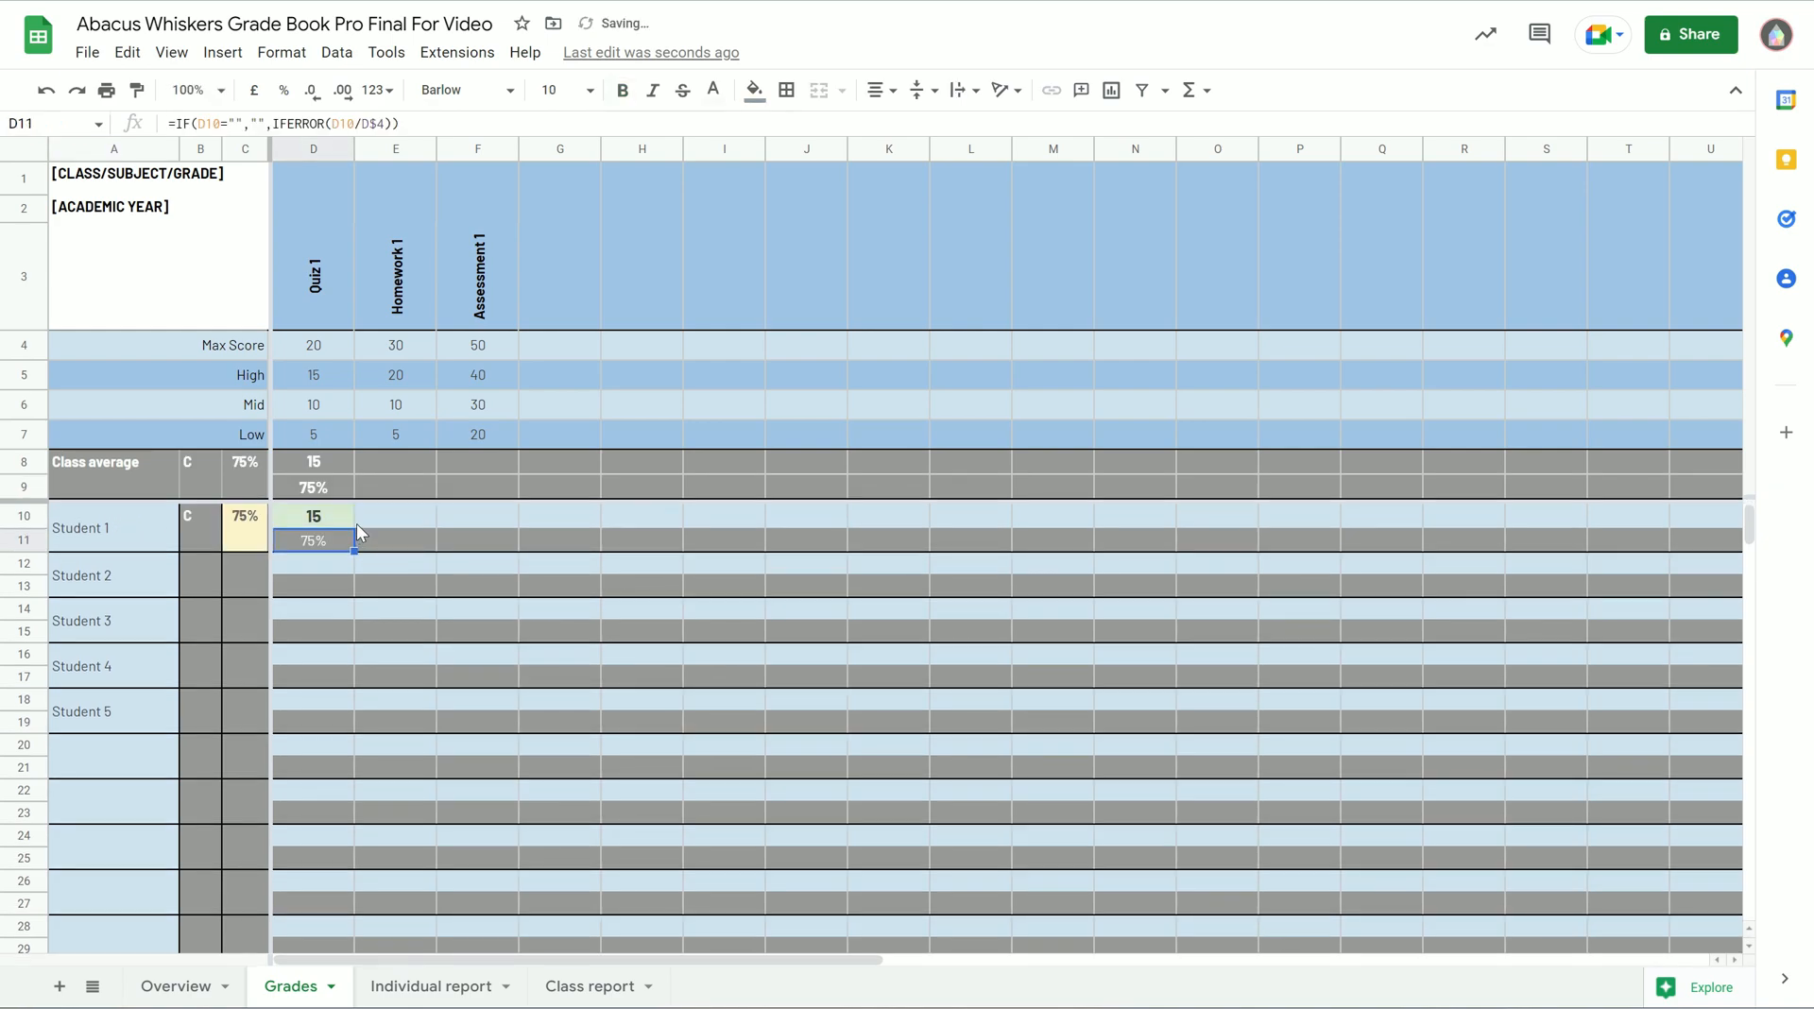
Enter Student 1's scores of 25 for Homework 1 and 29 for Assessment 1 in row 10
left_click(365, 519)
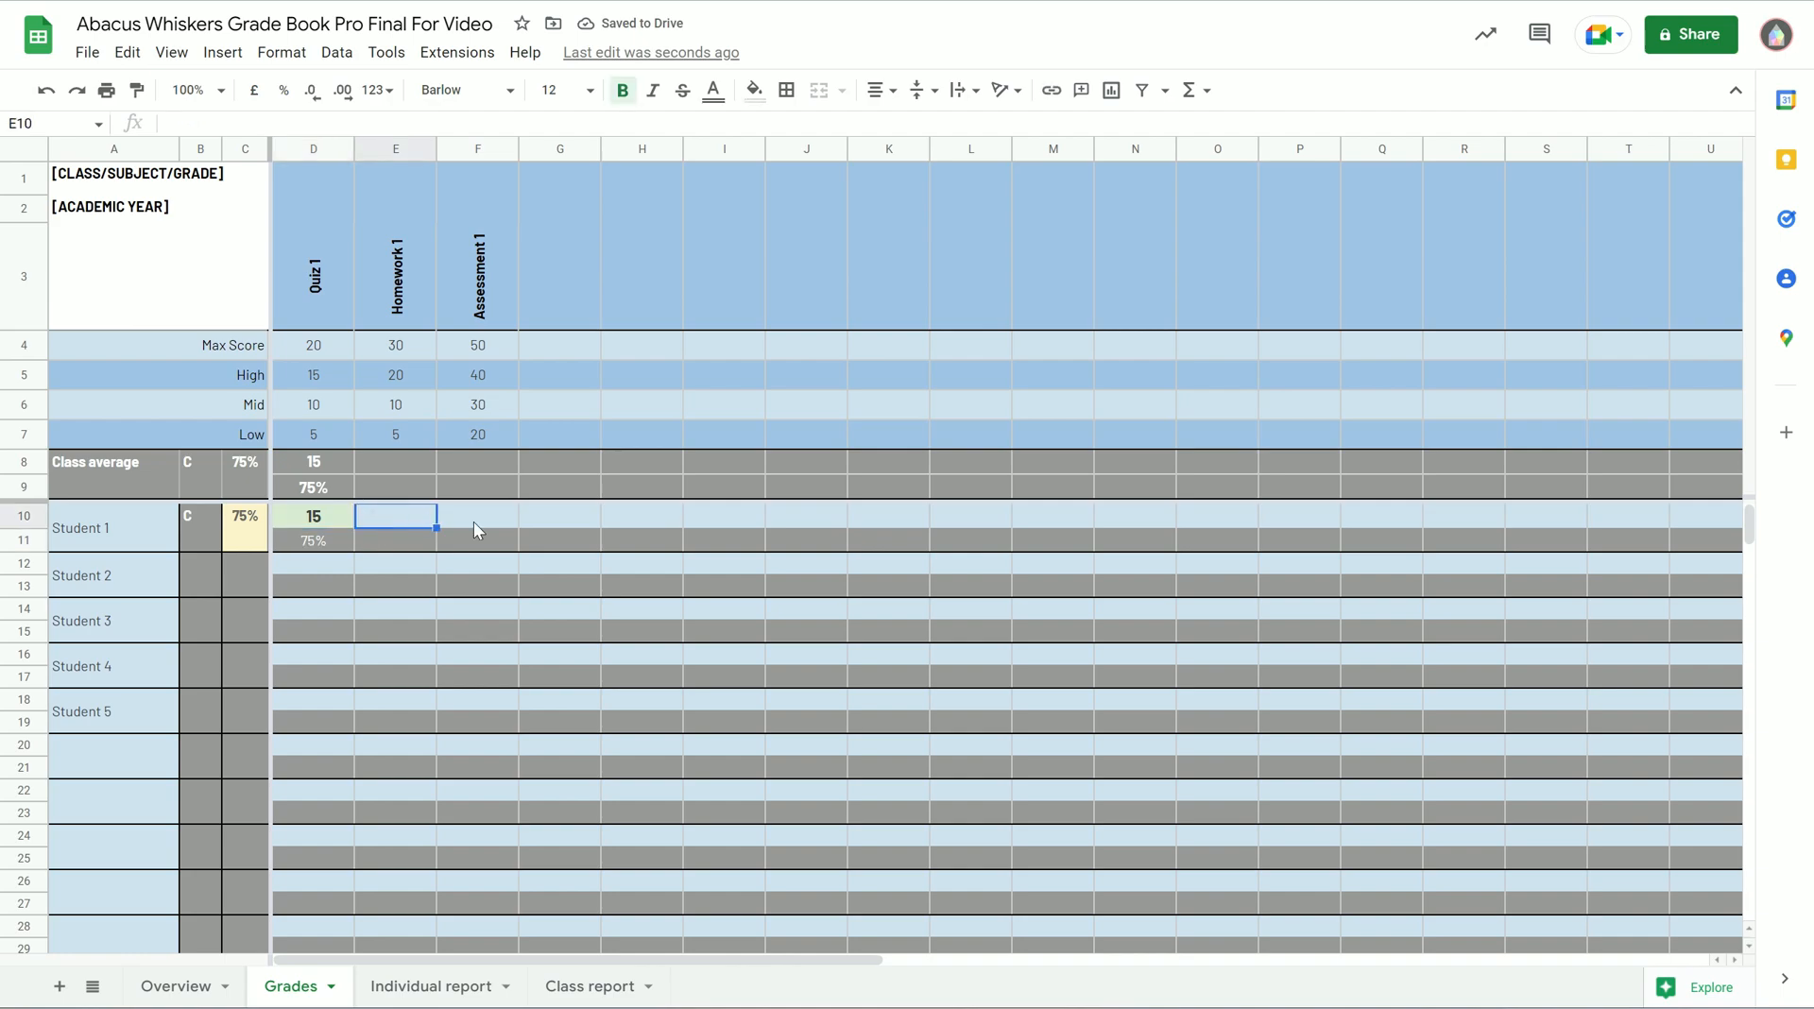
type("25")
key("Return")
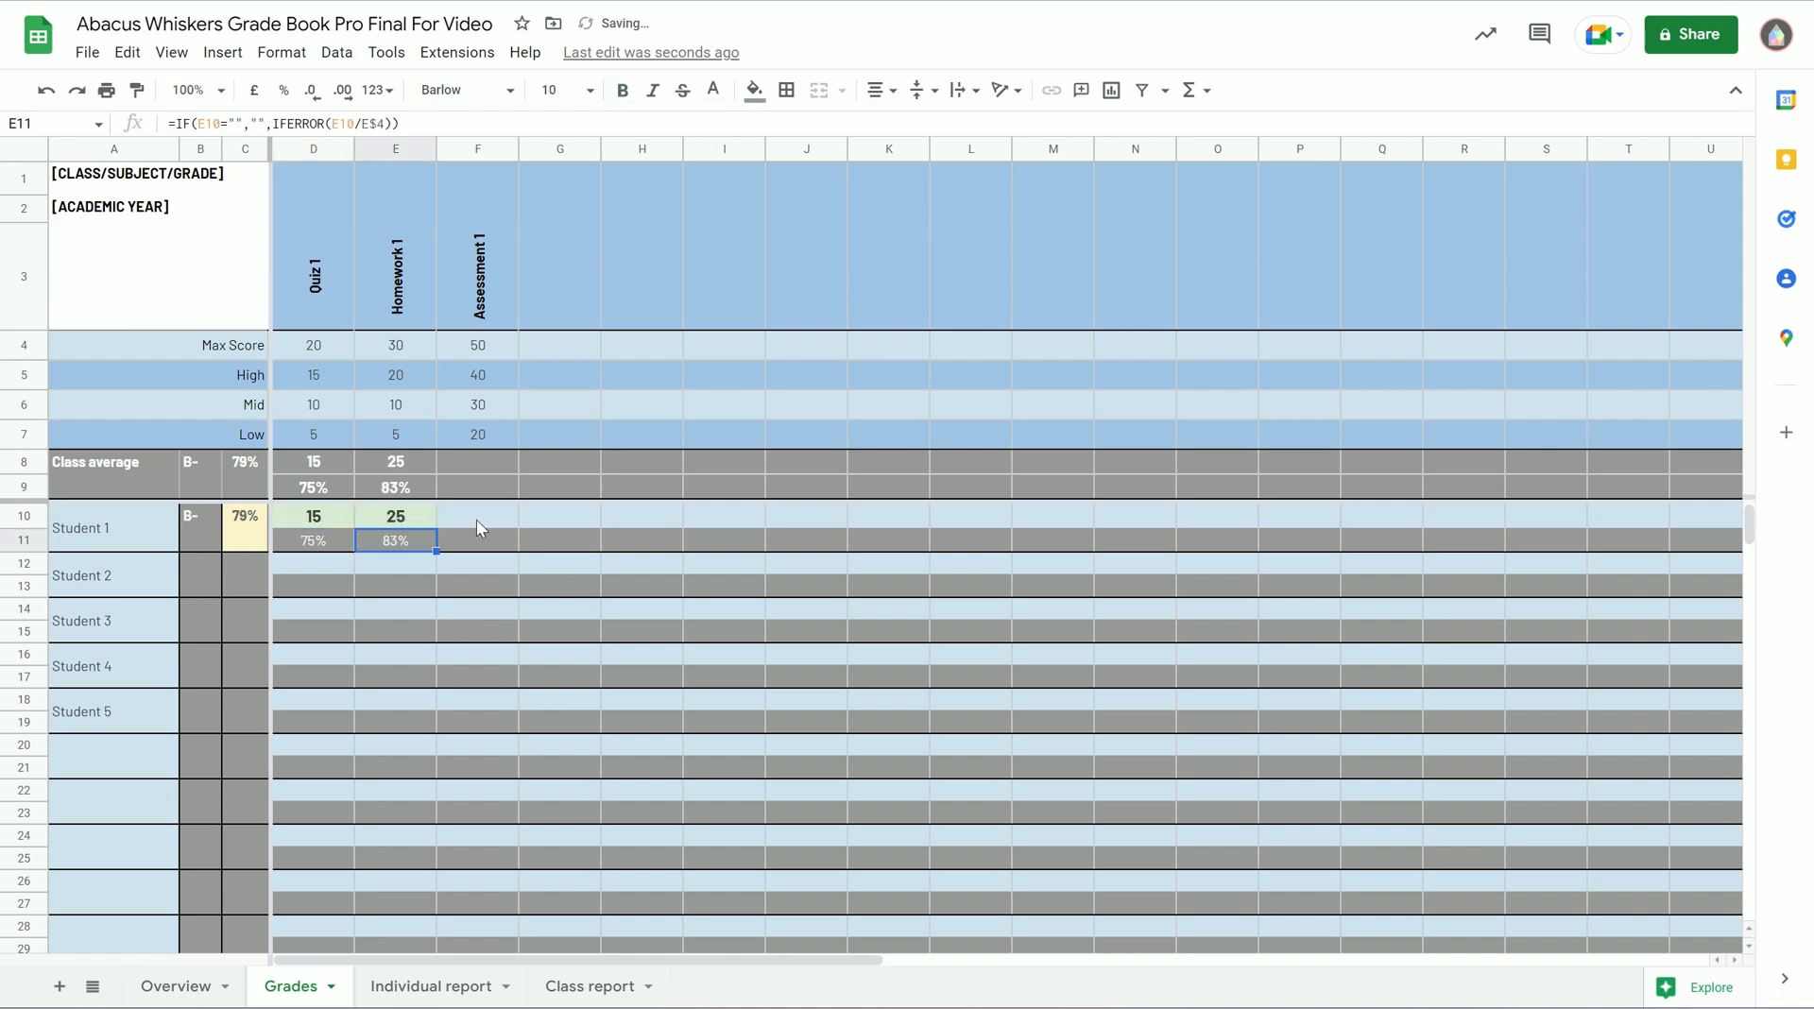
left_click(476, 518)
type("30")
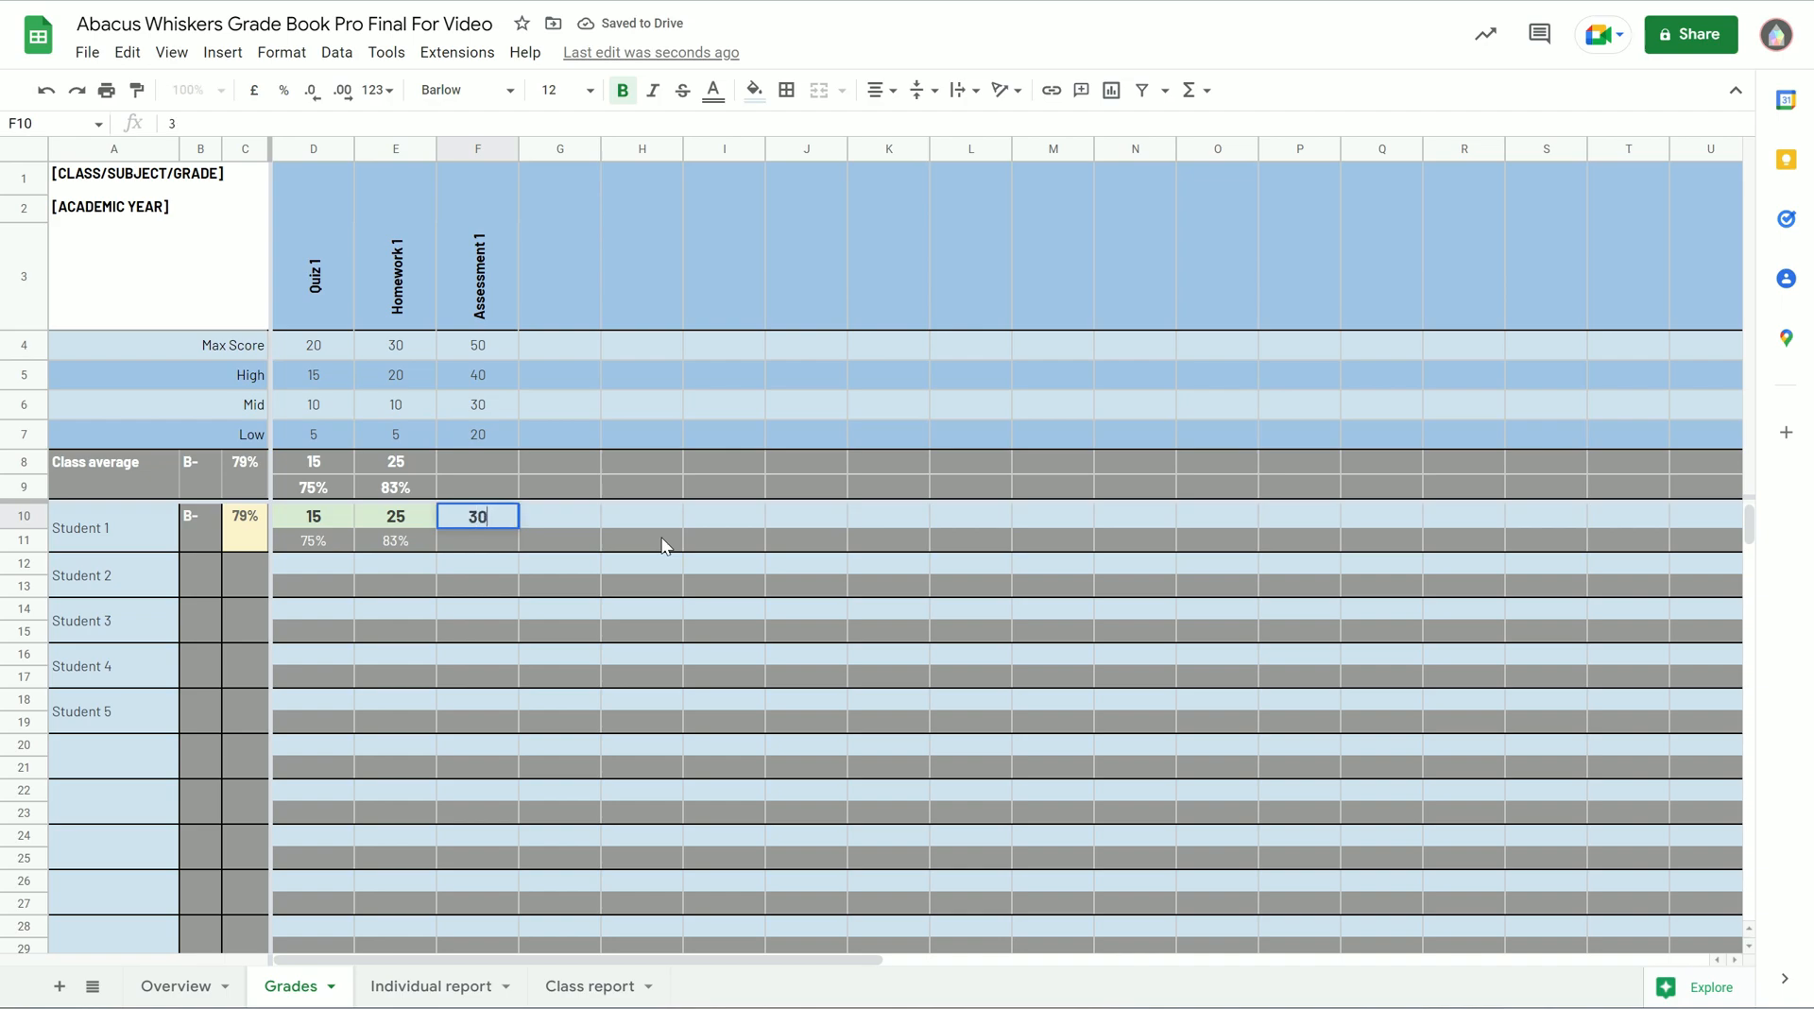
key("BackSpace")
key("BackSpace")
type("29")
key("Return")
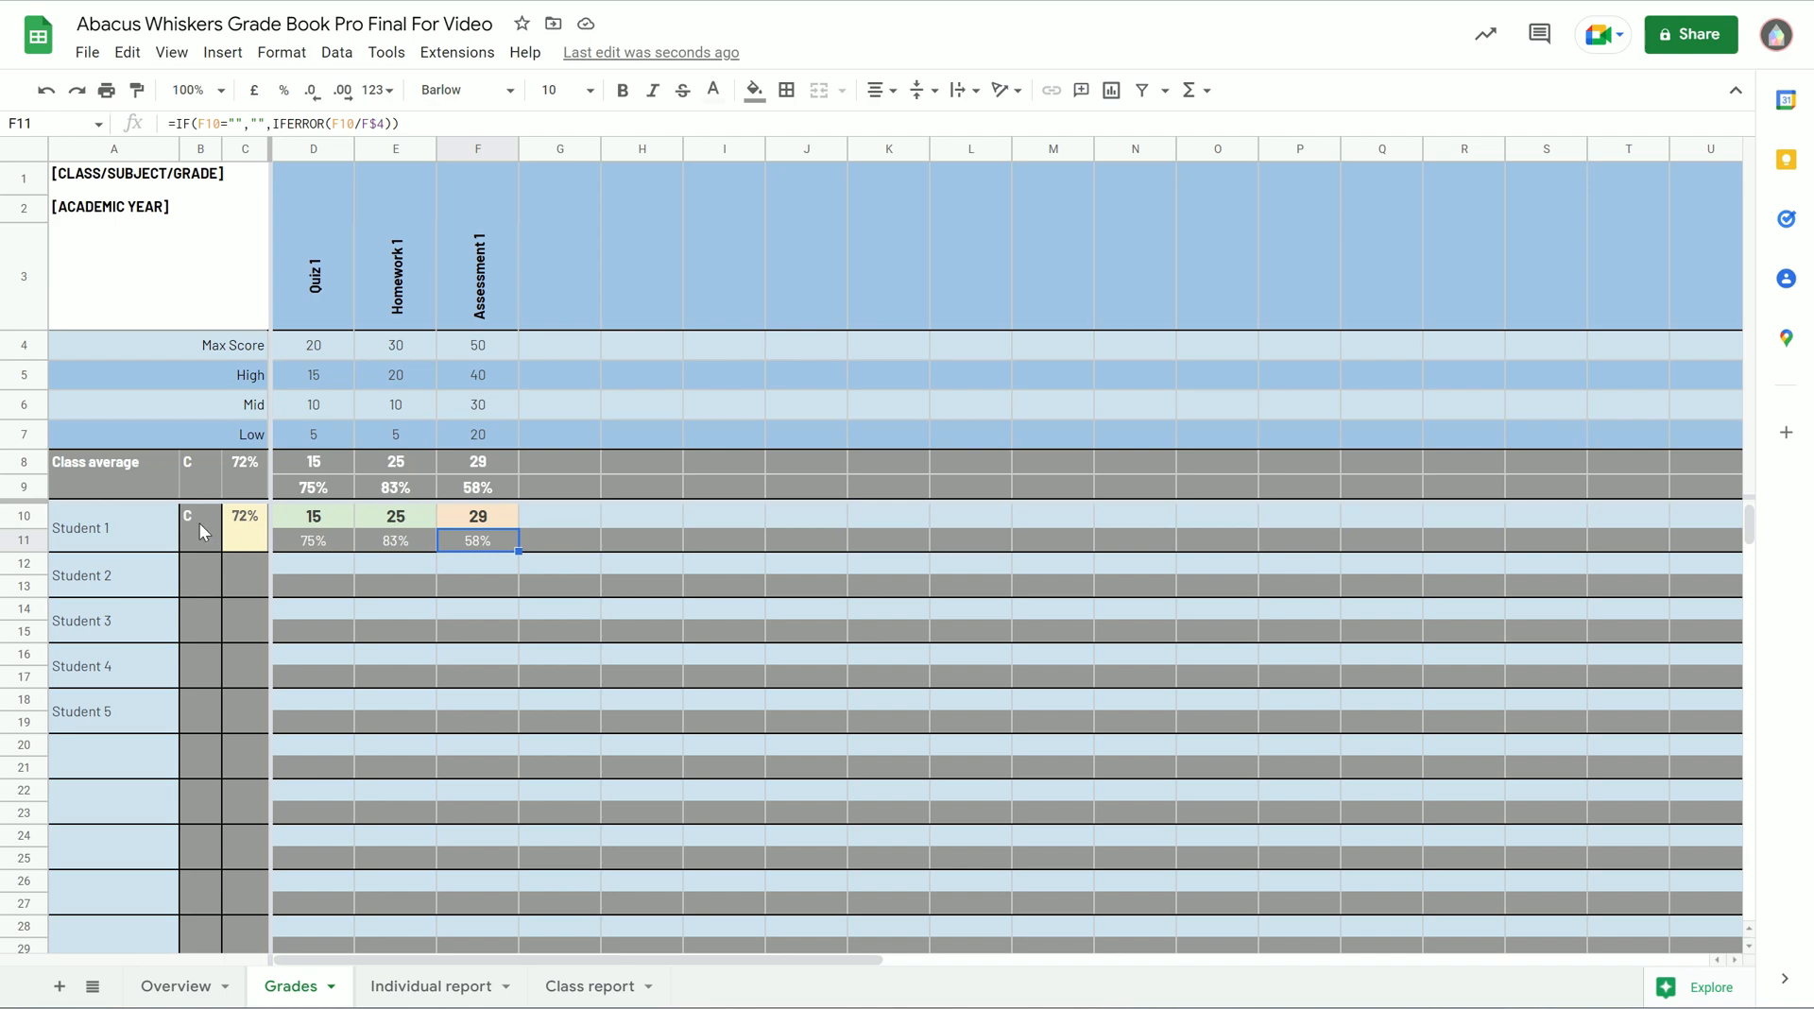
Compare the Grading System ranges on the Overview sheet with Student 1's grade on the Grades sheet
left_click(189, 985)
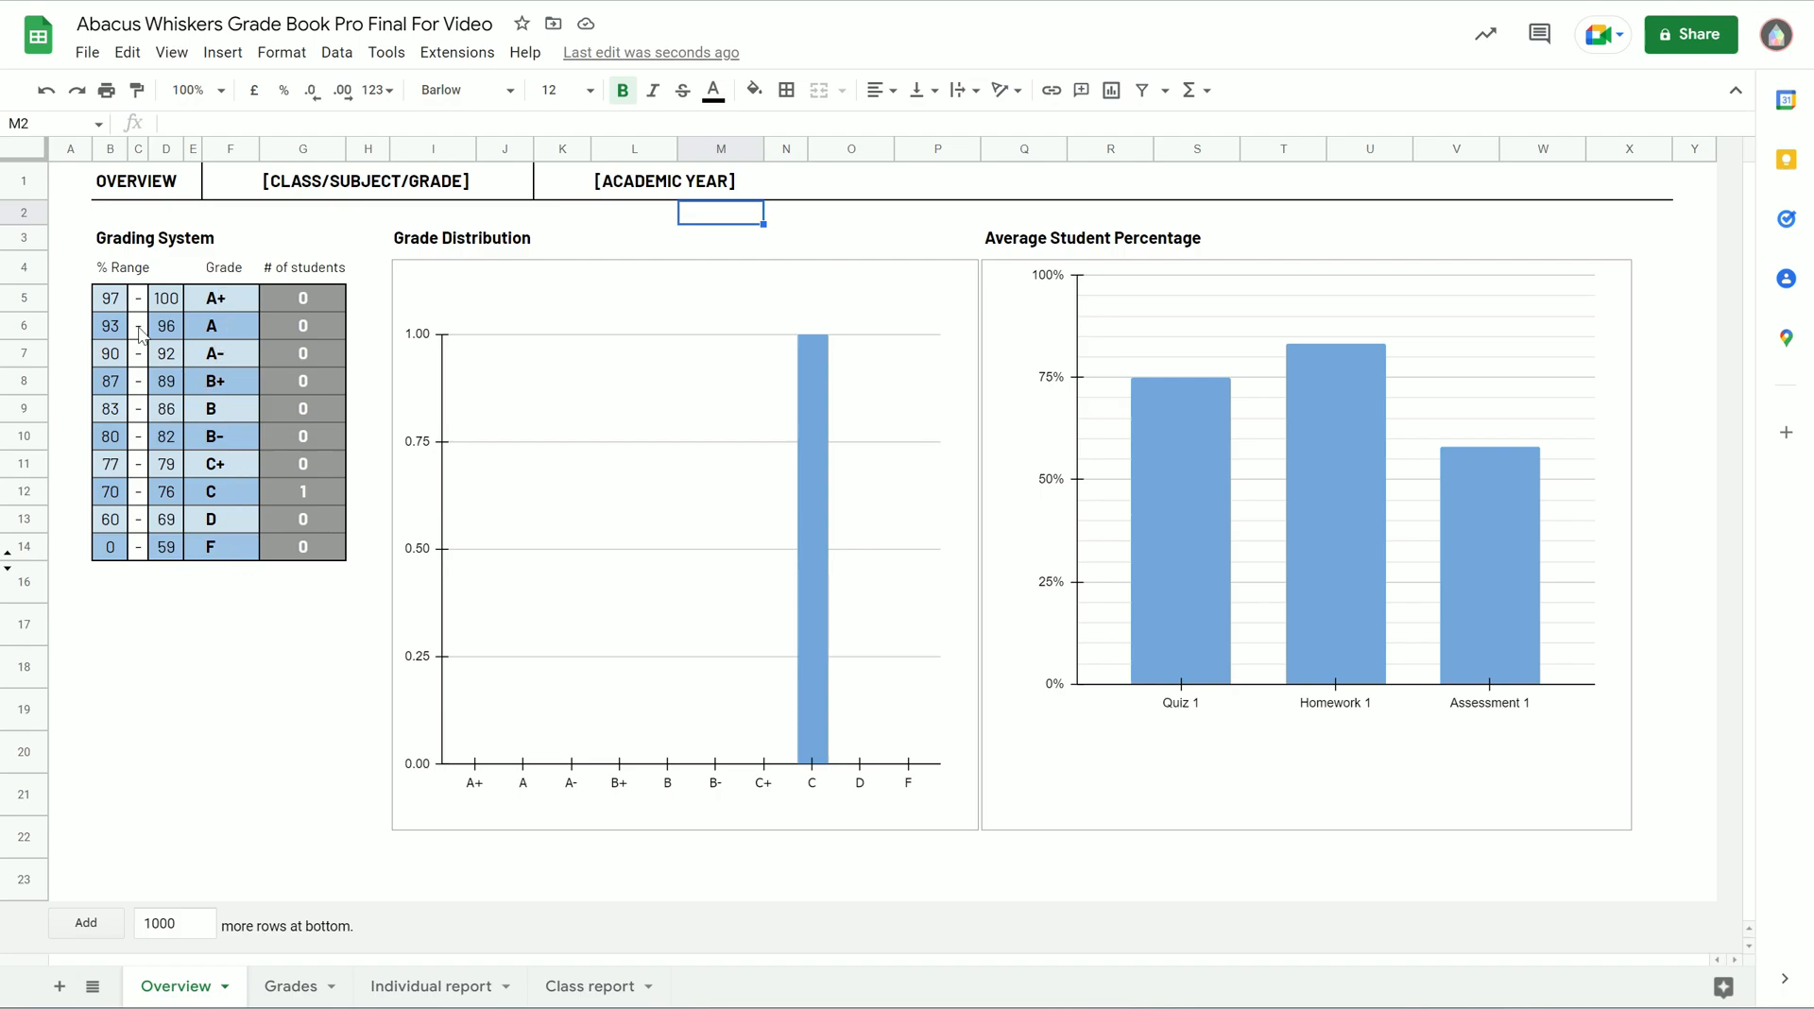
left_click(319, 982)
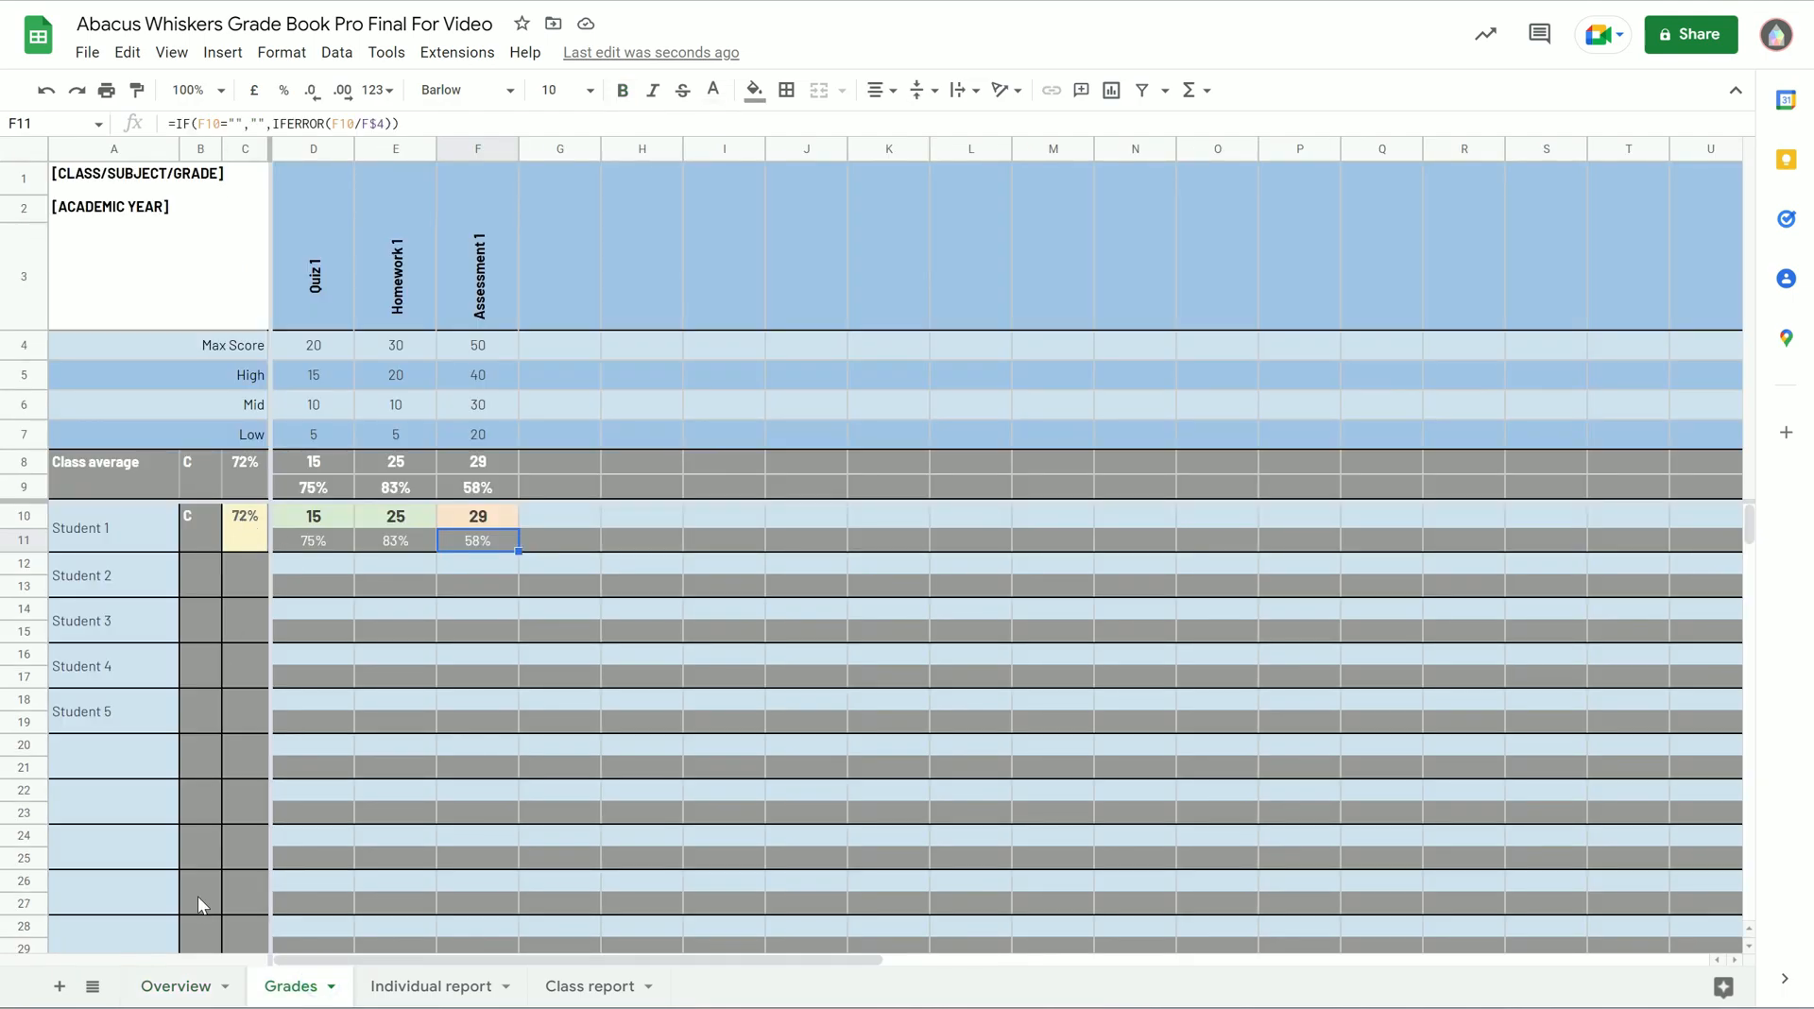
left_click(193, 988)
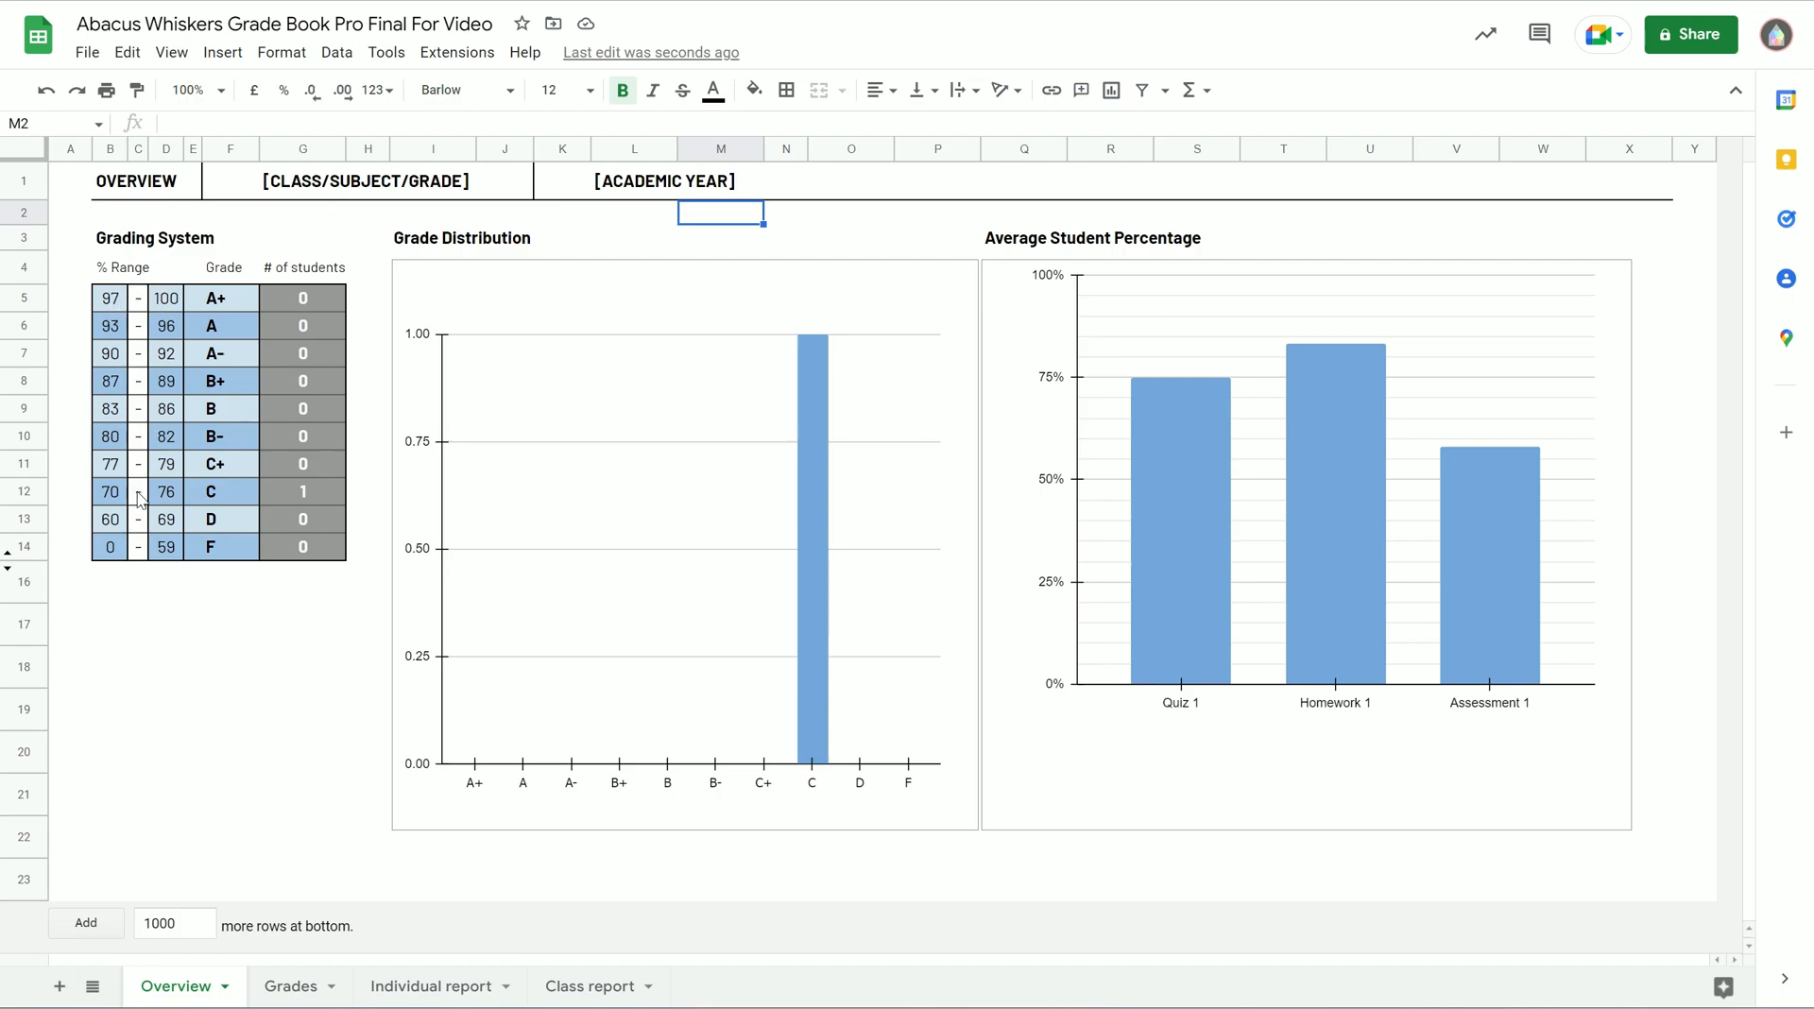
left_click(288, 984)
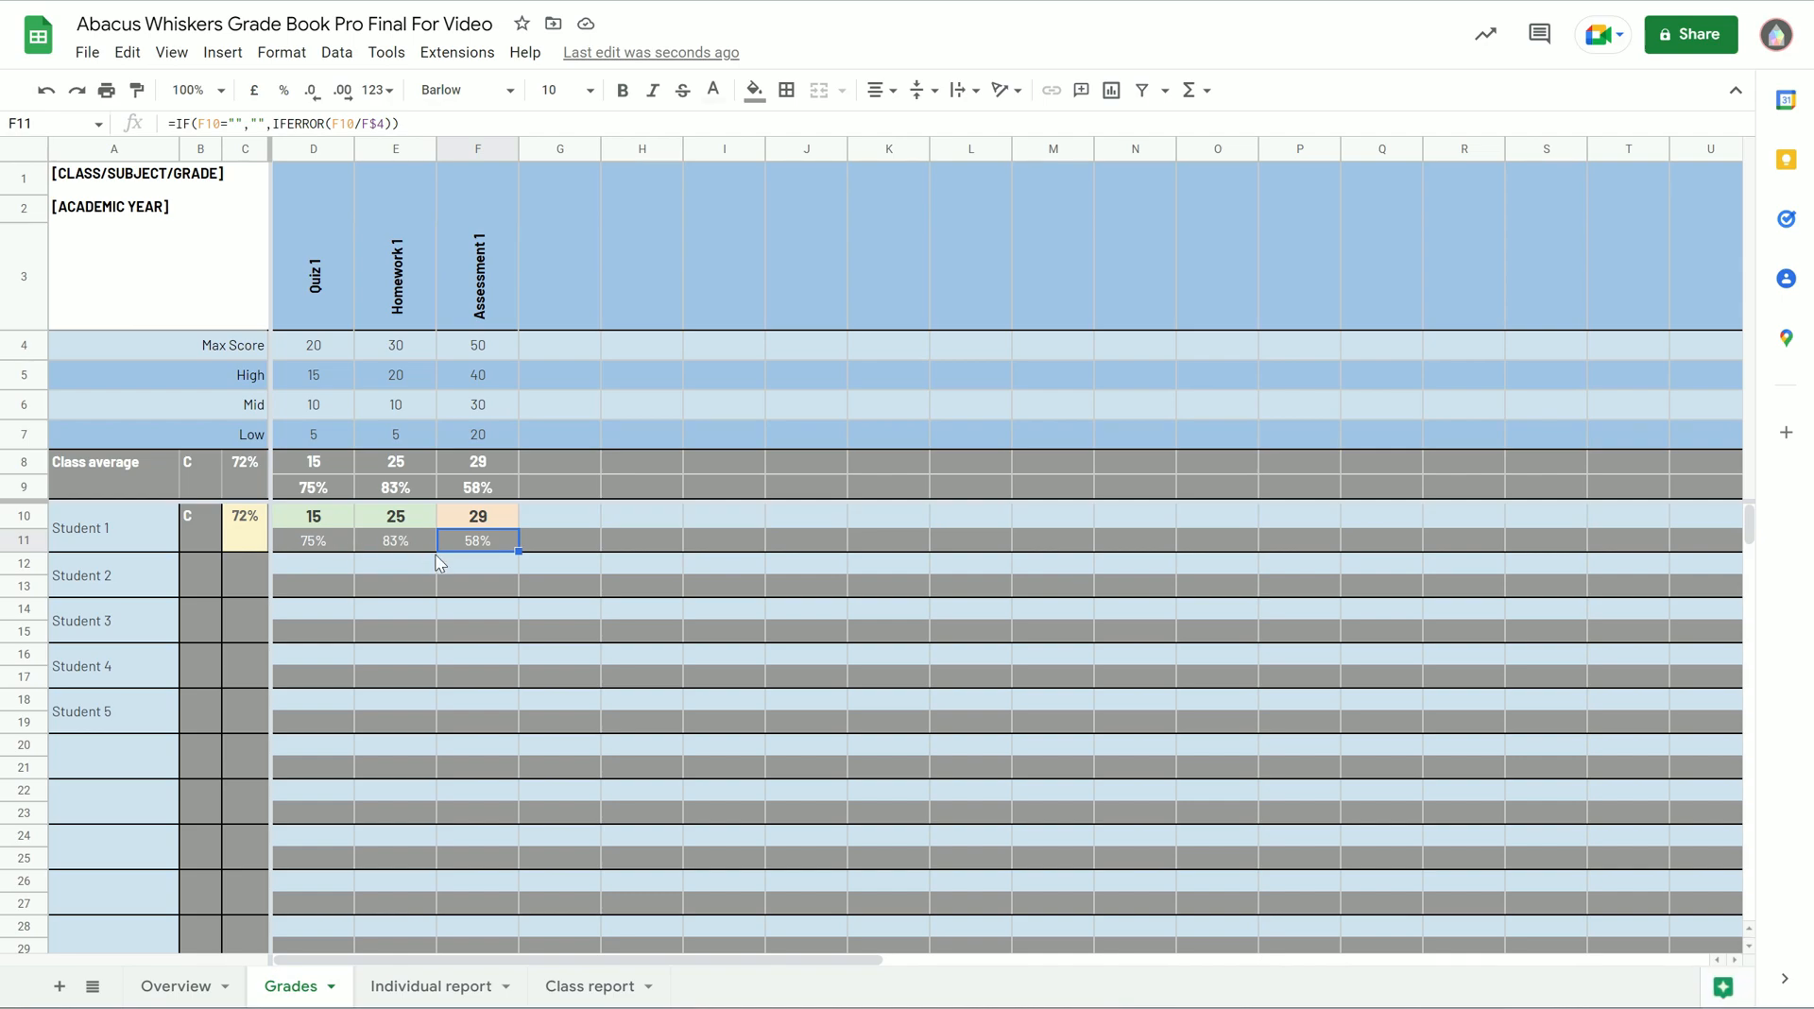
Enter Student 2's scores in row 12: 10 for Quiz 1, 25 for Homework 1 and 50 for Assessment 1
left_click(302, 565)
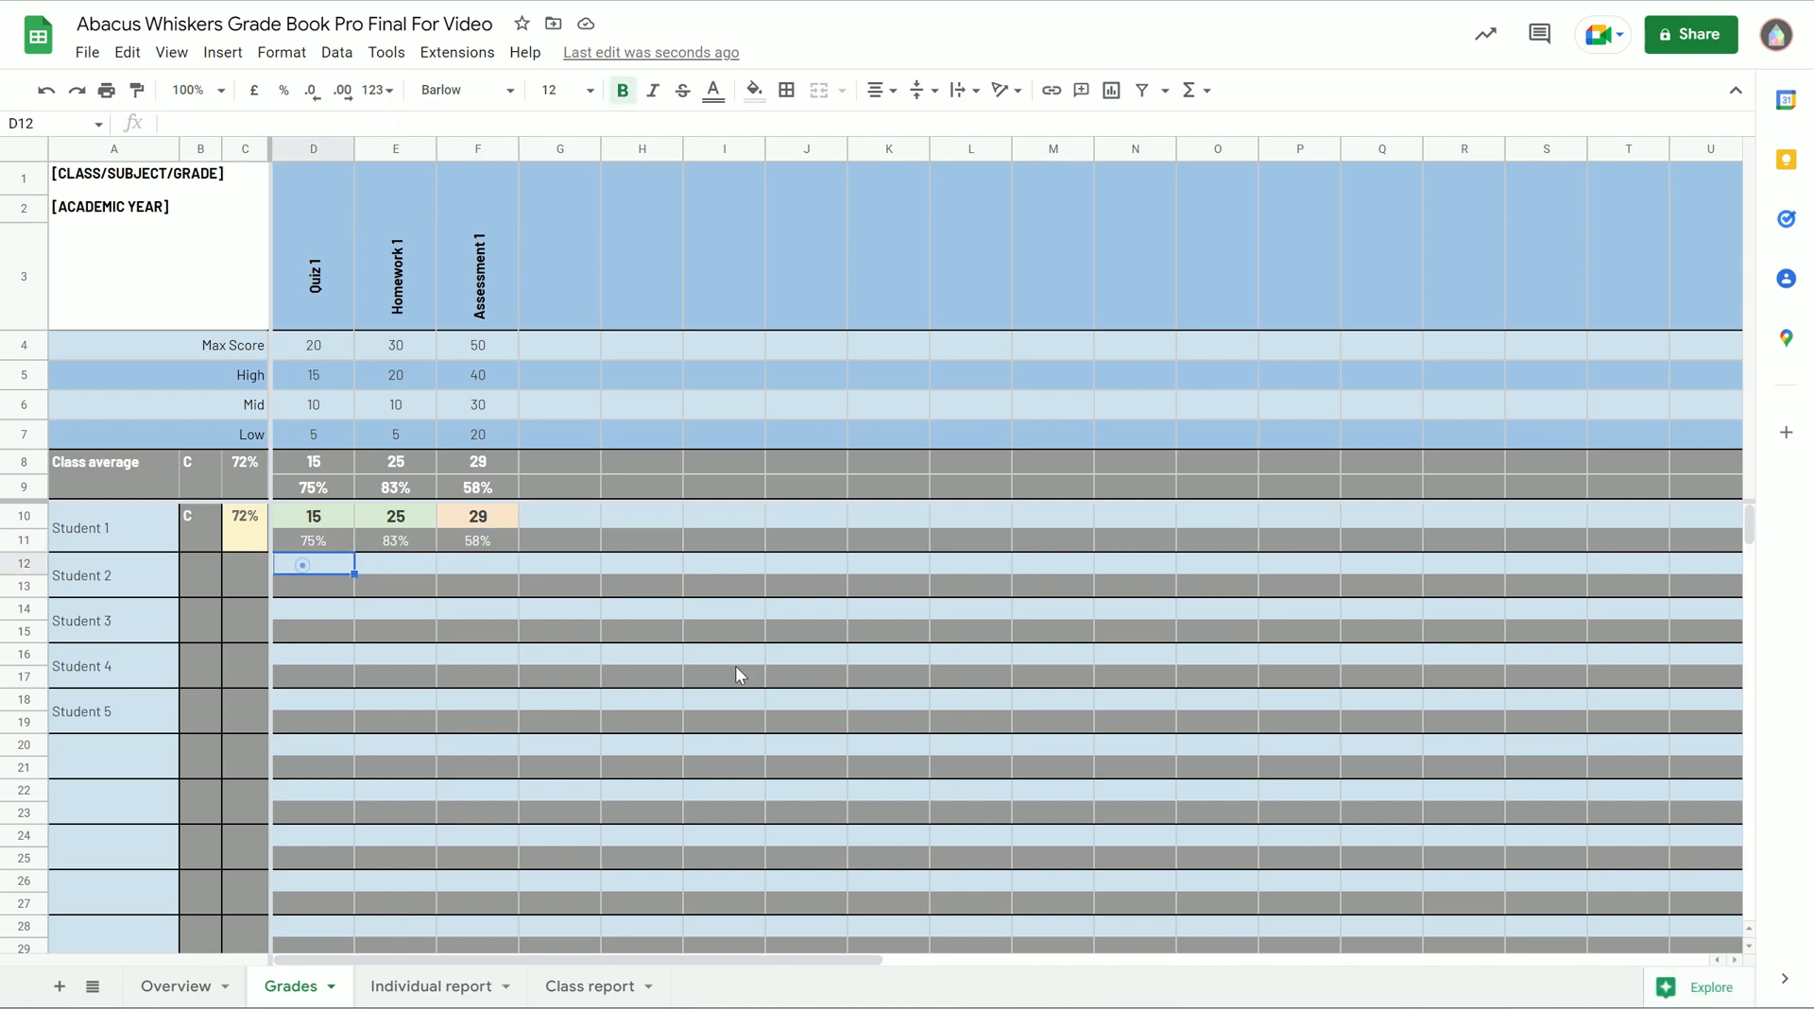
type("10")
key("Return")
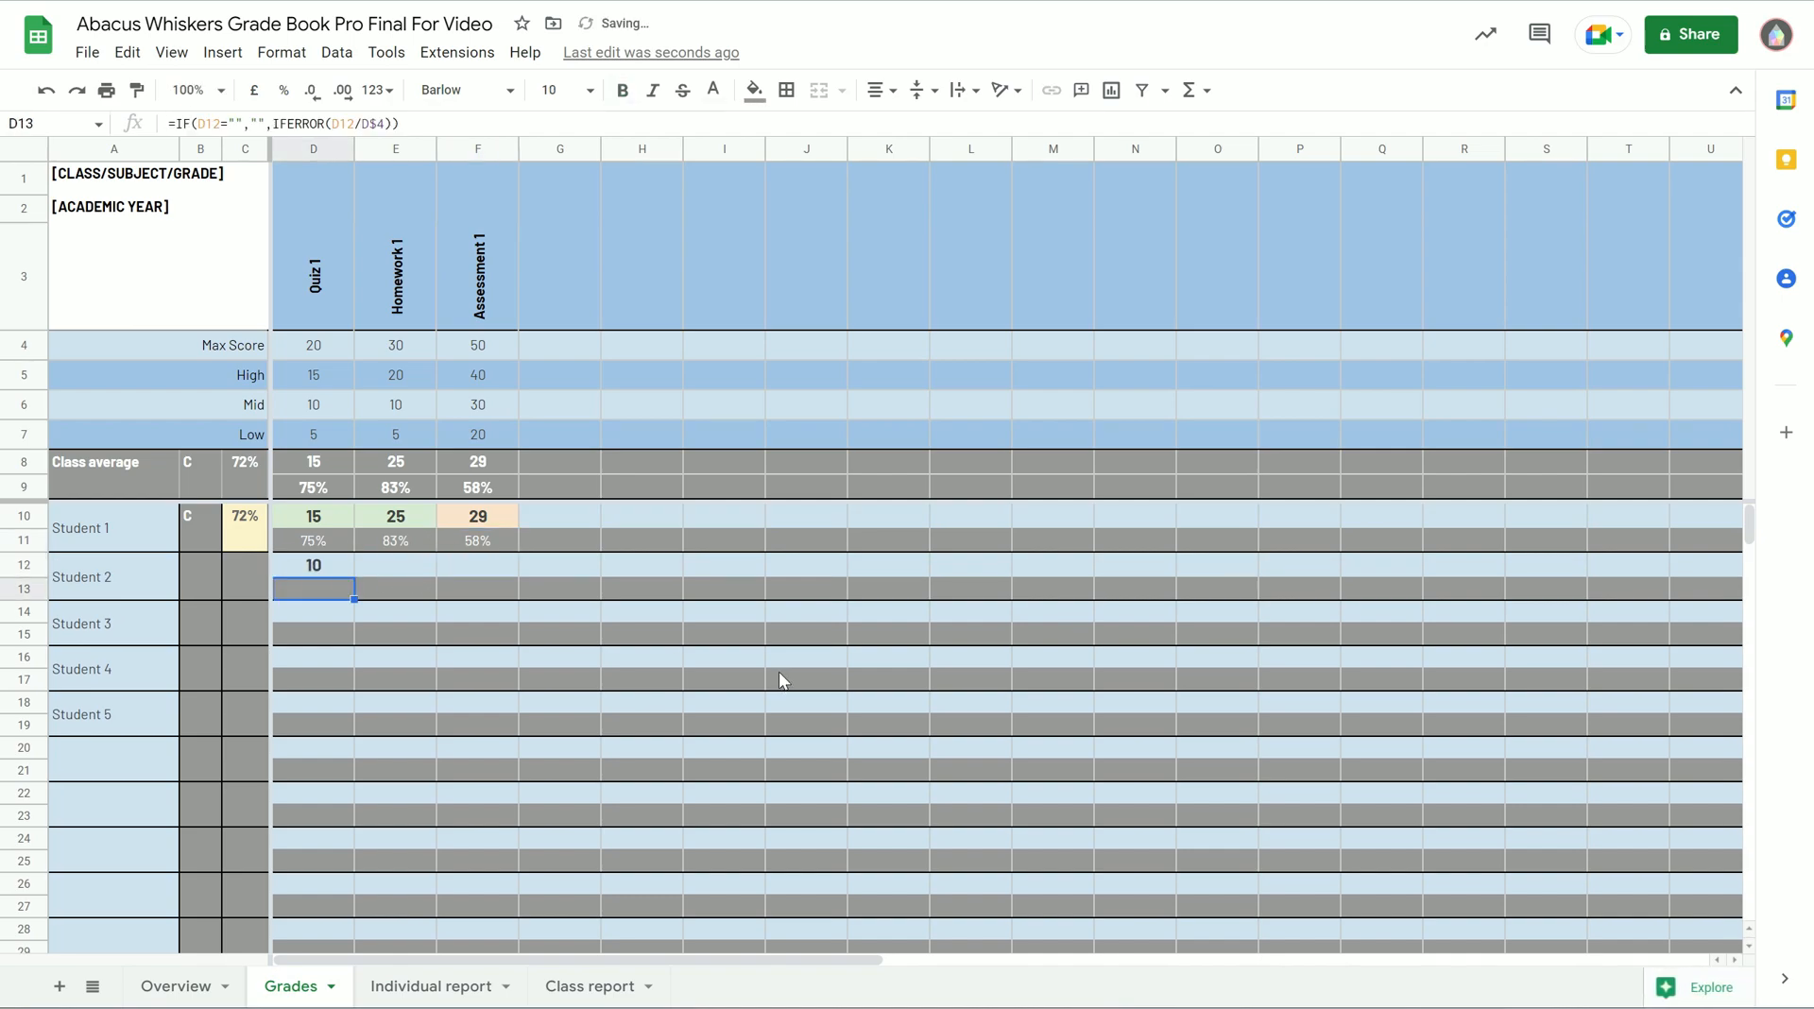
key("Tab")
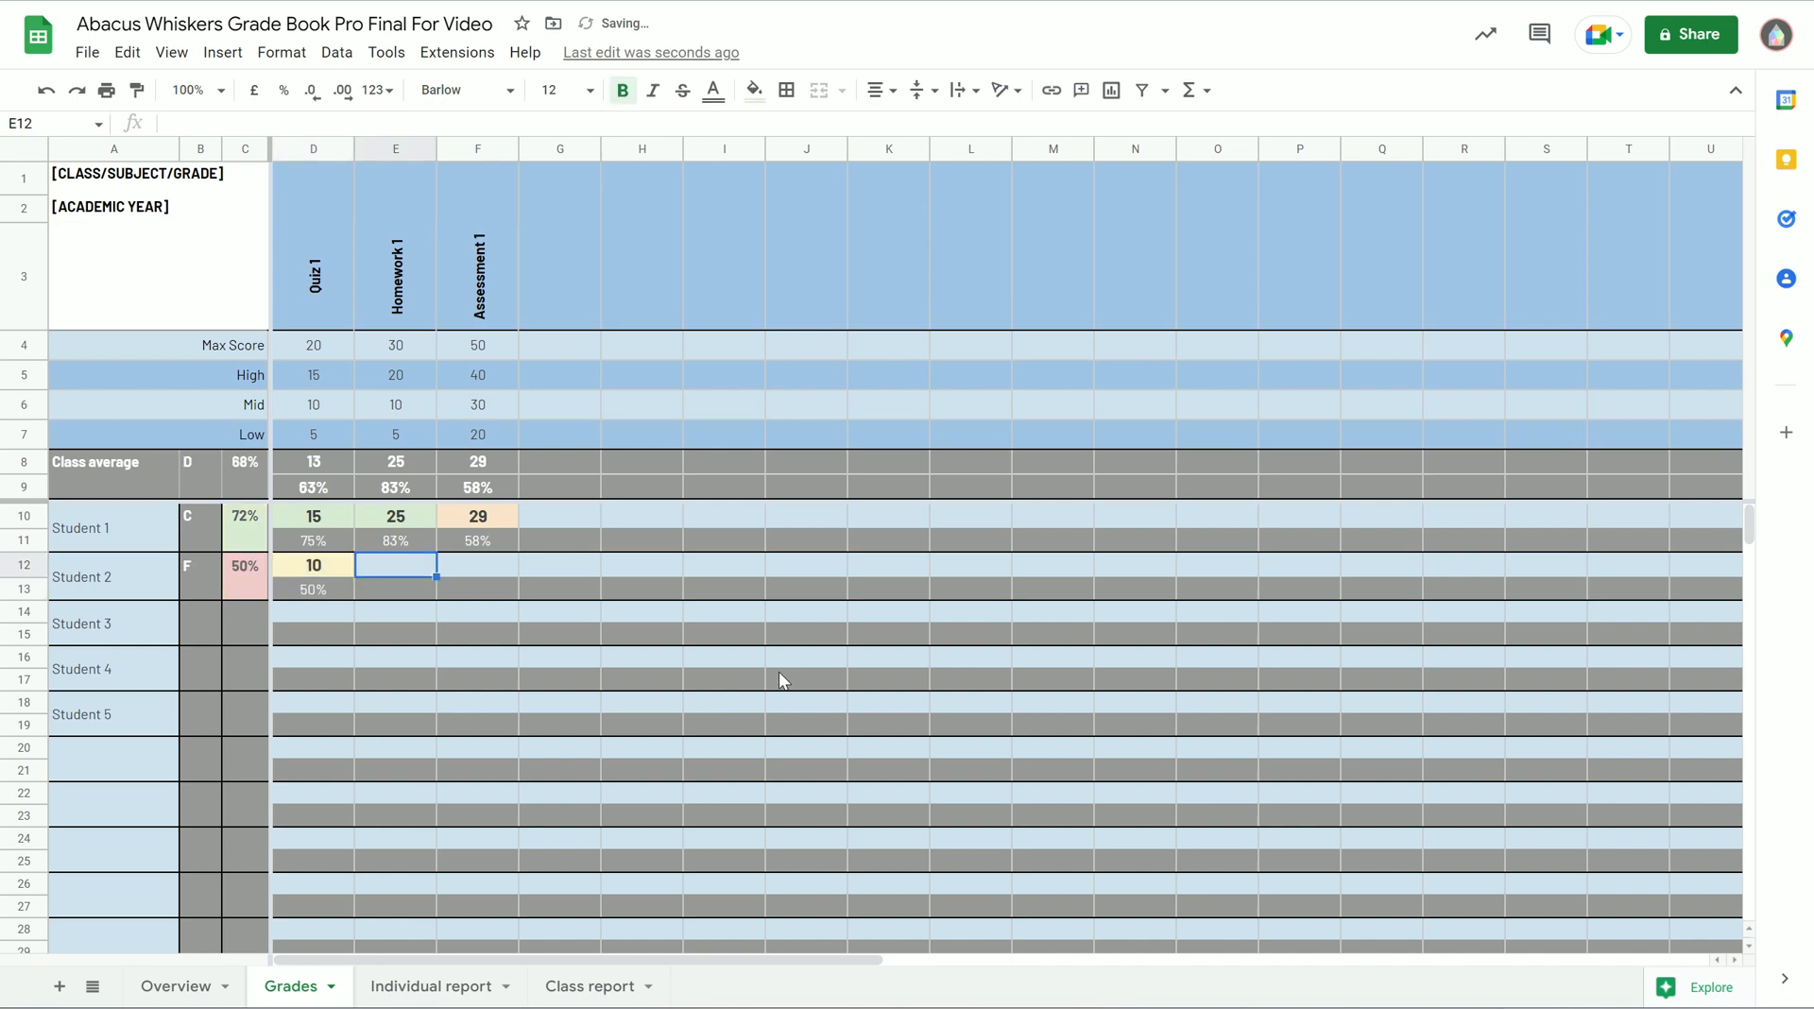
type("25")
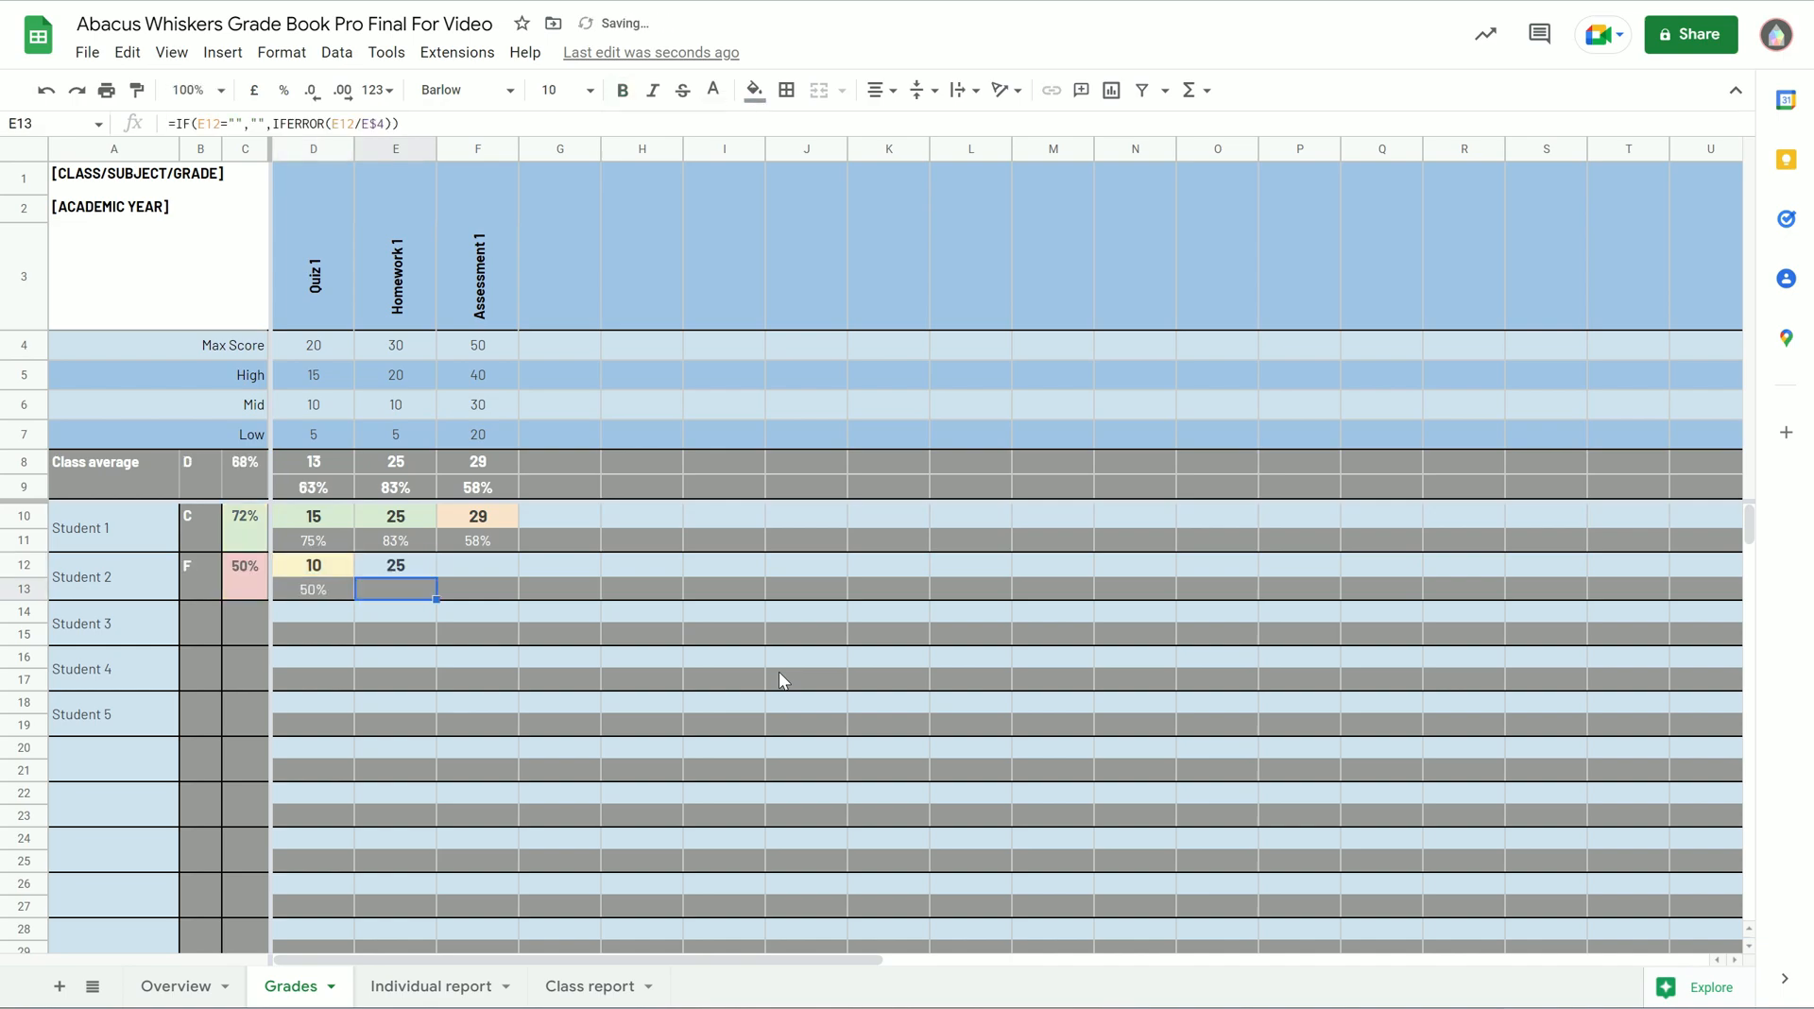
key("Tab")
type("50")
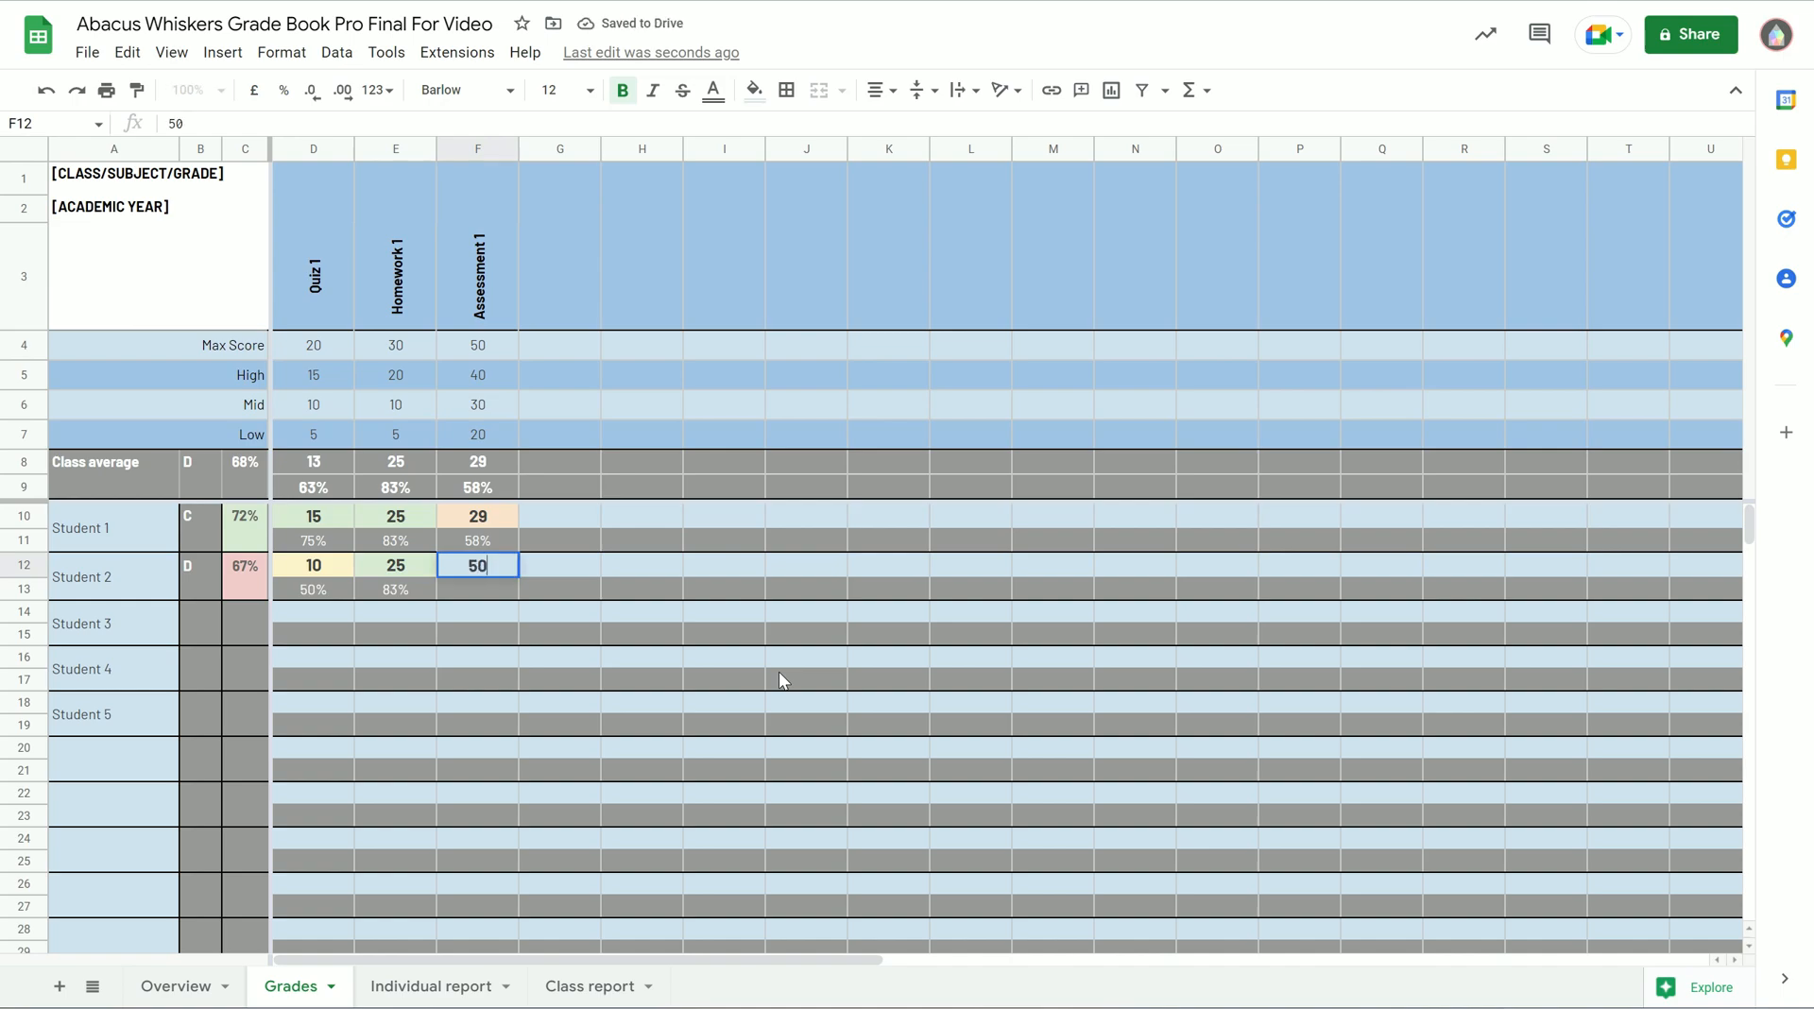
key("Return")
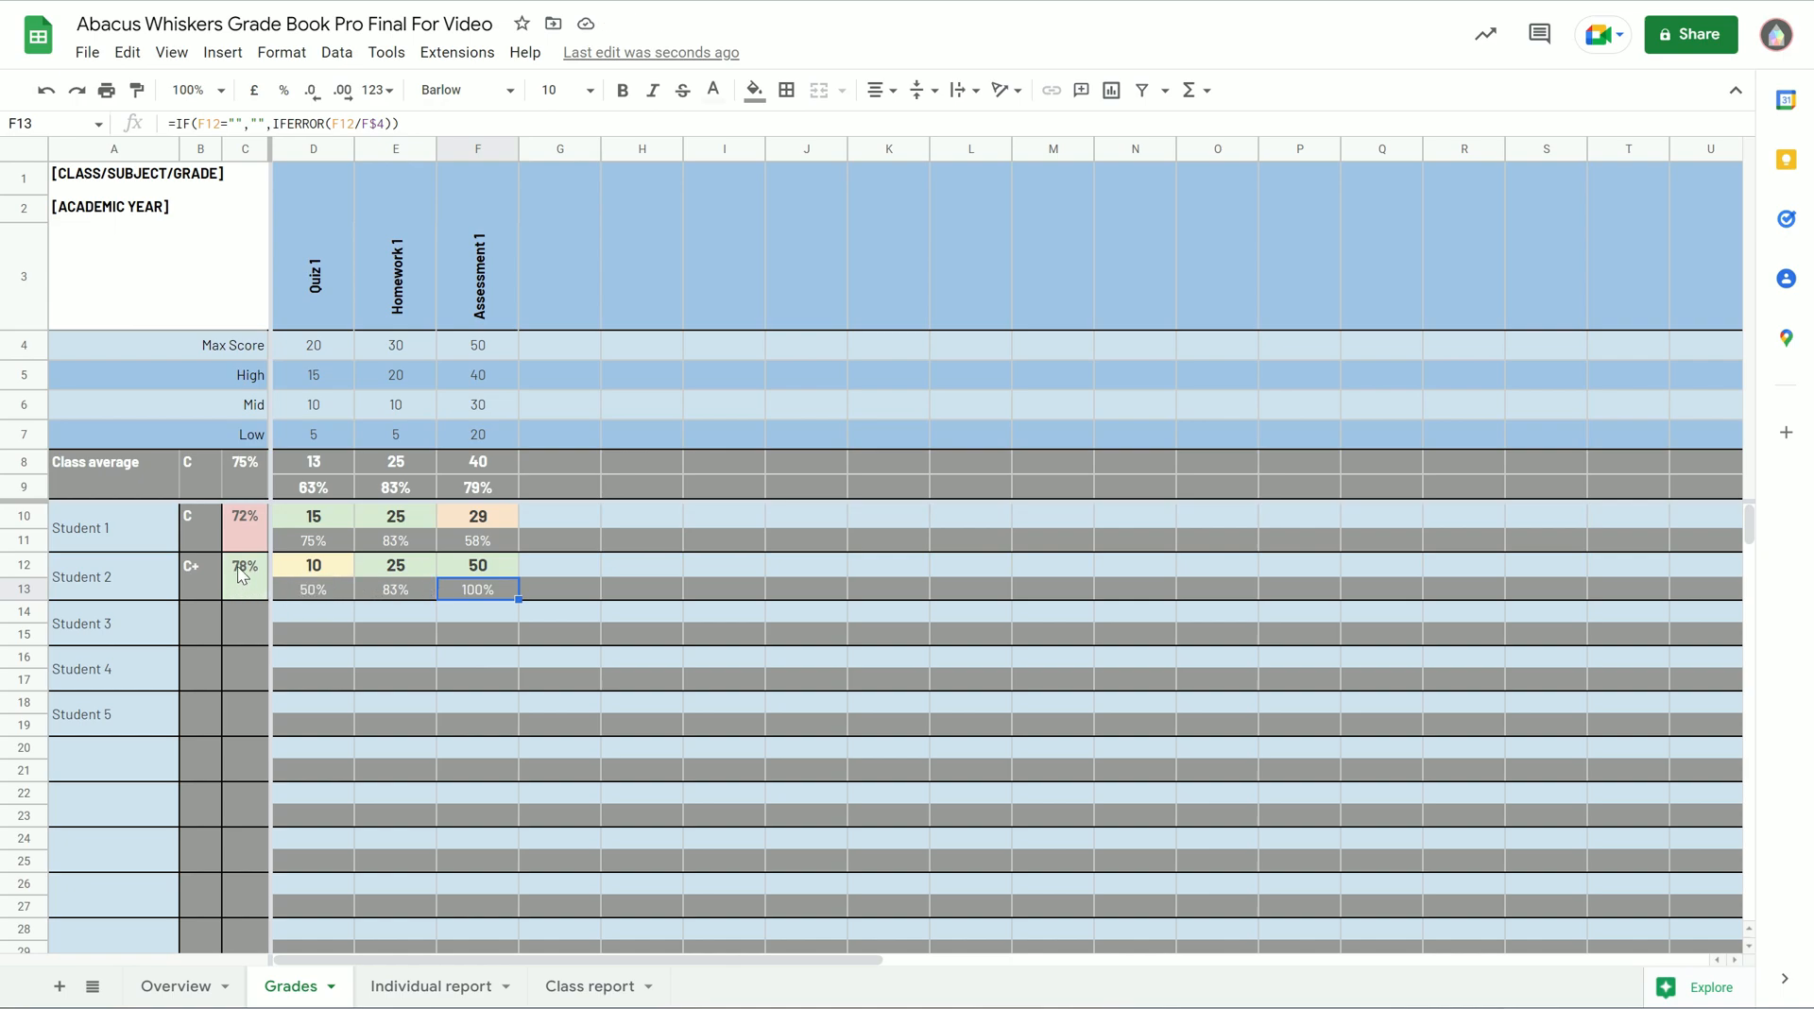
Enter Student 3's scores in row 14: 20 for Quiz 1, 30 for Homework 1 and 50 for Assessment 1
left_click(303, 609)
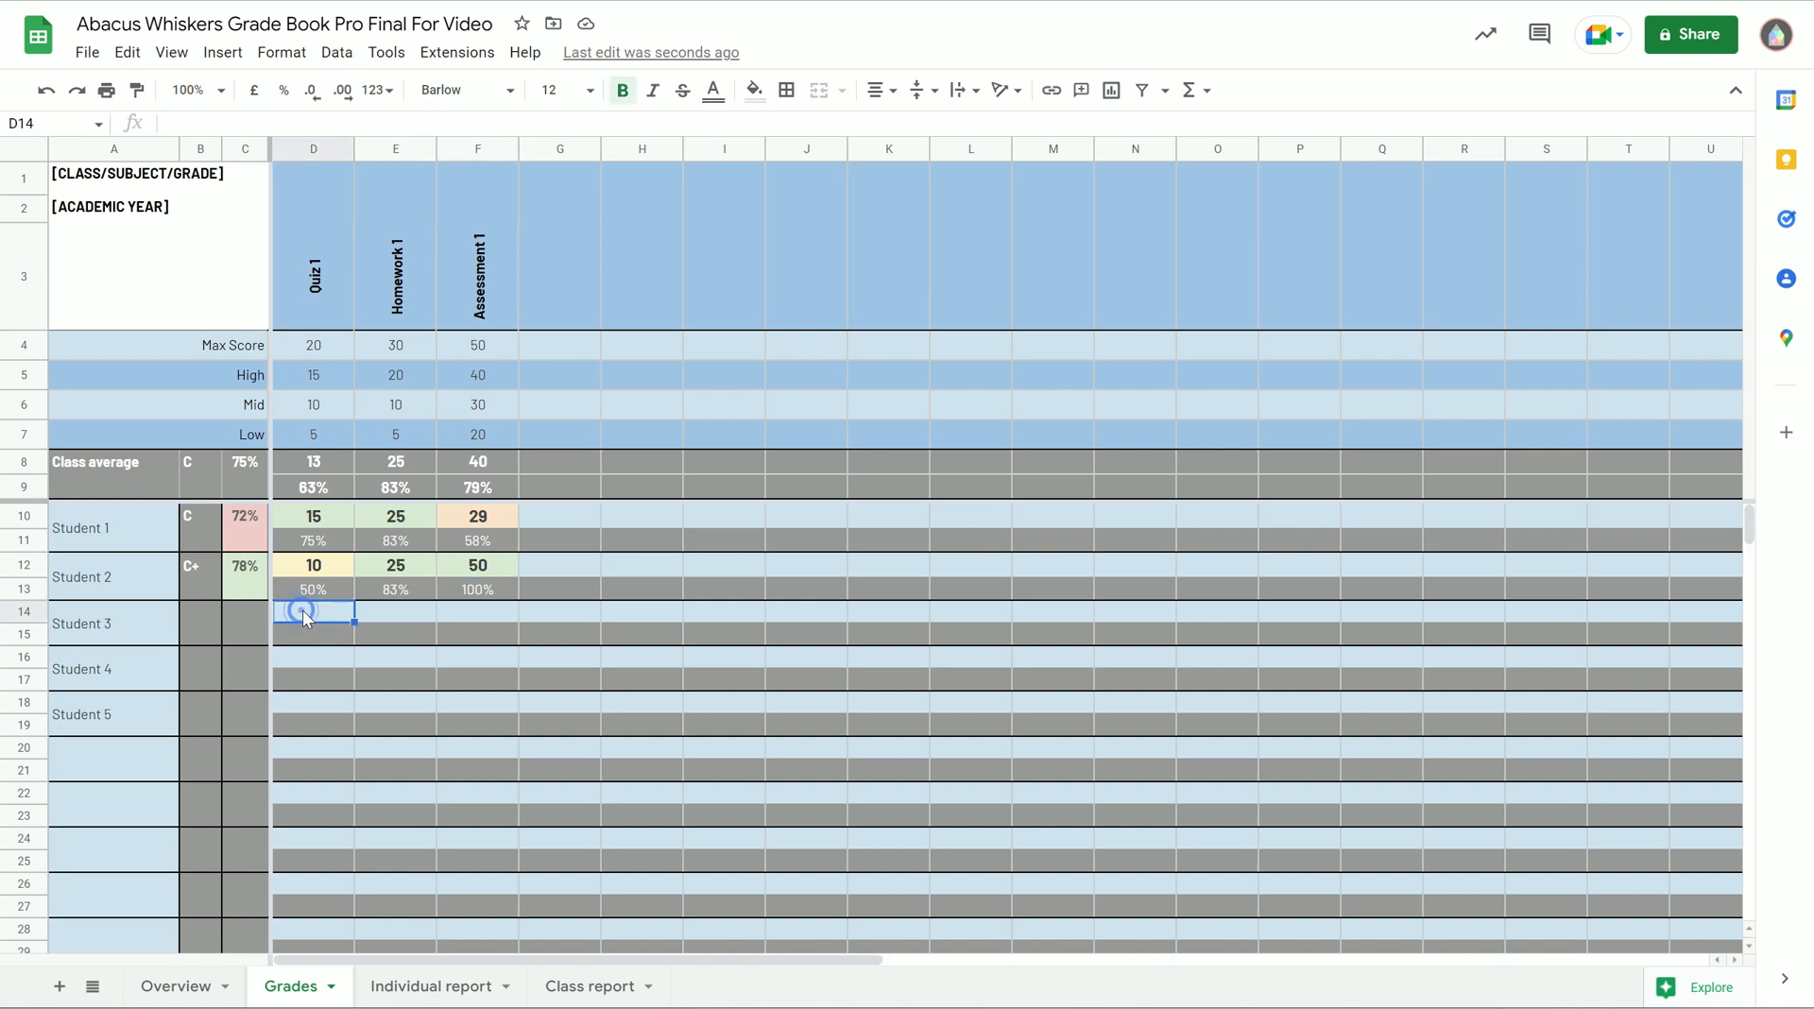
type("20")
key("Return")
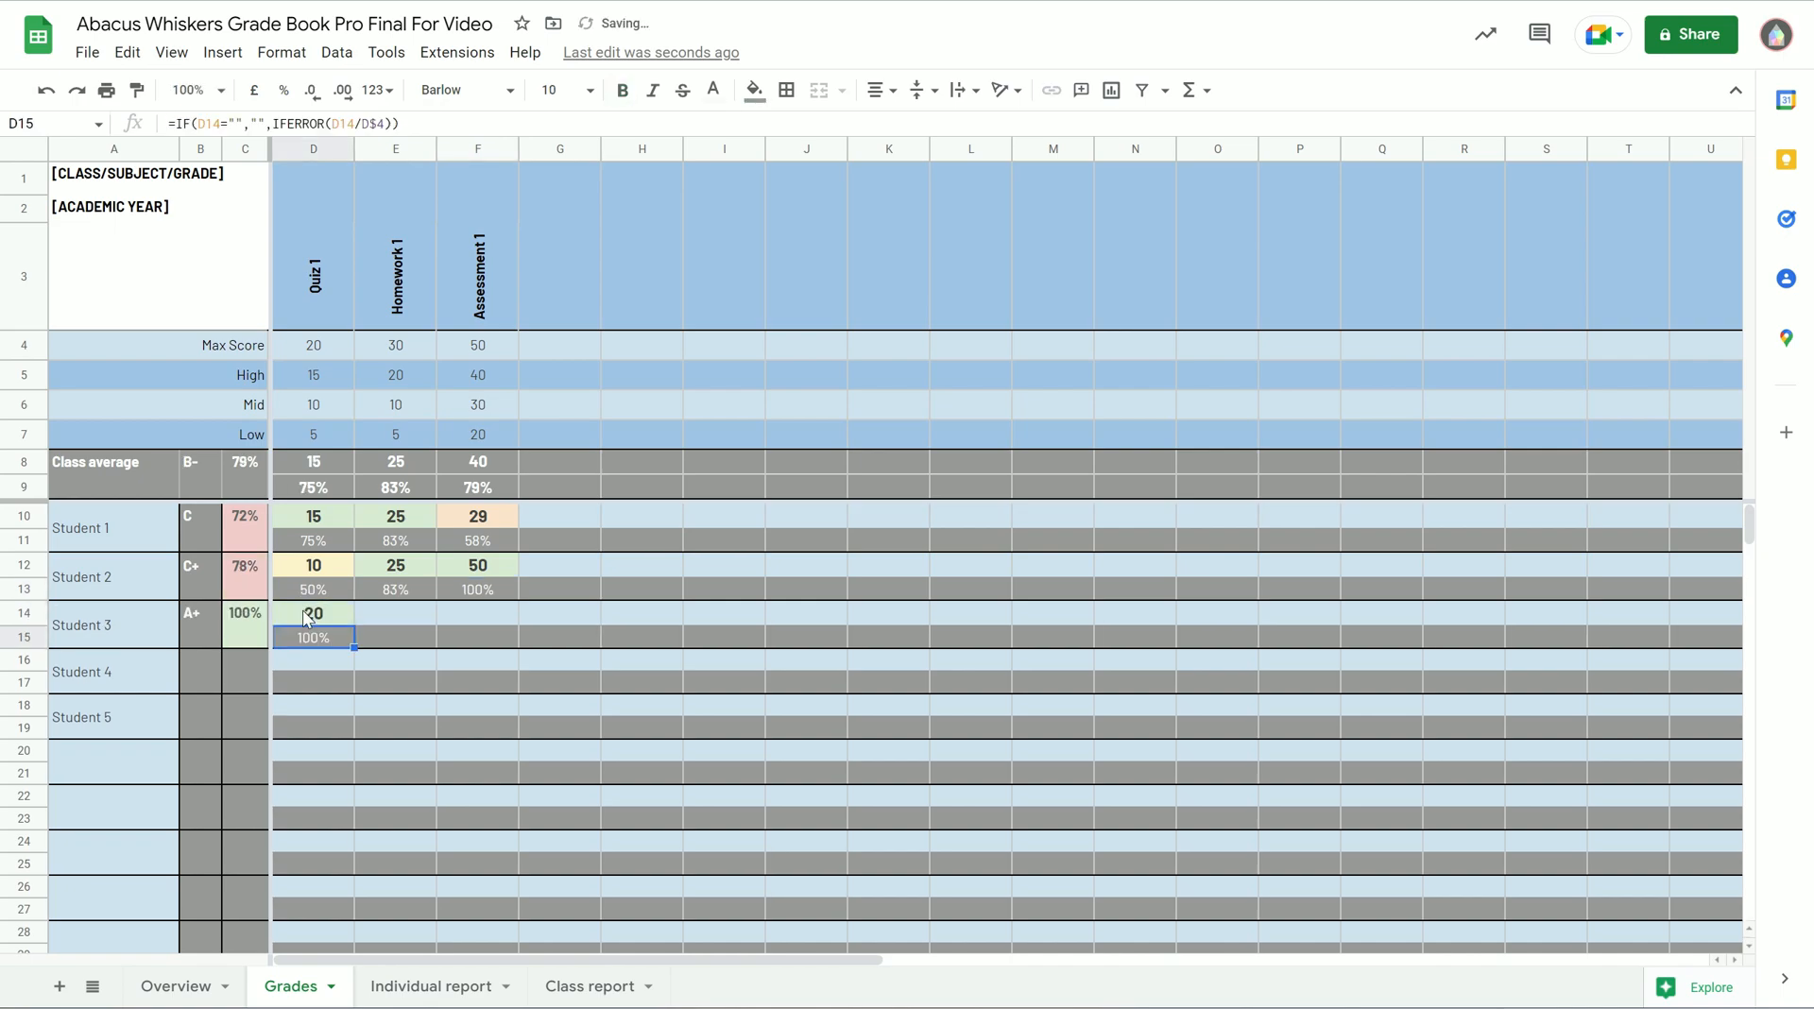
key("Up")
key("Right")
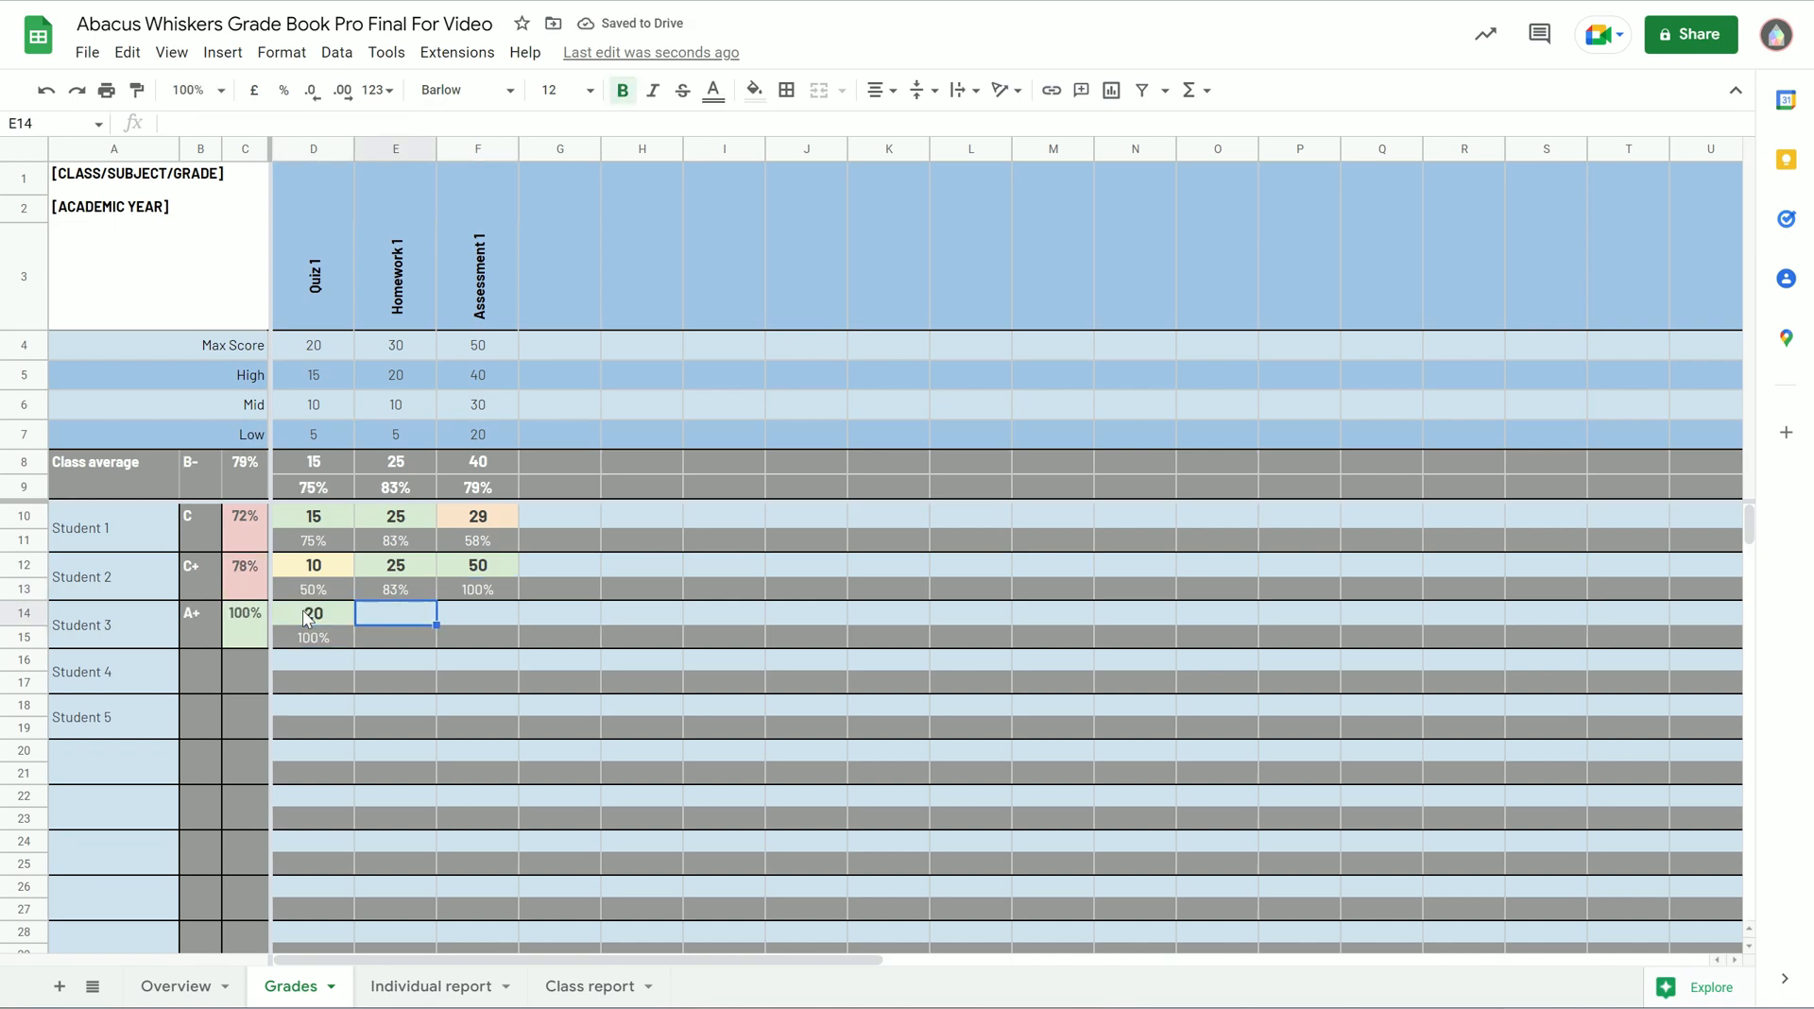
type("30")
key("Tab")
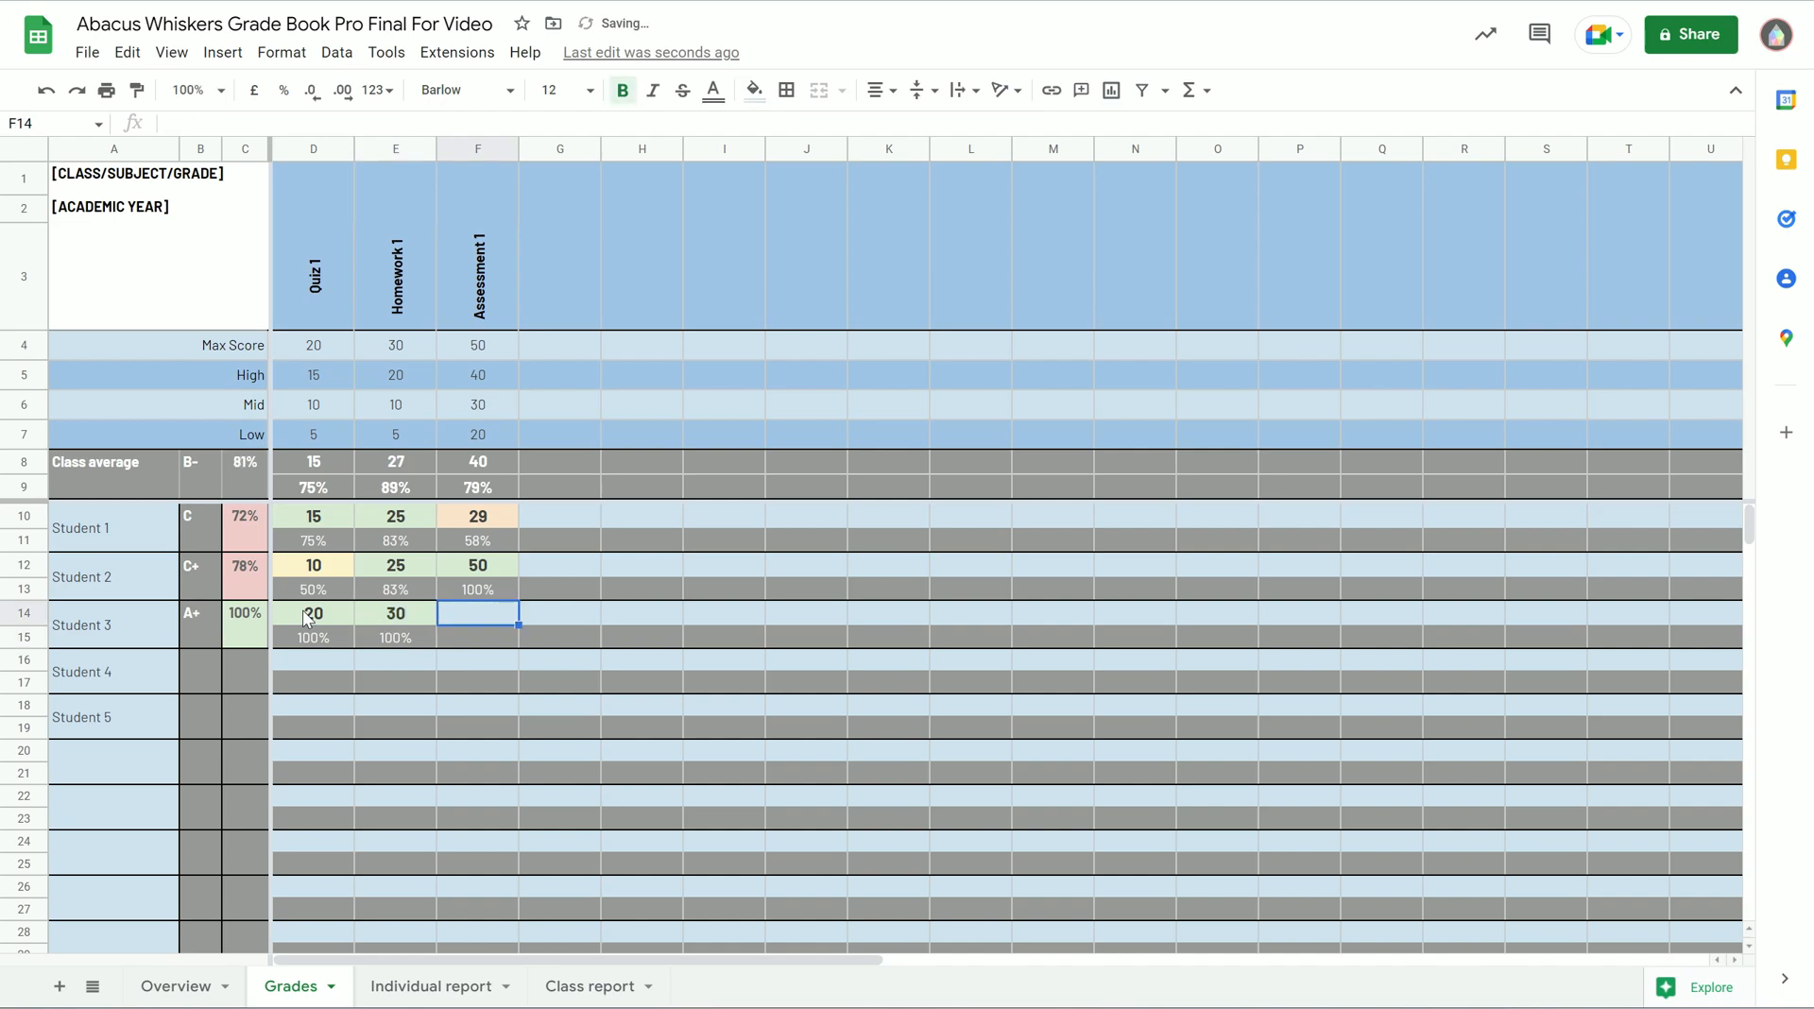
type("50")
key("Return")
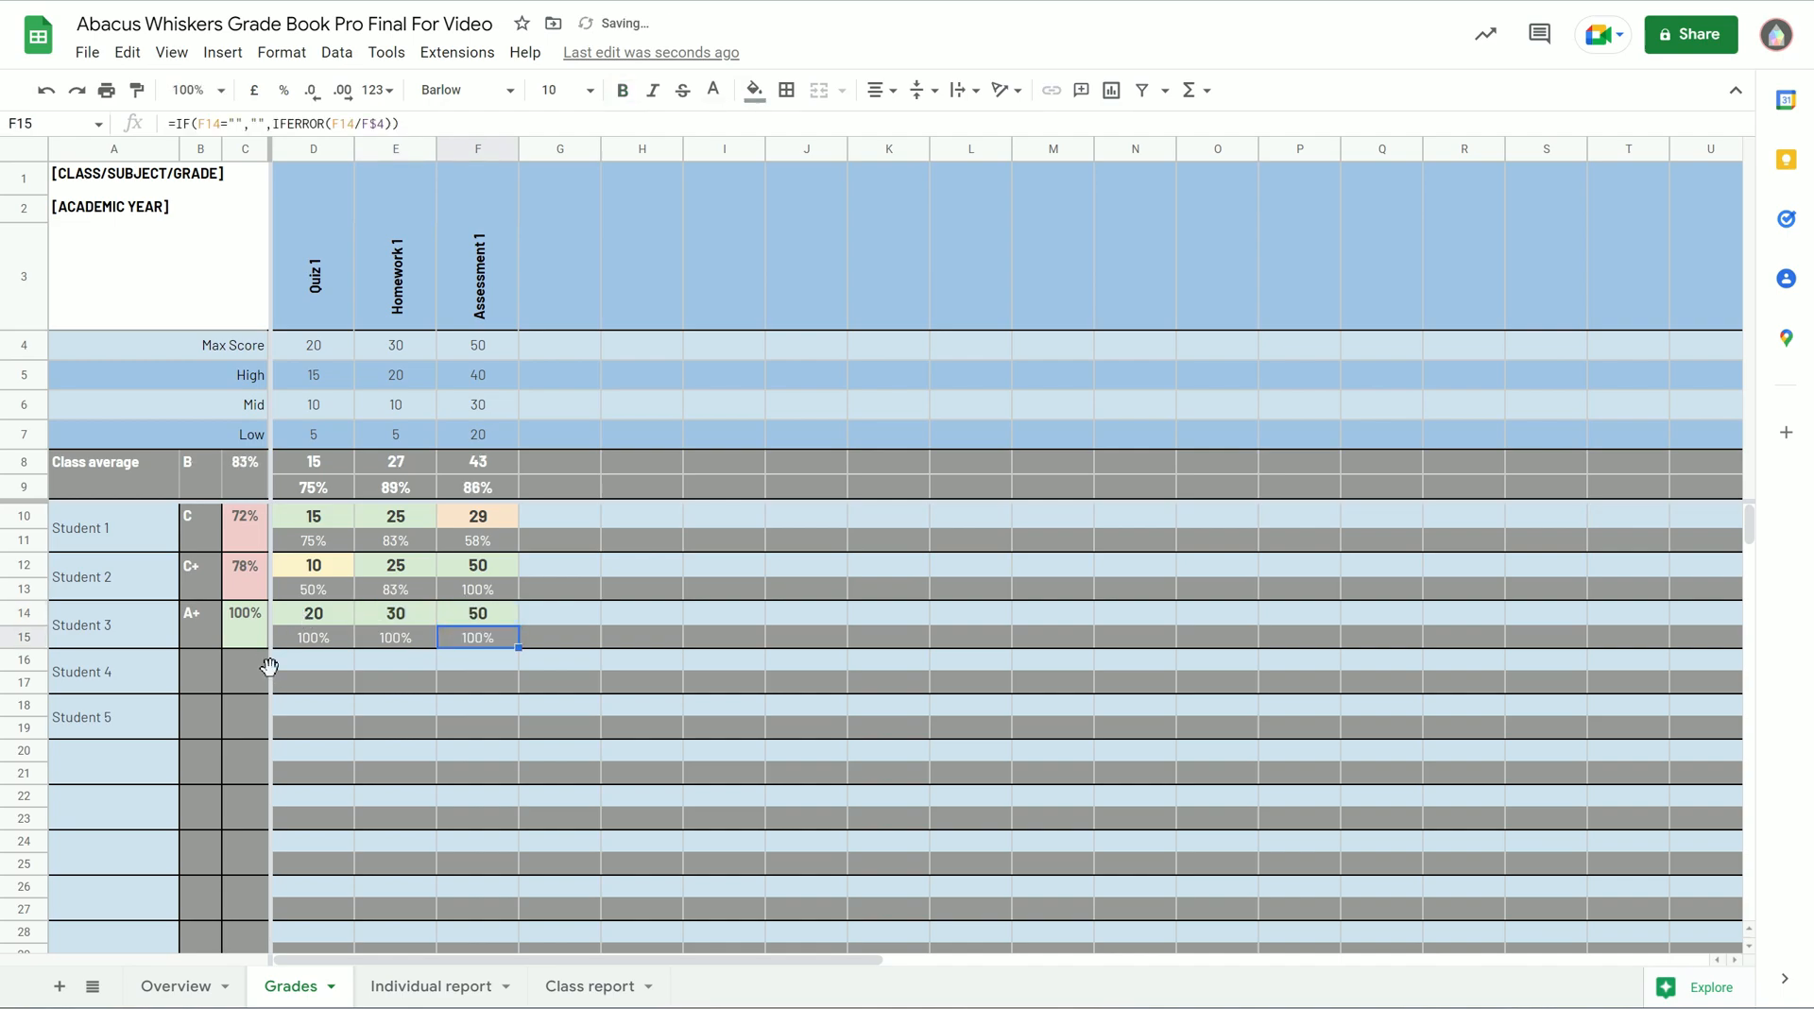
Enter a Quiz 1 score of 14 for Student 4 in D16
left_click(325, 665)
type("15")
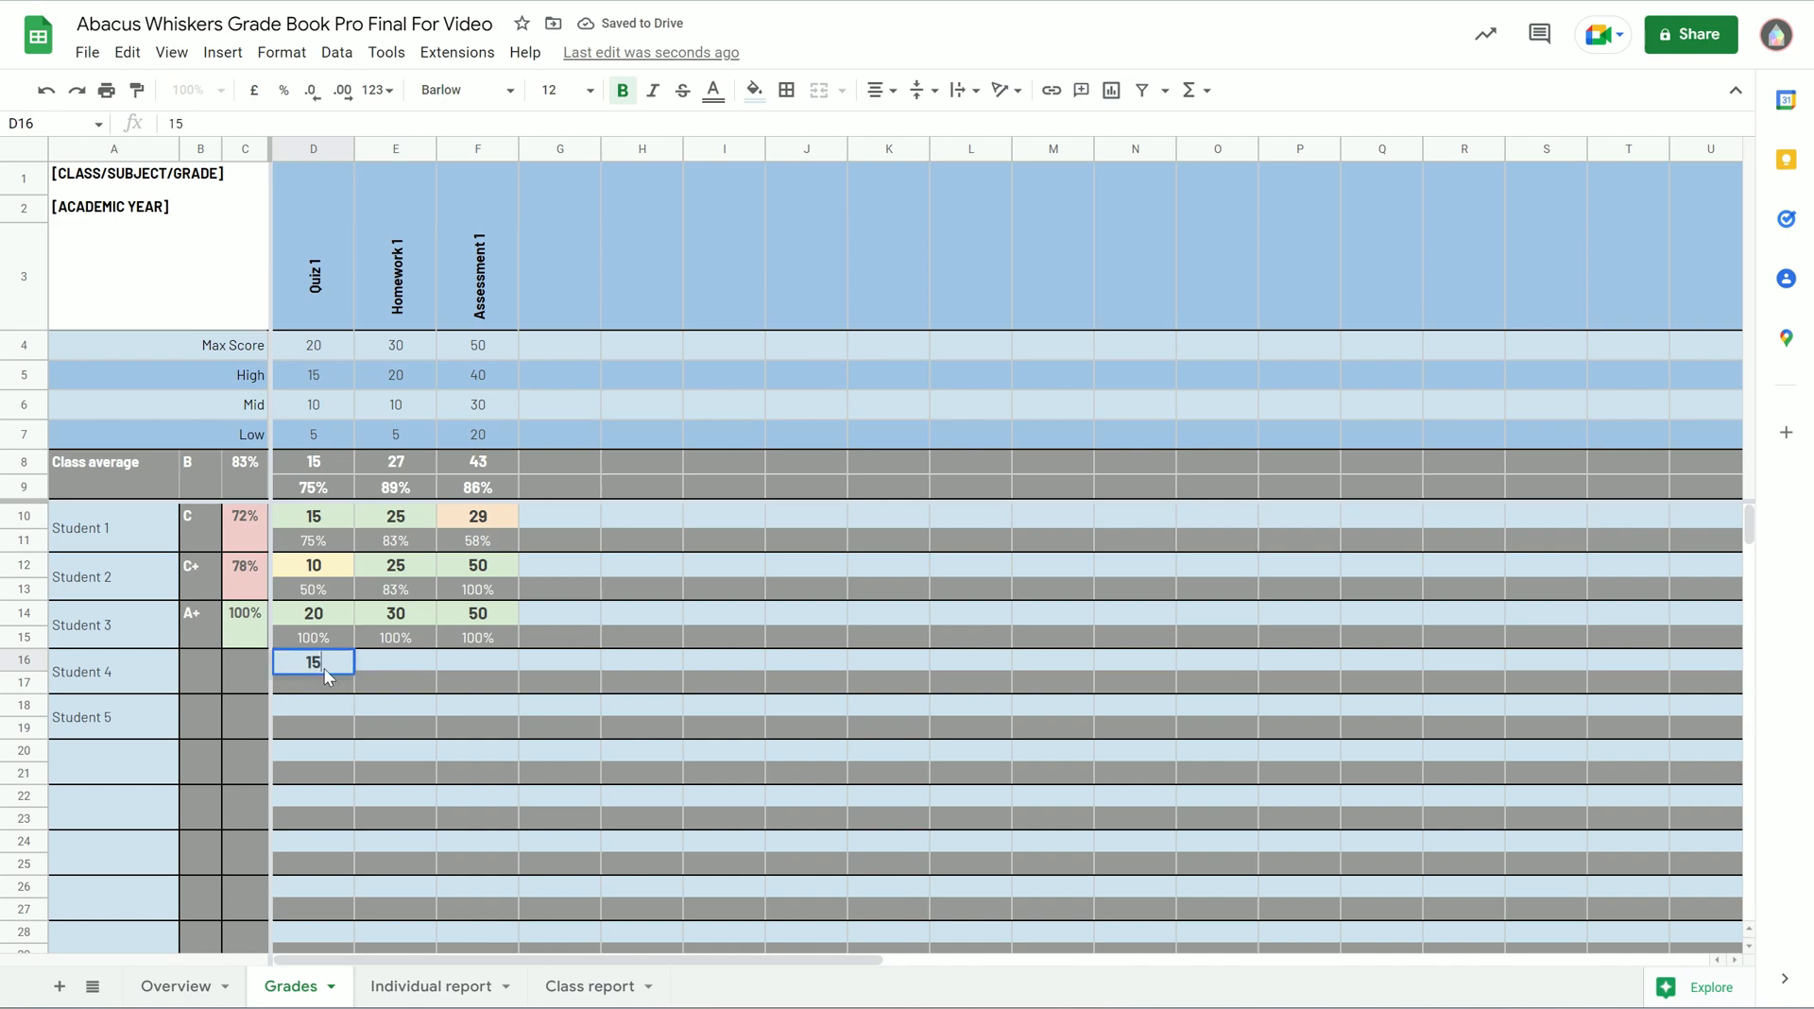
key("Return")
left_click(325, 669)
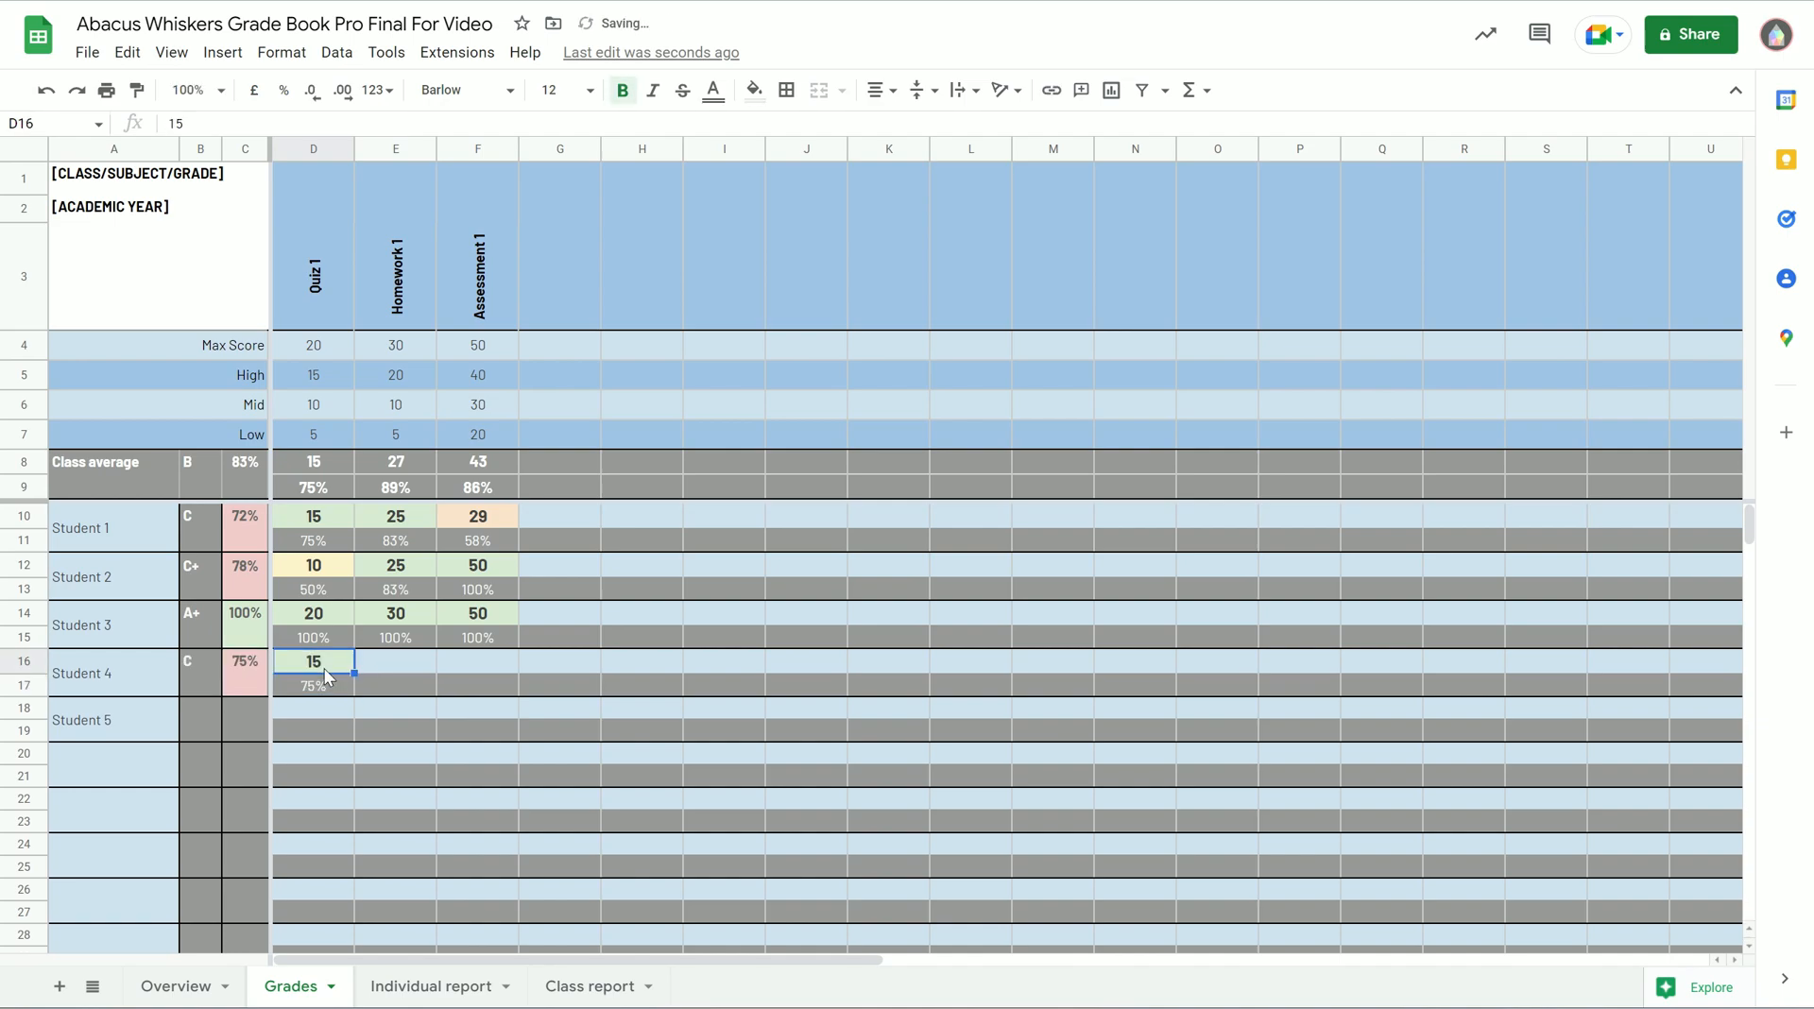
type("14")
key("Return")
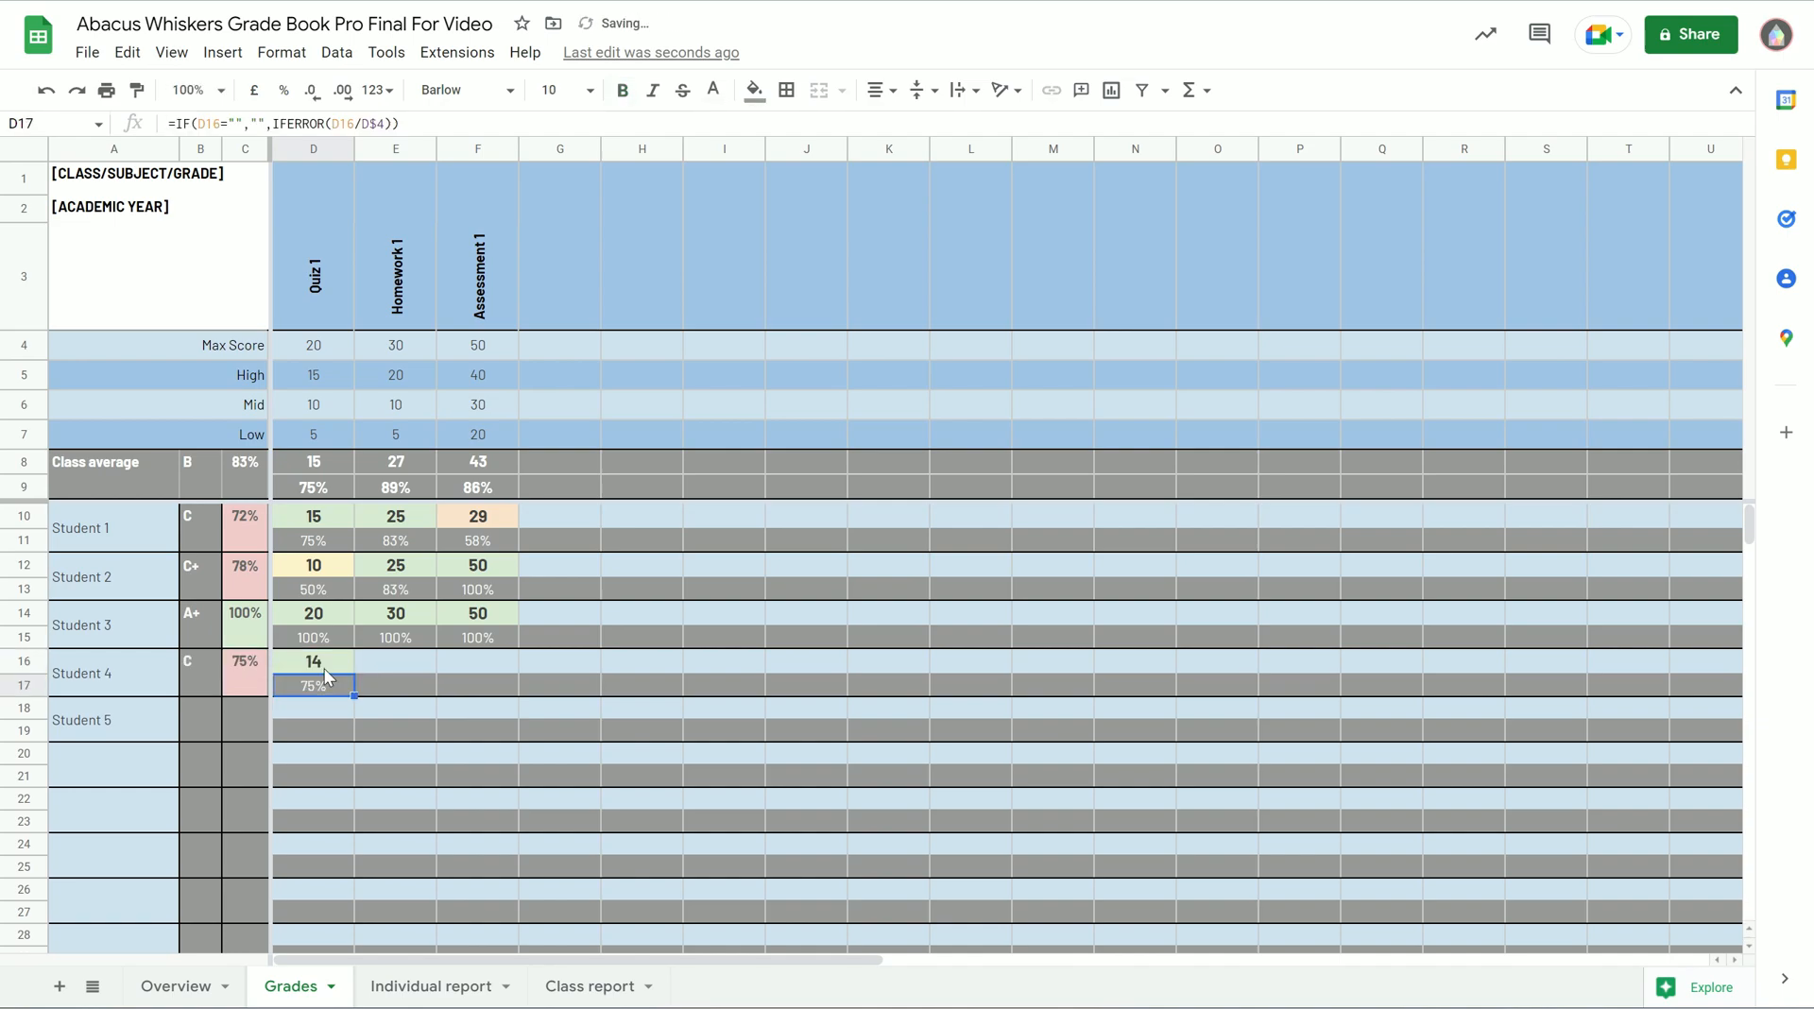
Enter Student 4's scores of 13 for Homework 1 and 15 for Assessment 1 in row 16
key("Right")
key("Up")
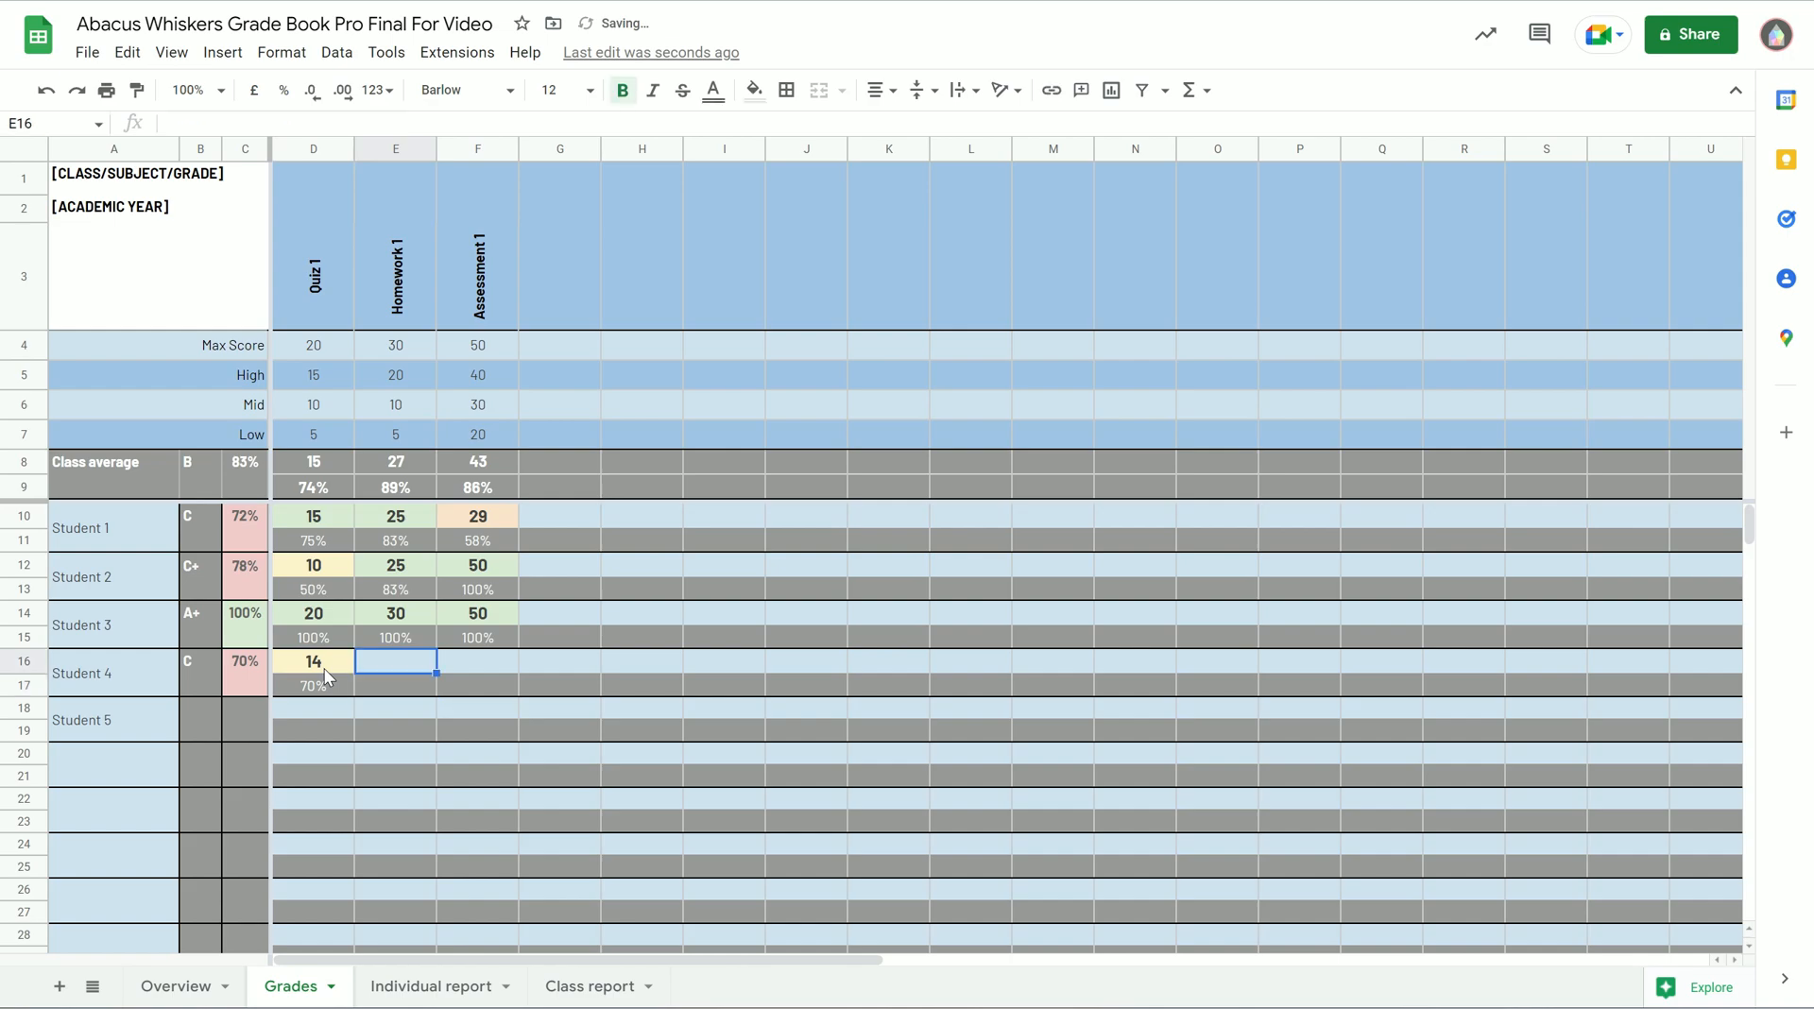
type("13")
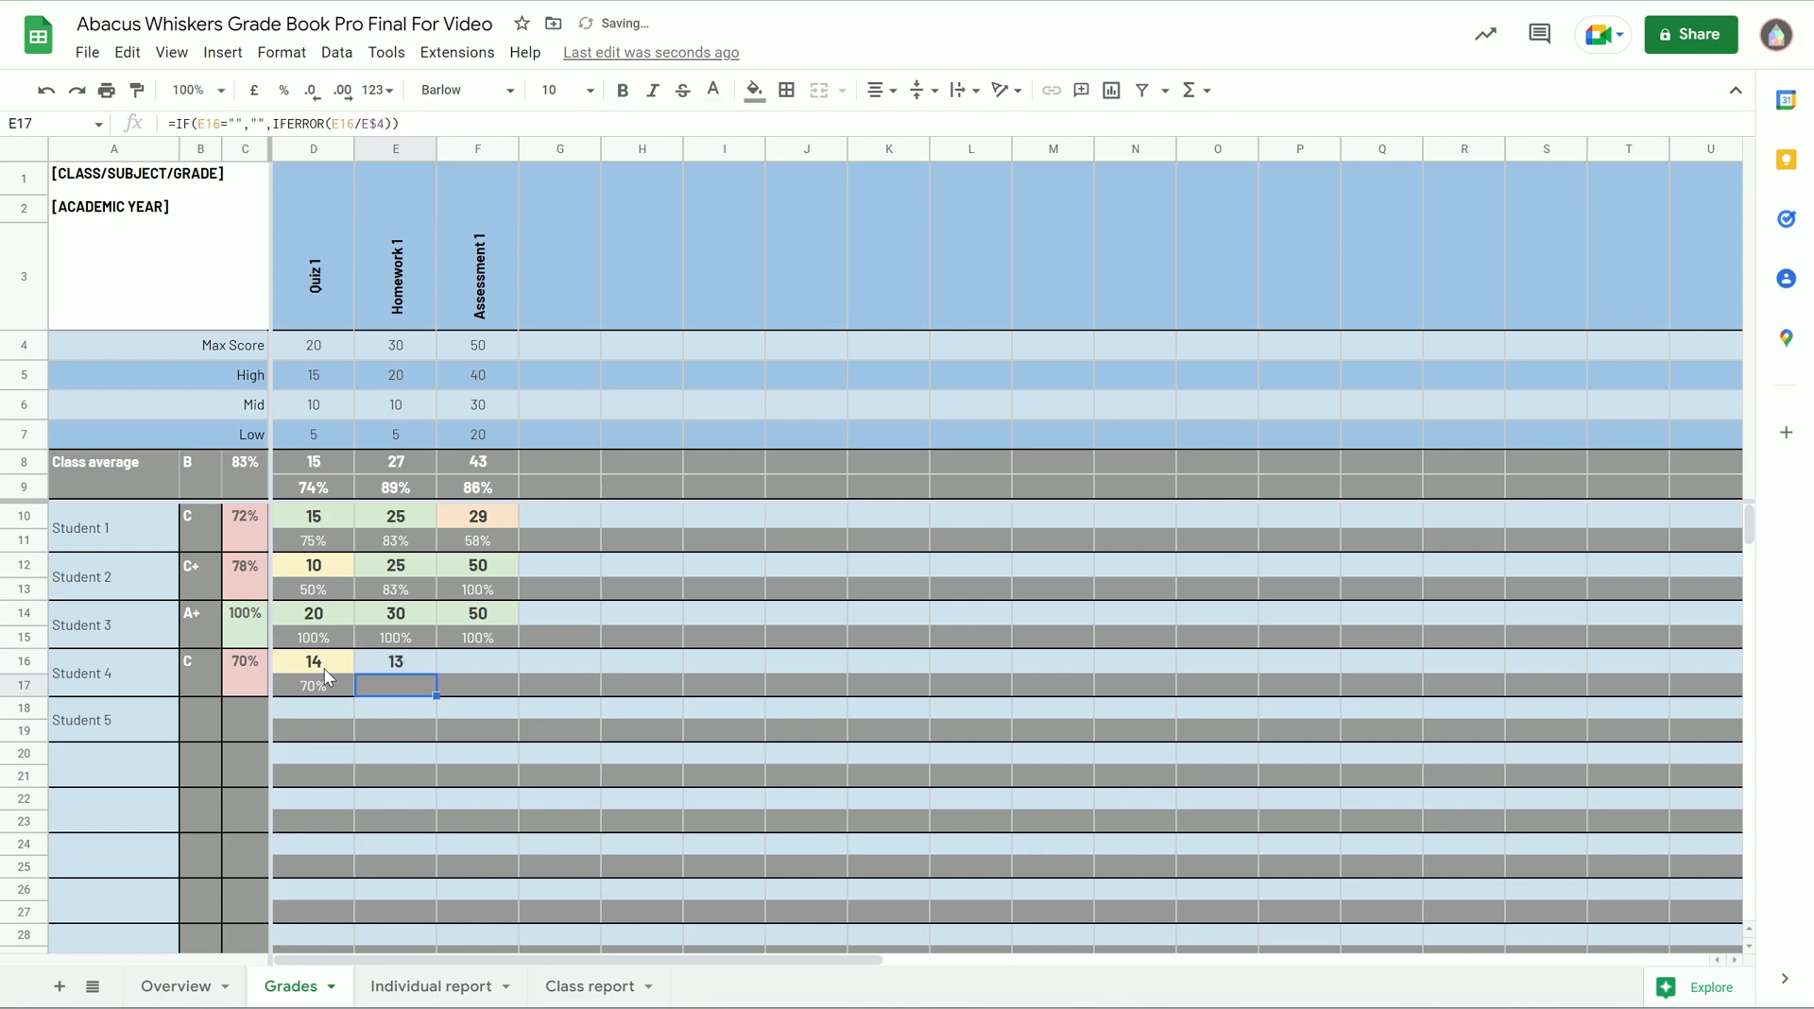
key("Return")
left_click(467, 660)
type("15")
left_click(541, 644)
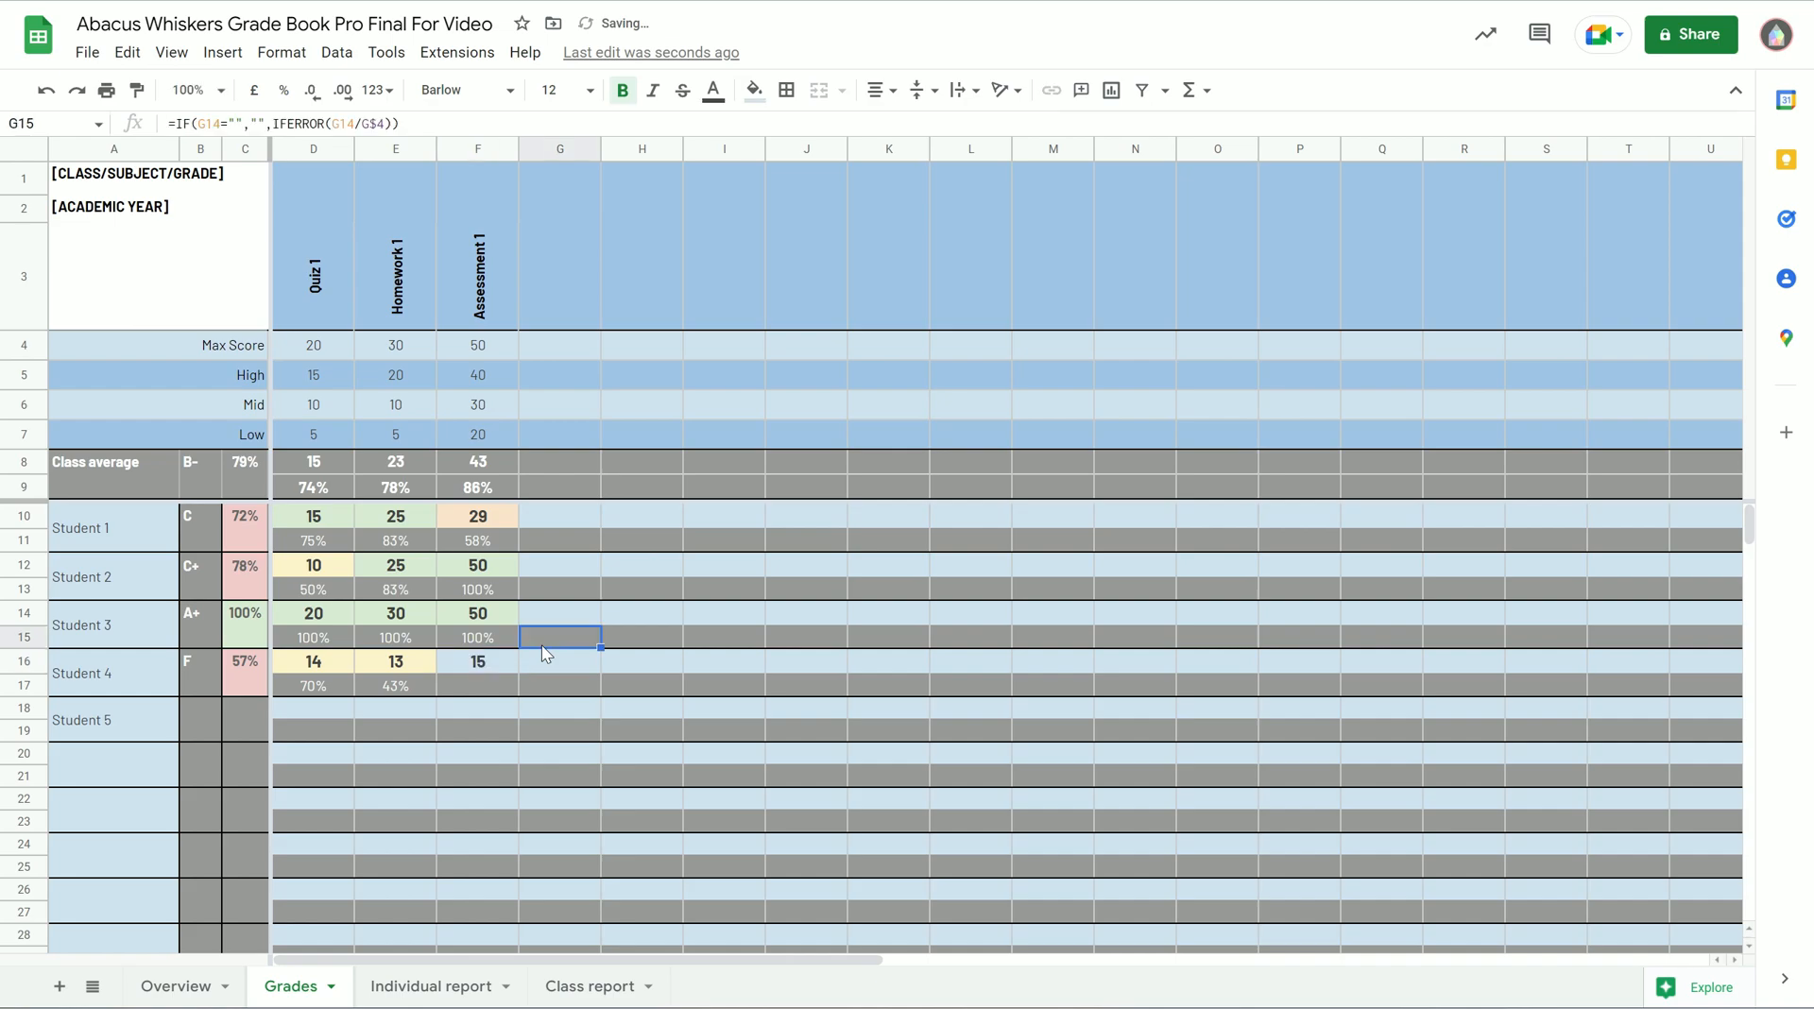
Enter Student 5's scores in row 18: 5 for Quiz 1, 6 for Homework 1 and 7 for Assessment 1
left_click(338, 713)
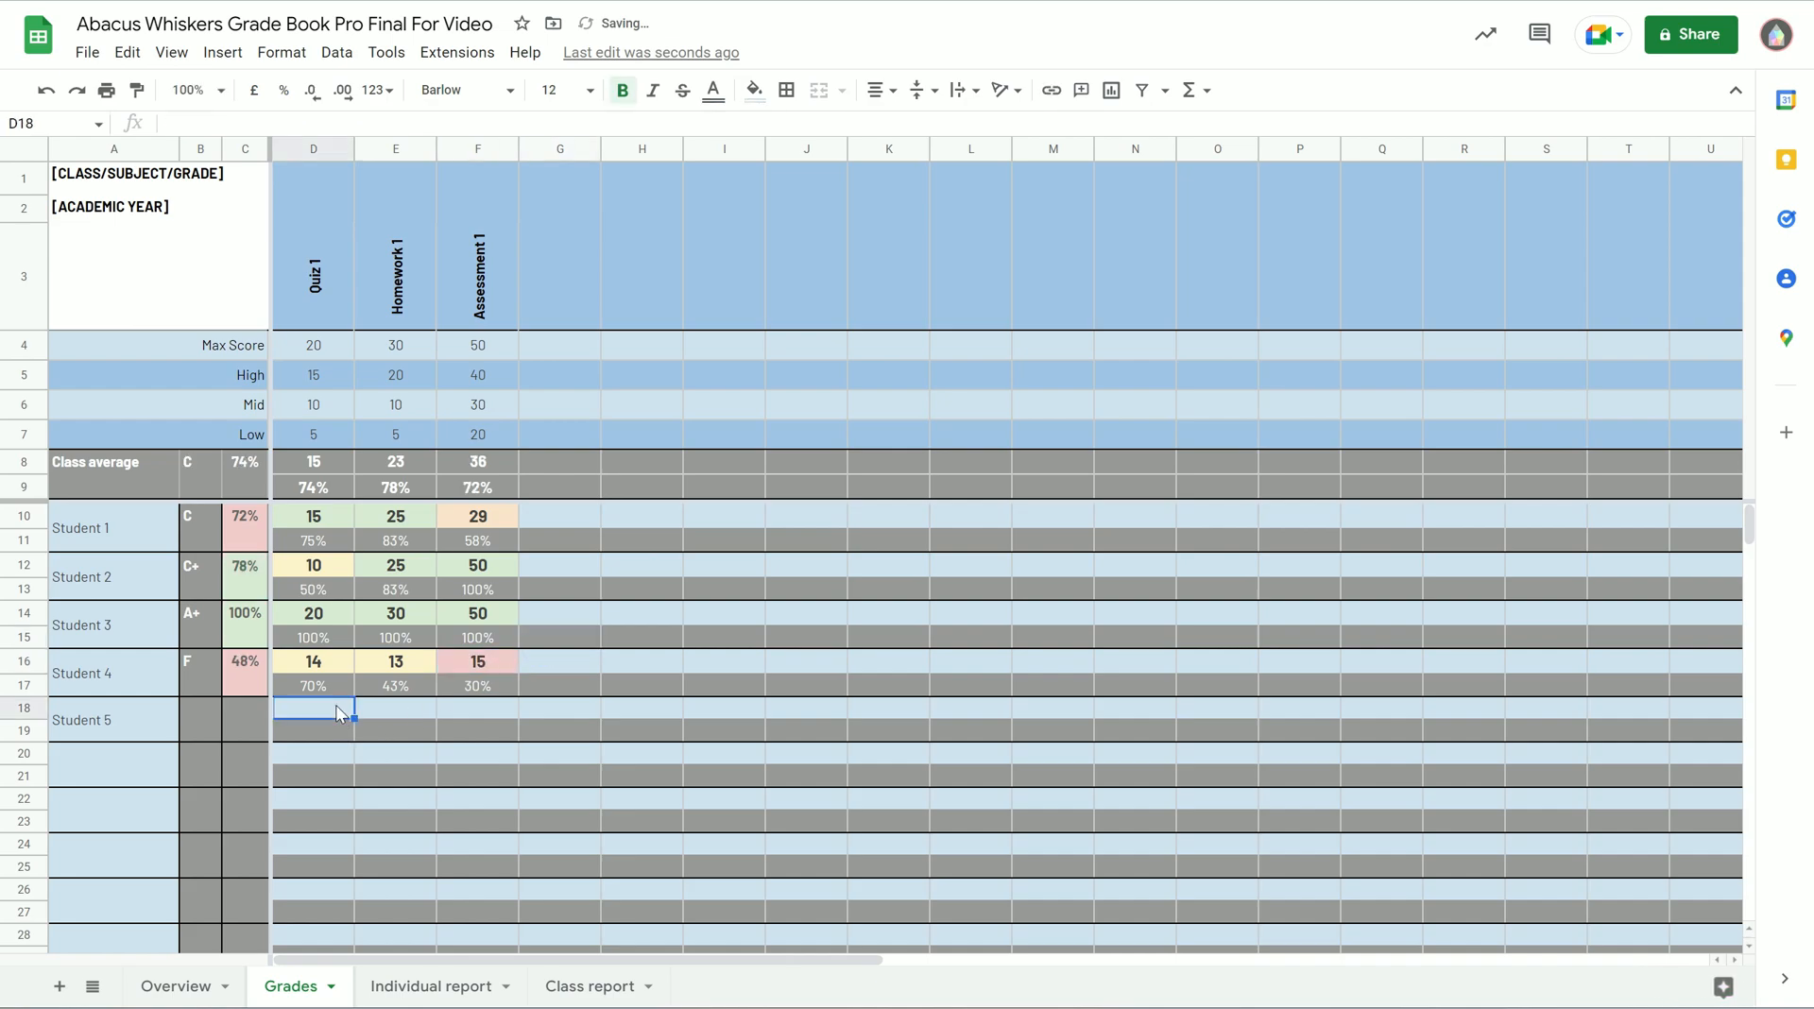
type("5")
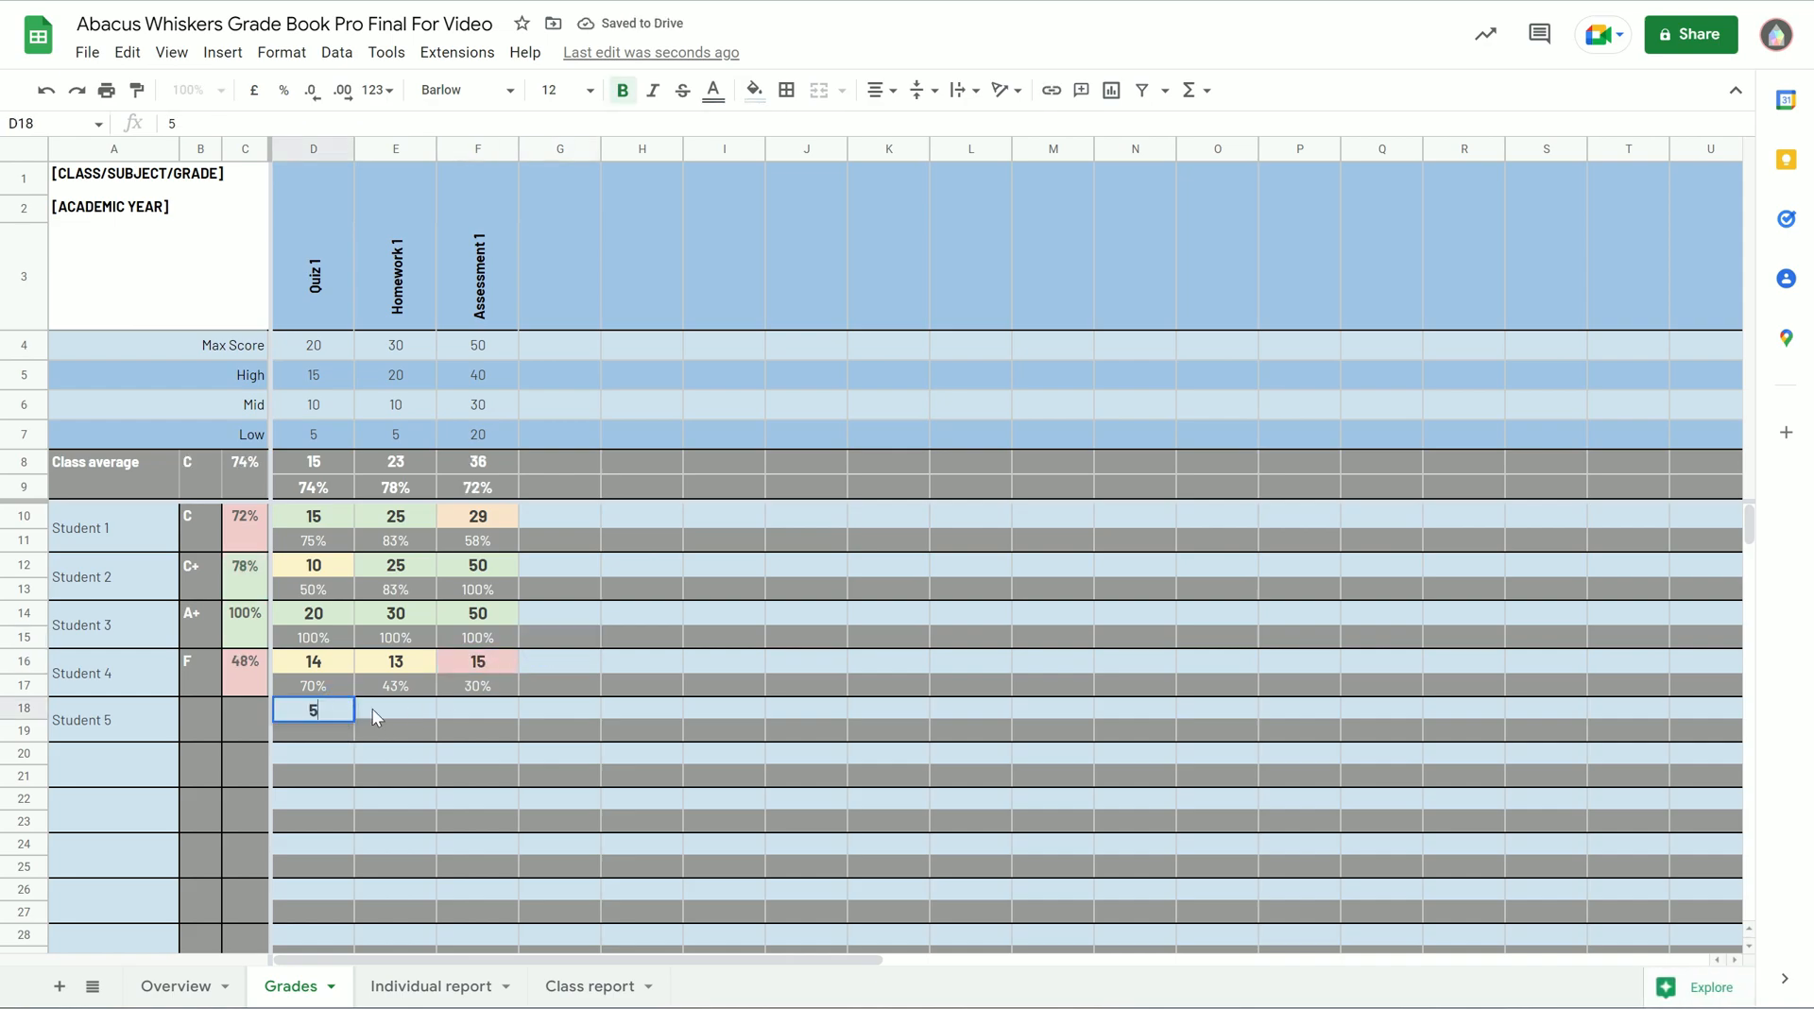
left_click(376, 708)
type("6")
left_click(467, 712)
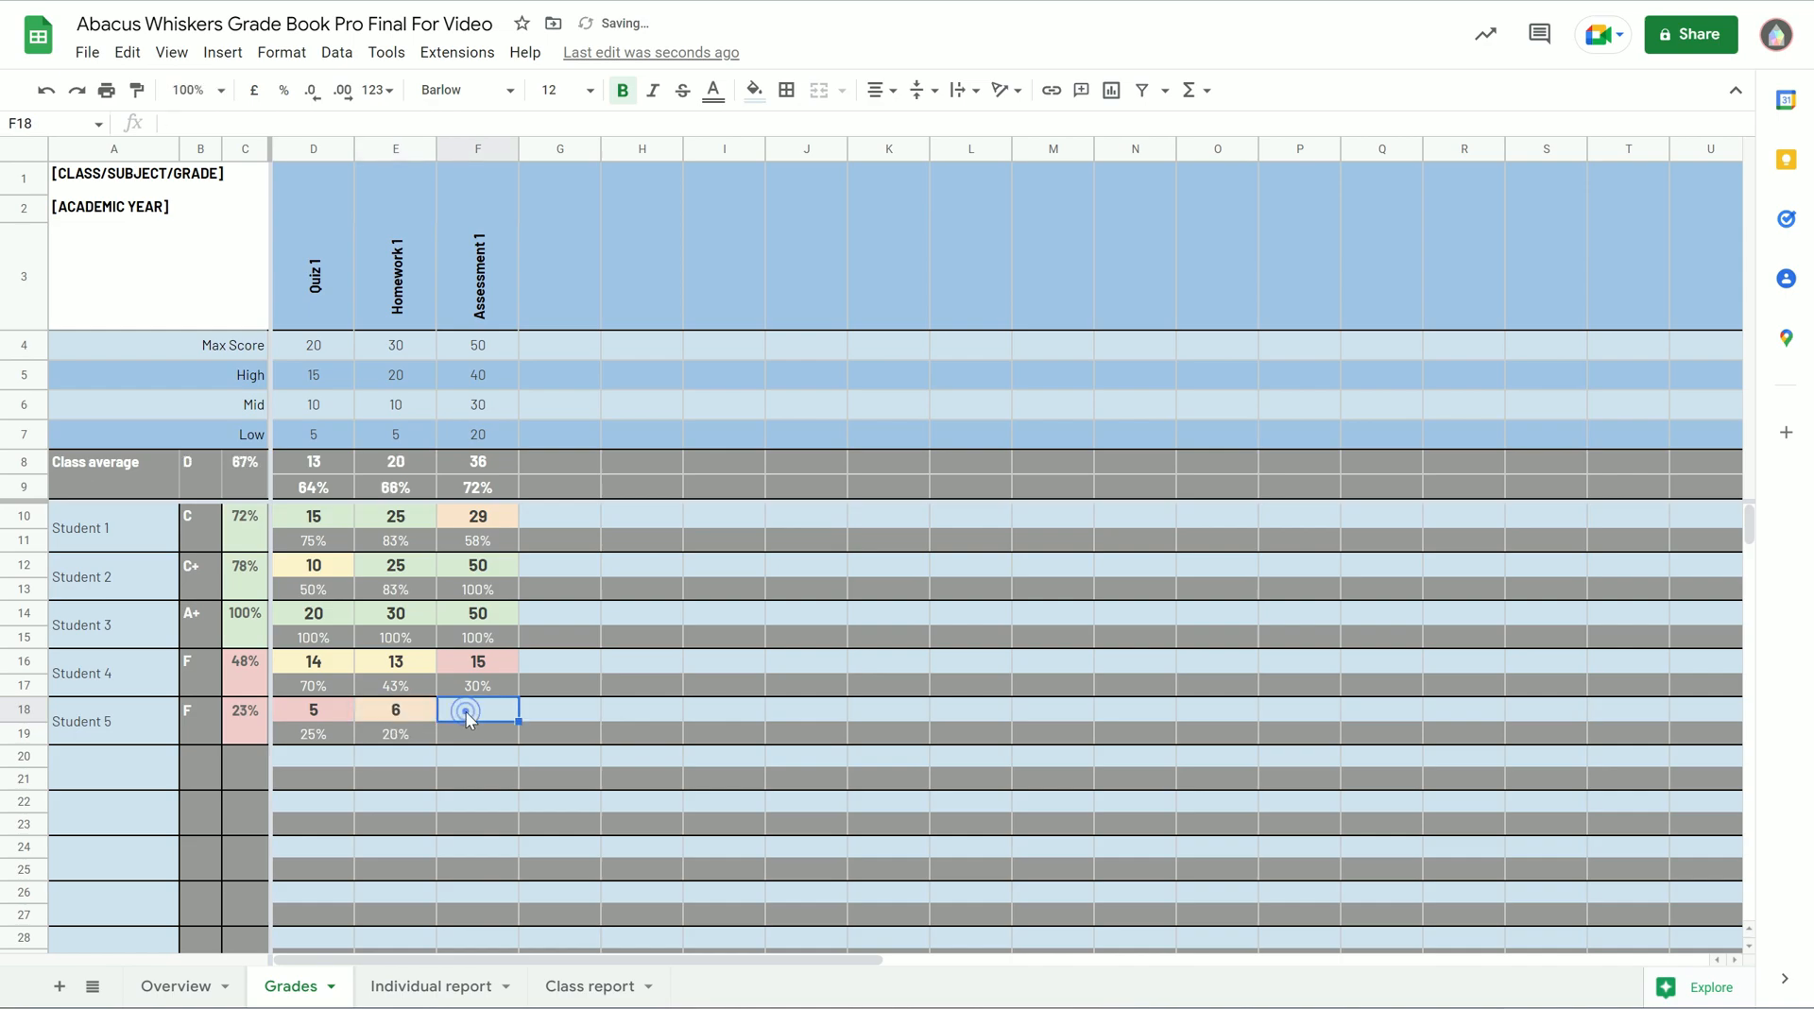
type("7")
left_click(537, 716)
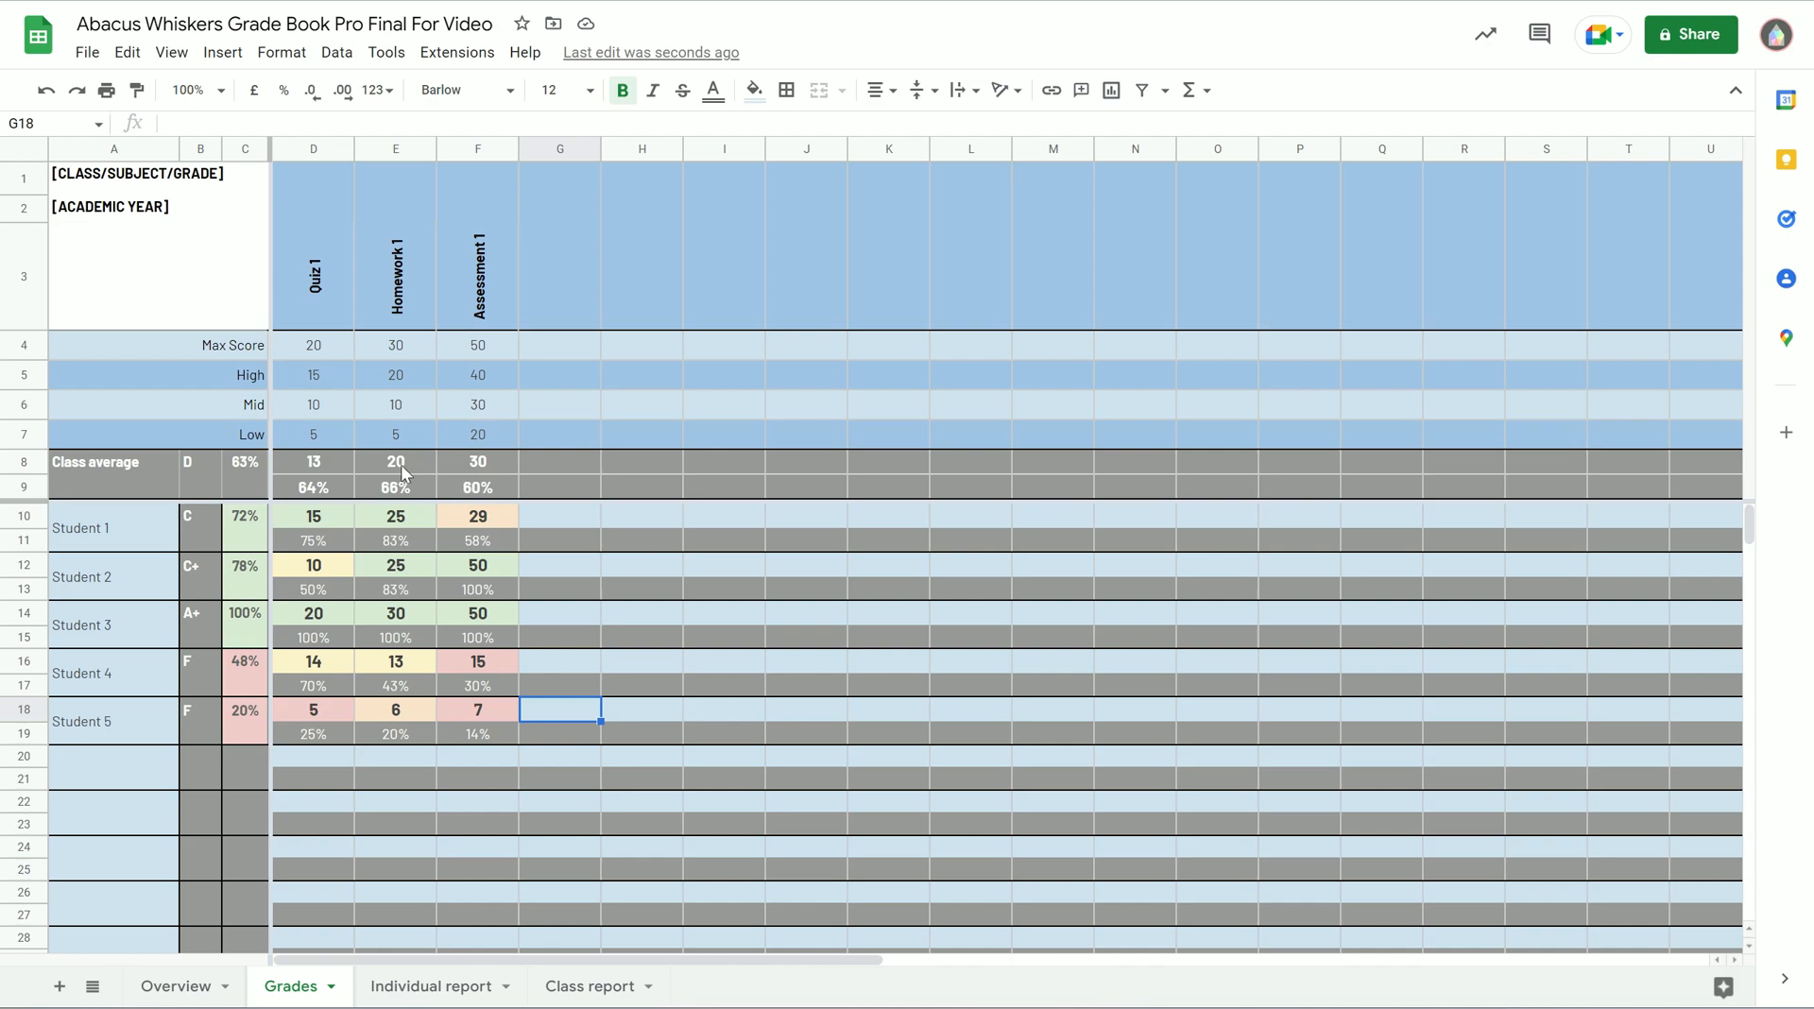
Examine the grade distribution and average charts on the Overview sheet and the per-student charts on the Class report sheet
left_click(178, 985)
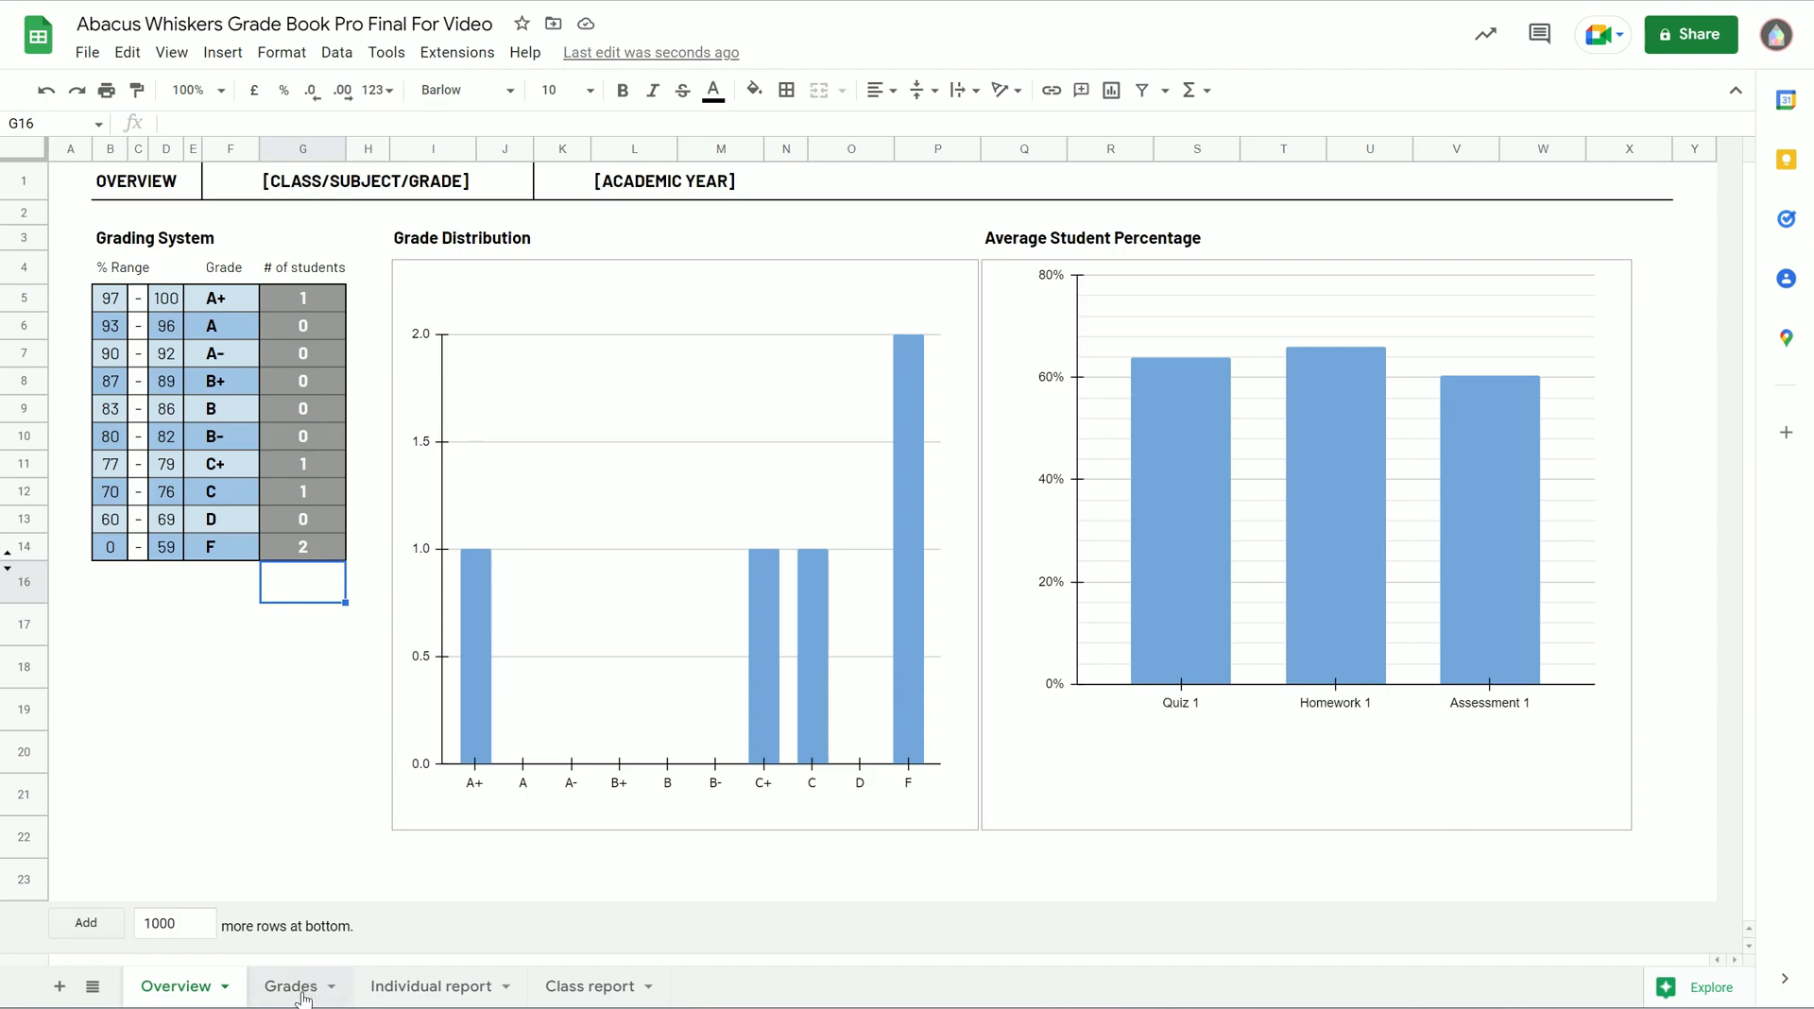
left_click(545, 994)
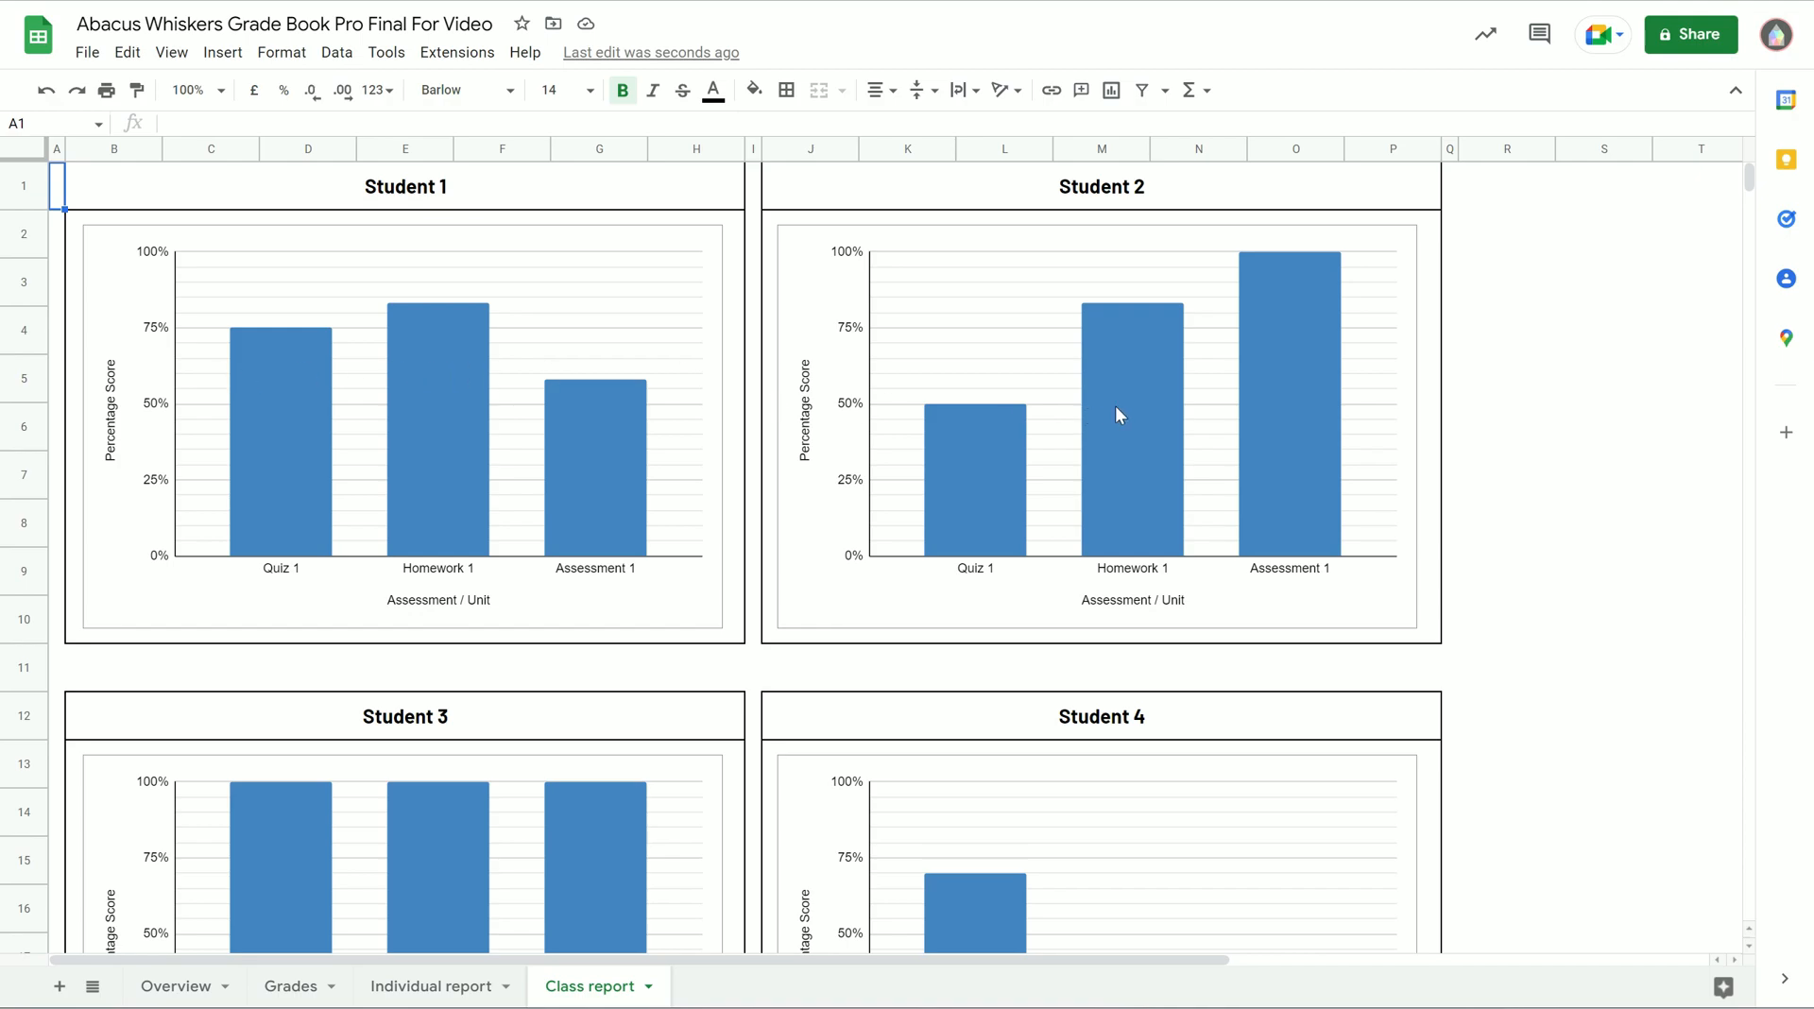
scroll(1115, 413, "down", 3)
scroll(1114, 526, "down", 3)
scroll(853, 546, "up", 6)
scroll(631, 425, "down", 2)
scroll(627, 431, "up", 2)
Replace "Student 1" in A10 of the Grades sheet with a student's first name and check that student's chart heading on the Class report sheet
left_click(304, 997)
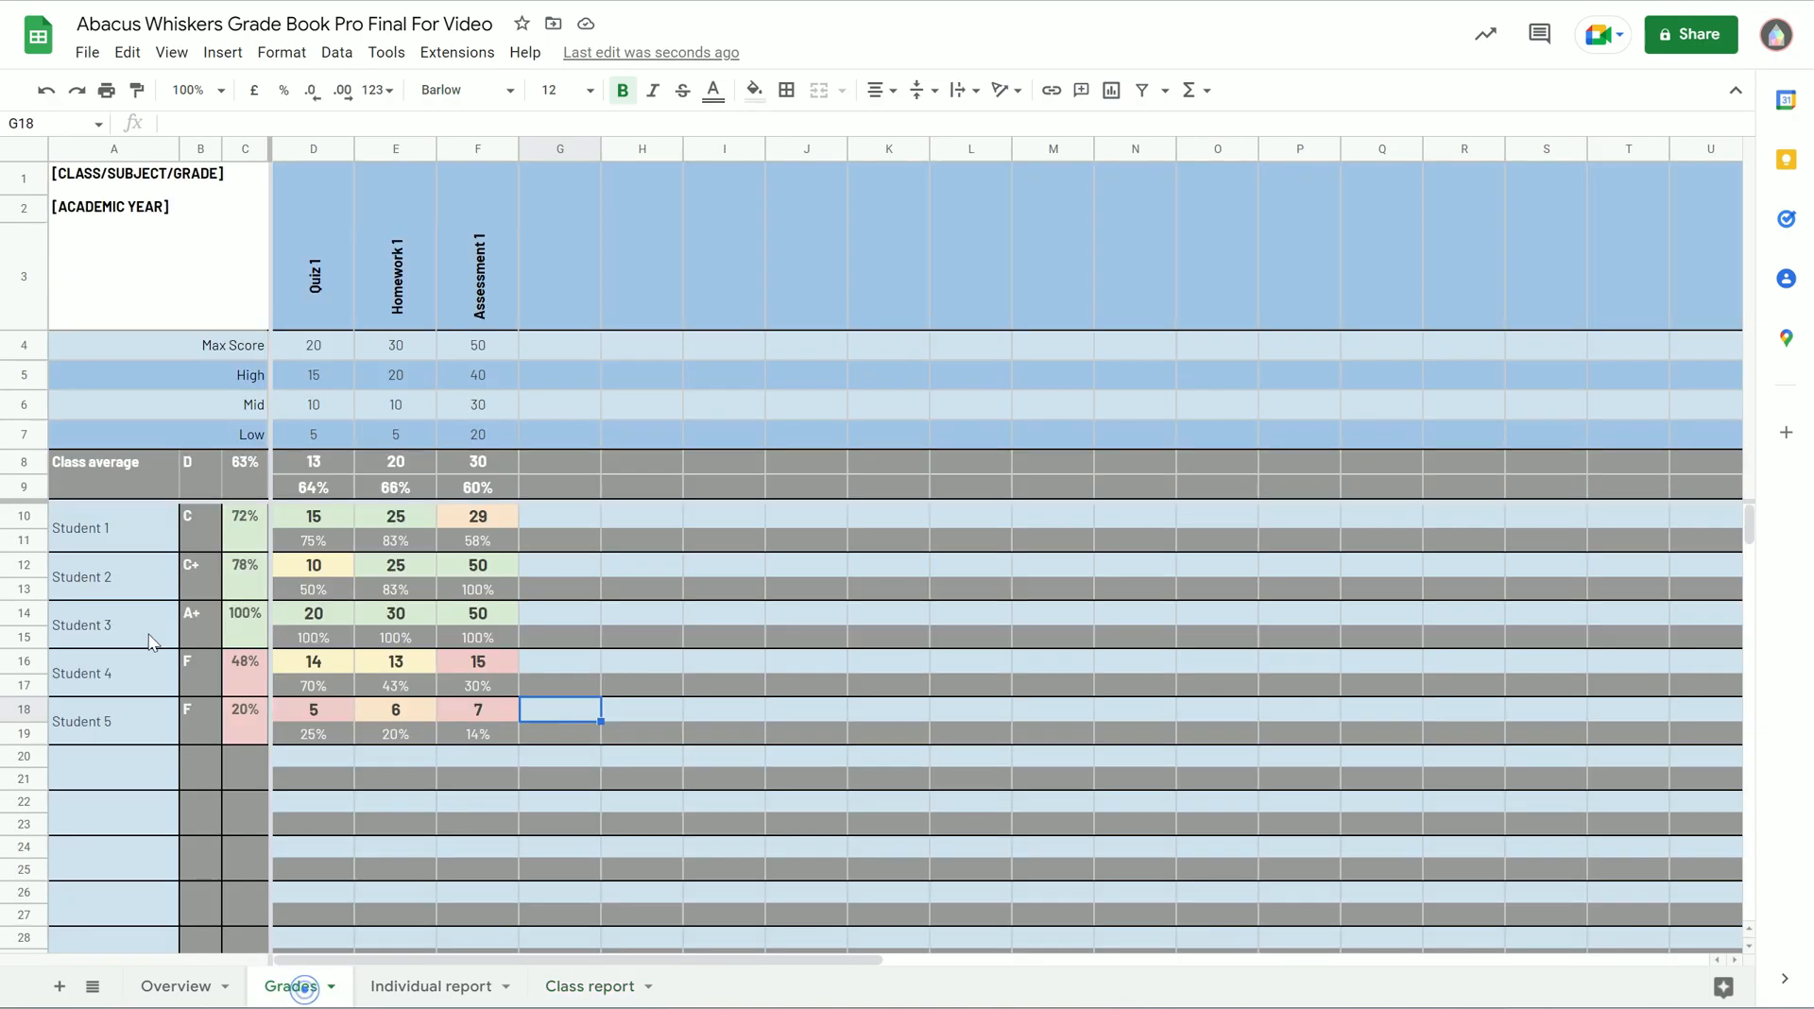
left_click(113, 534)
type("Mark")
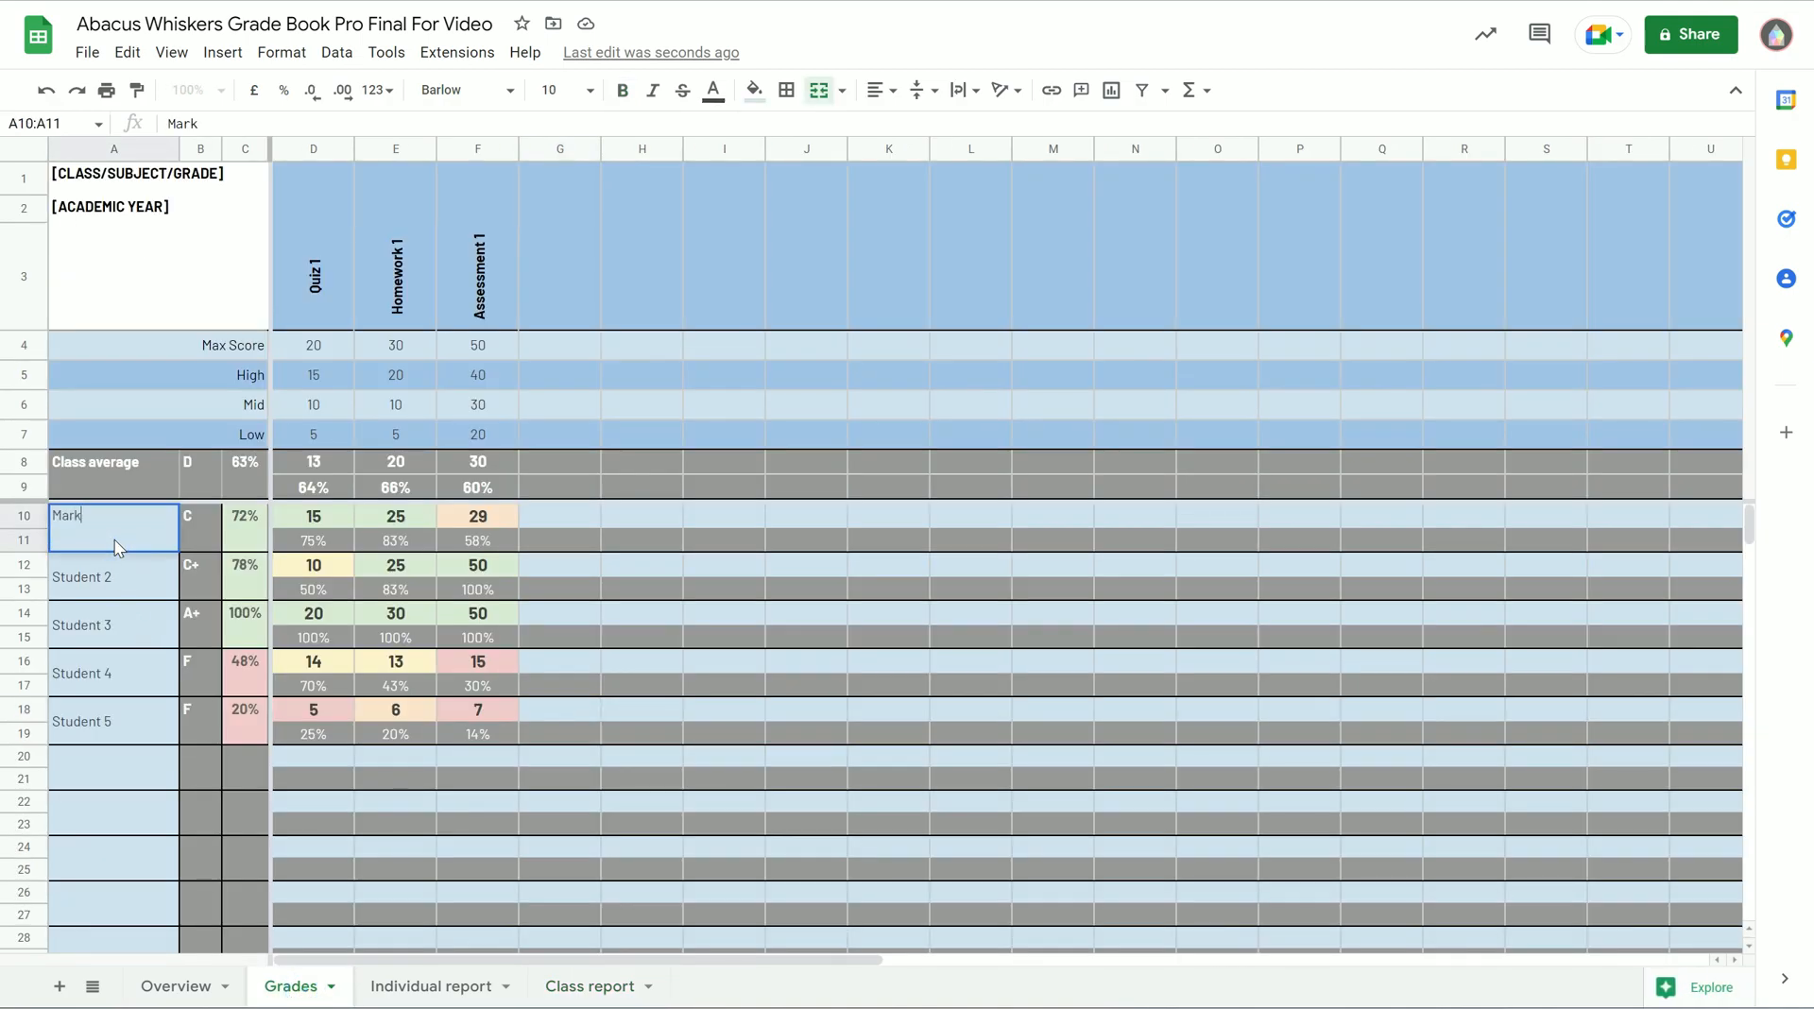
left_click(627, 986)
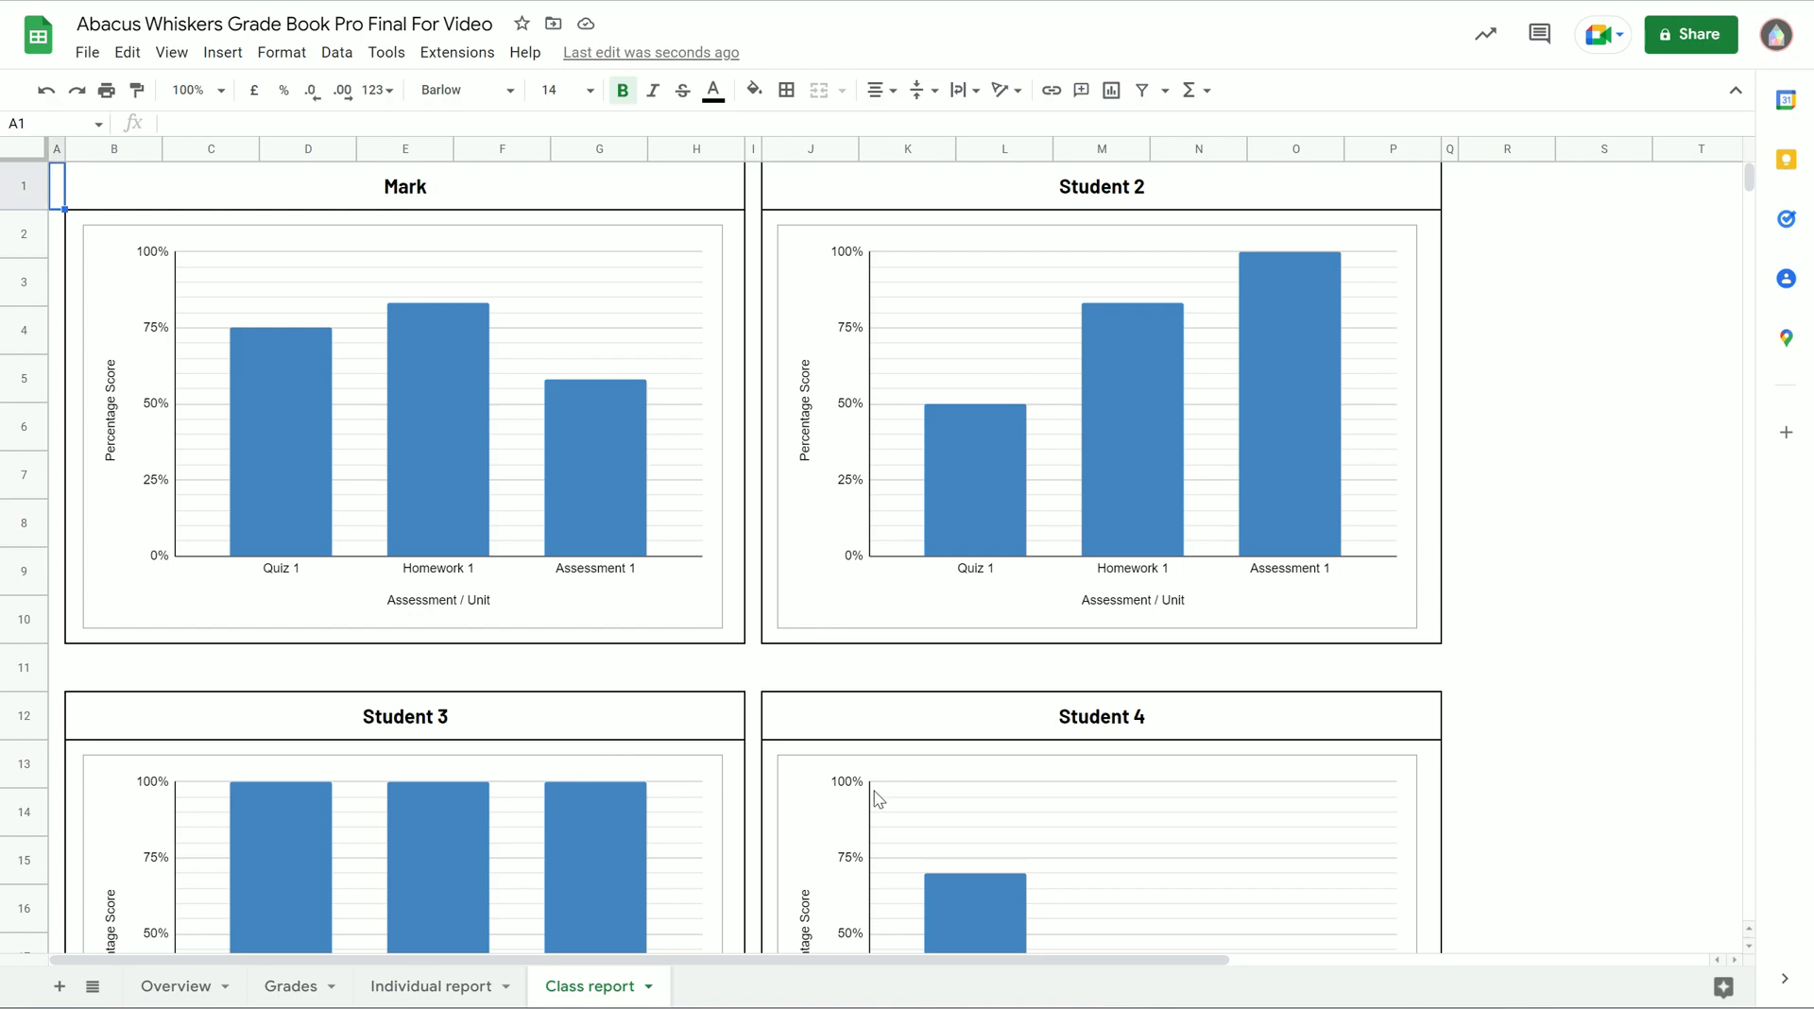
left_click(274, 986)
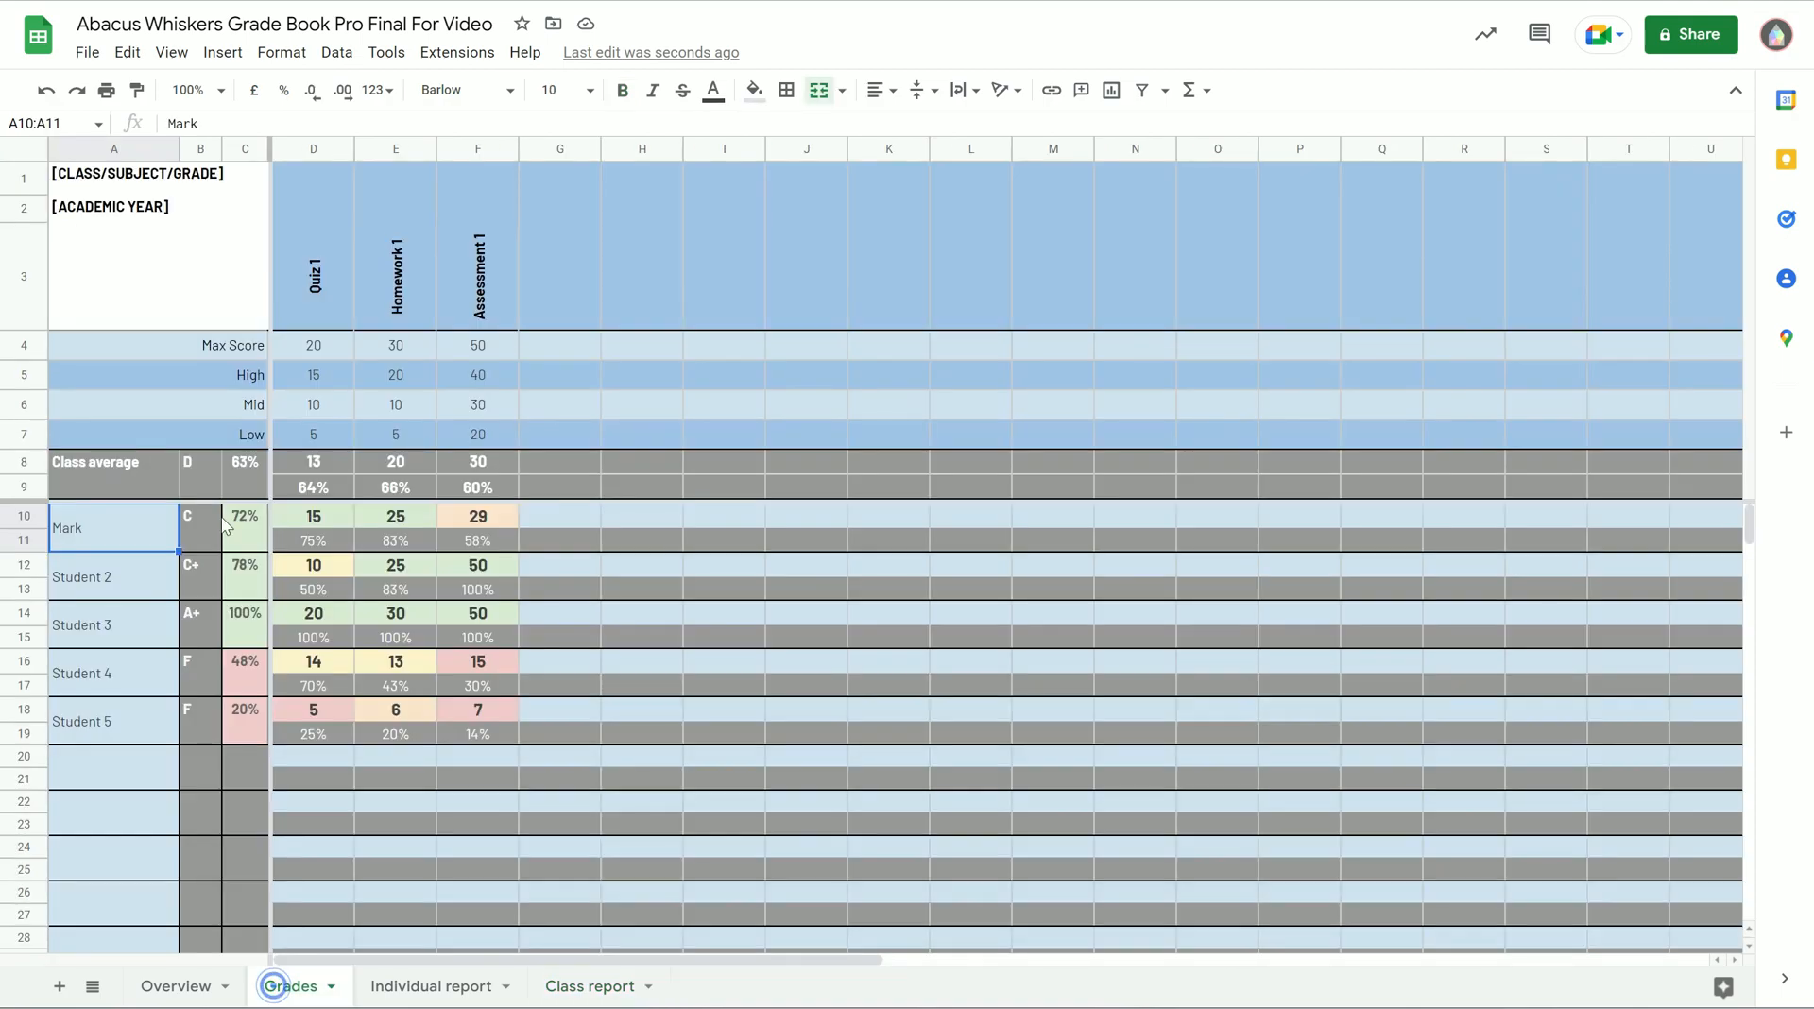
Replace the first name in A10 of the Grades sheet with "Student 1" and check the matching chart heading on the Class report sheet
double_click(134, 529)
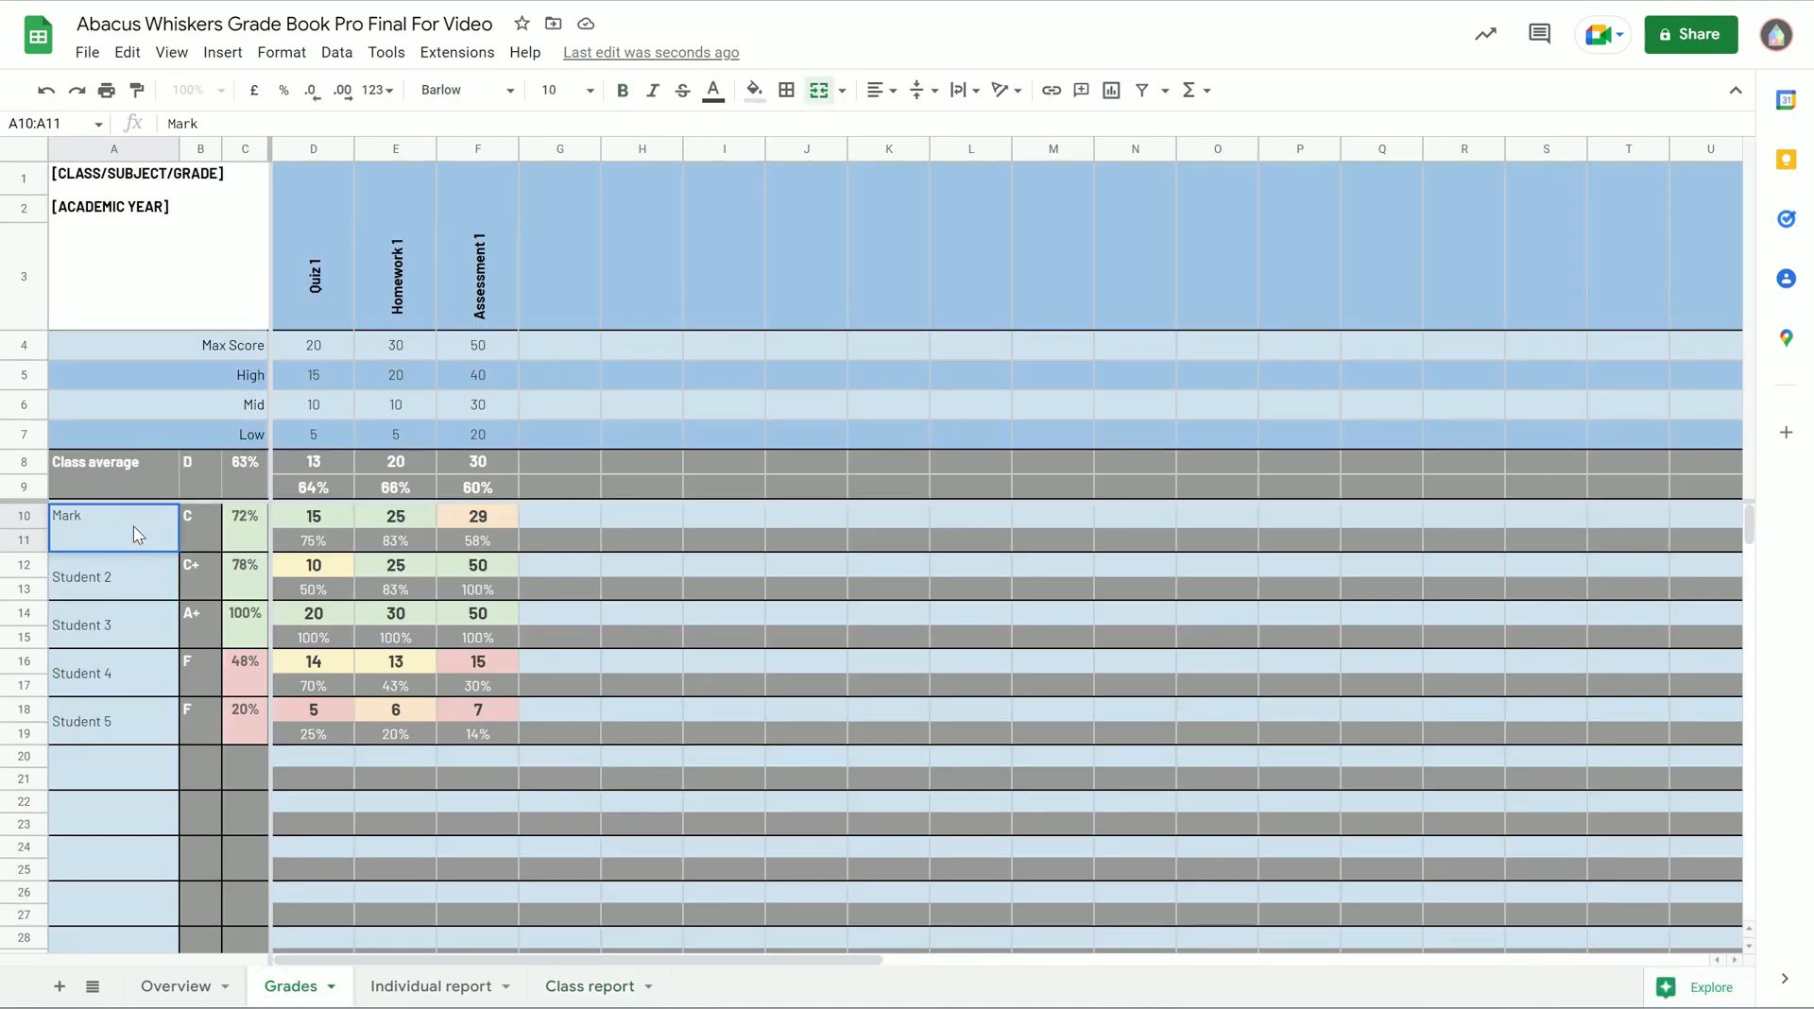
key("BackSpace")
key("BackSpace")
key("BackSpace")
key("BackSpace")
type("Stufe")
key("BackSpace")
key("BackSpace")
type("dent 1")
key("Return")
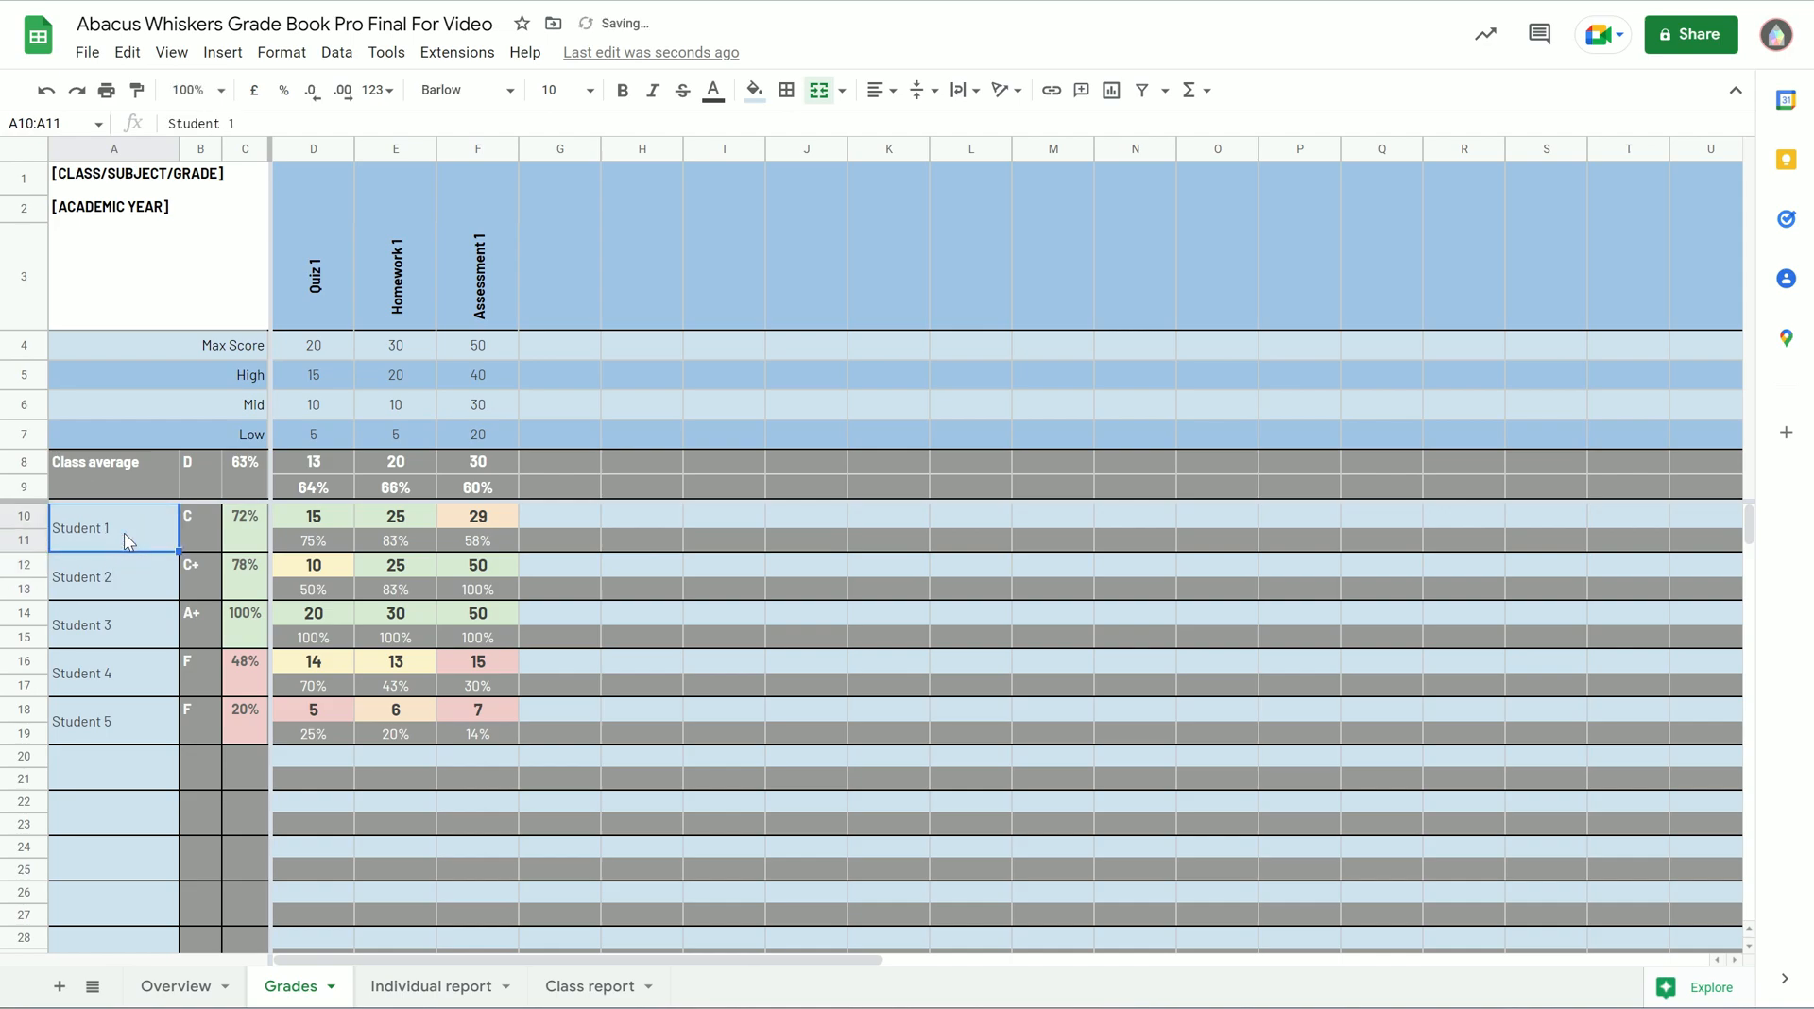
left_click(608, 999)
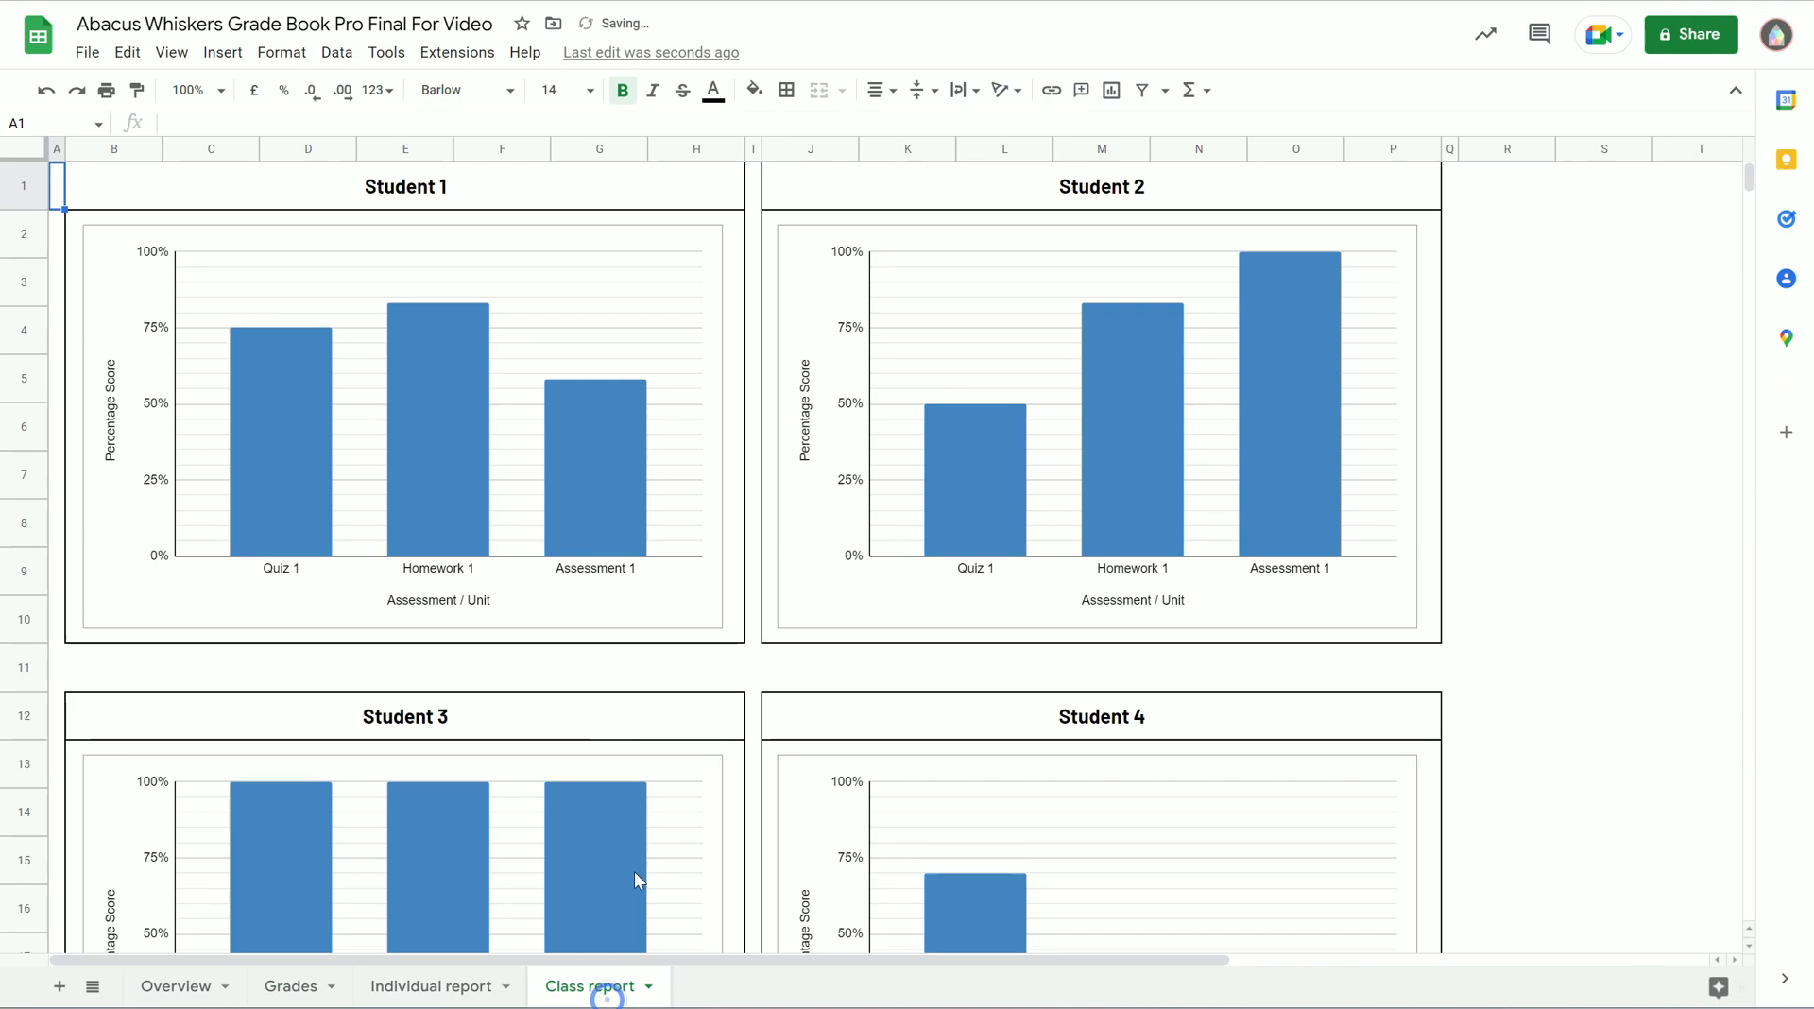
Choose Student 1 as the student in cell B2 of the Individual report sheet
left_click(436, 1000)
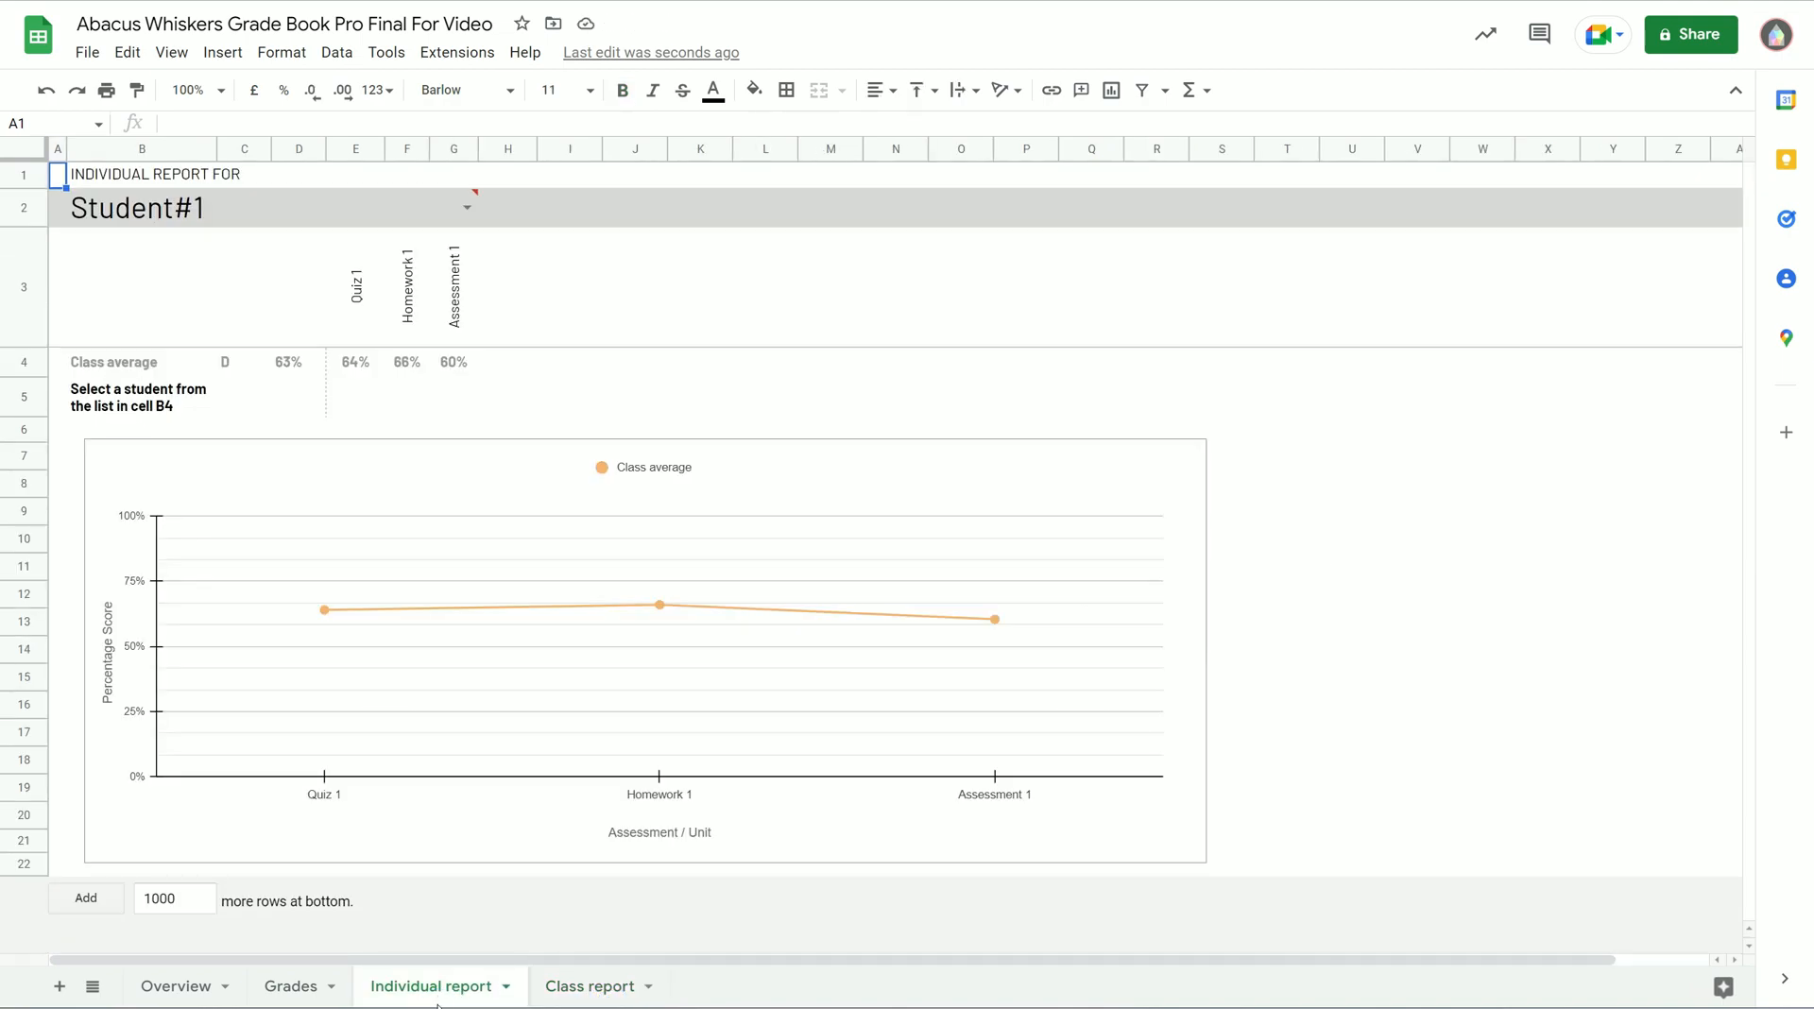
left_click(467, 207)
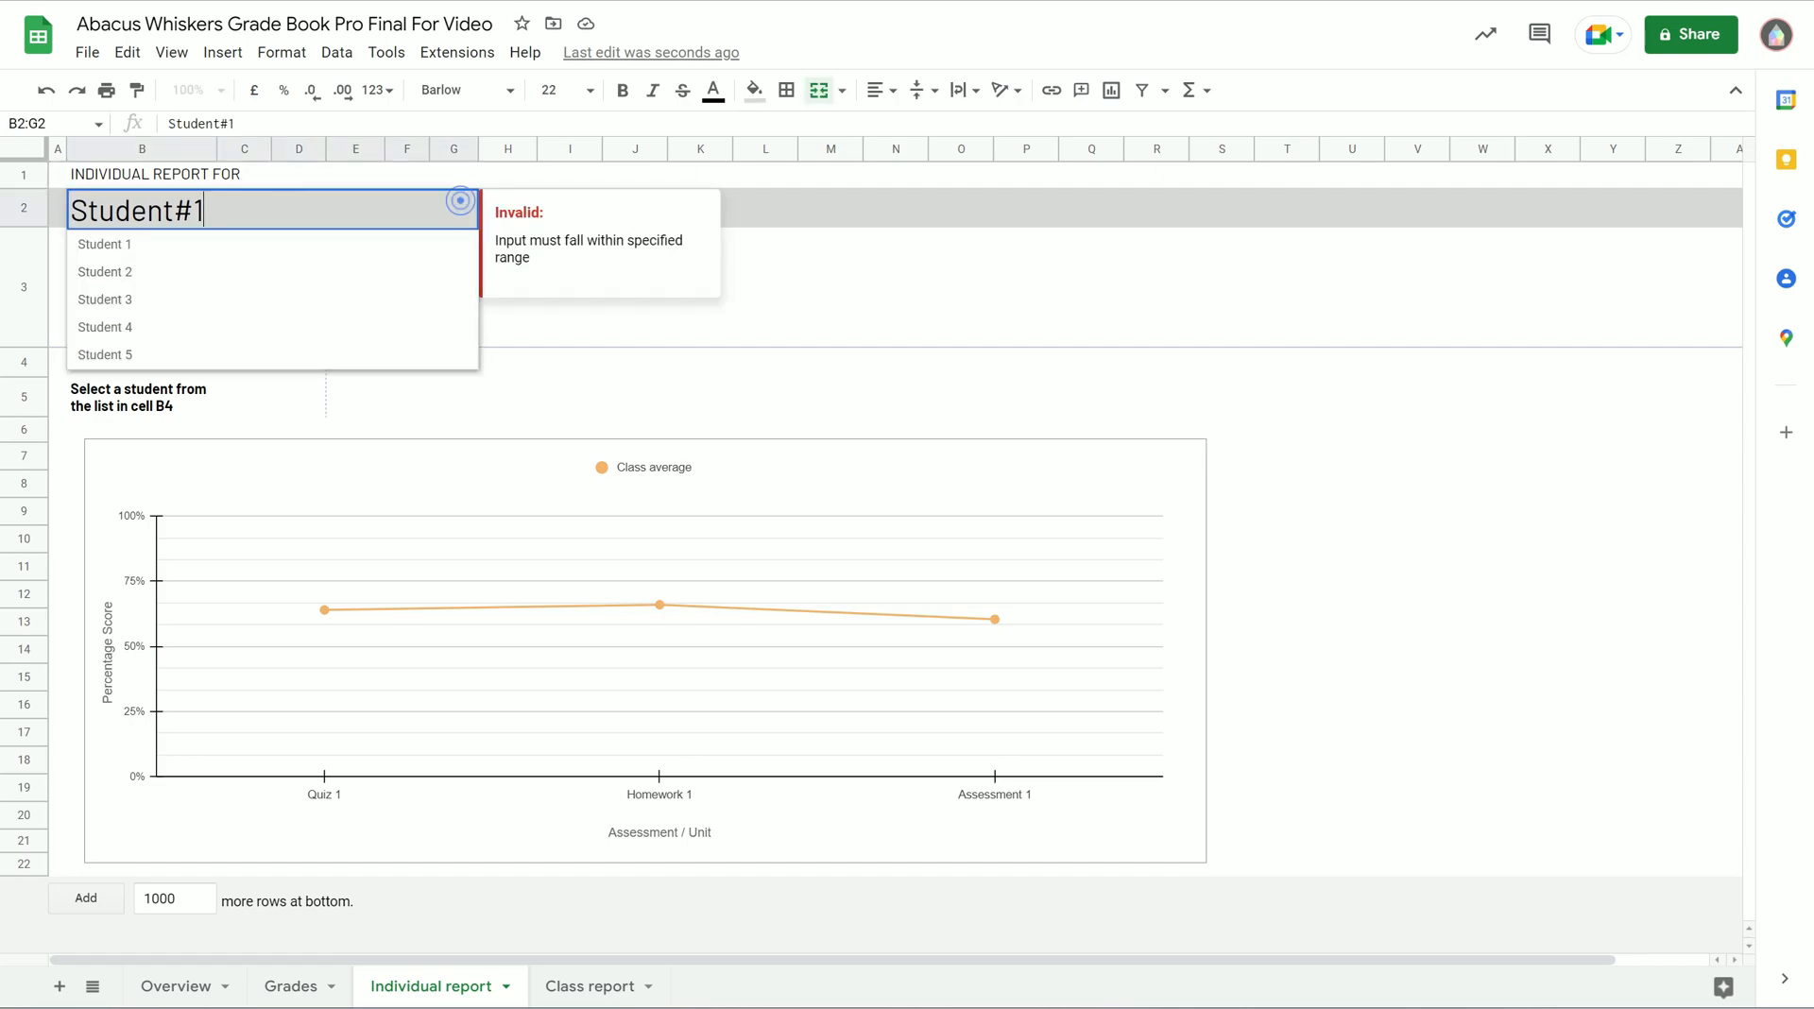
left_click(902, 283)
left_click(467, 207)
left_click(153, 251)
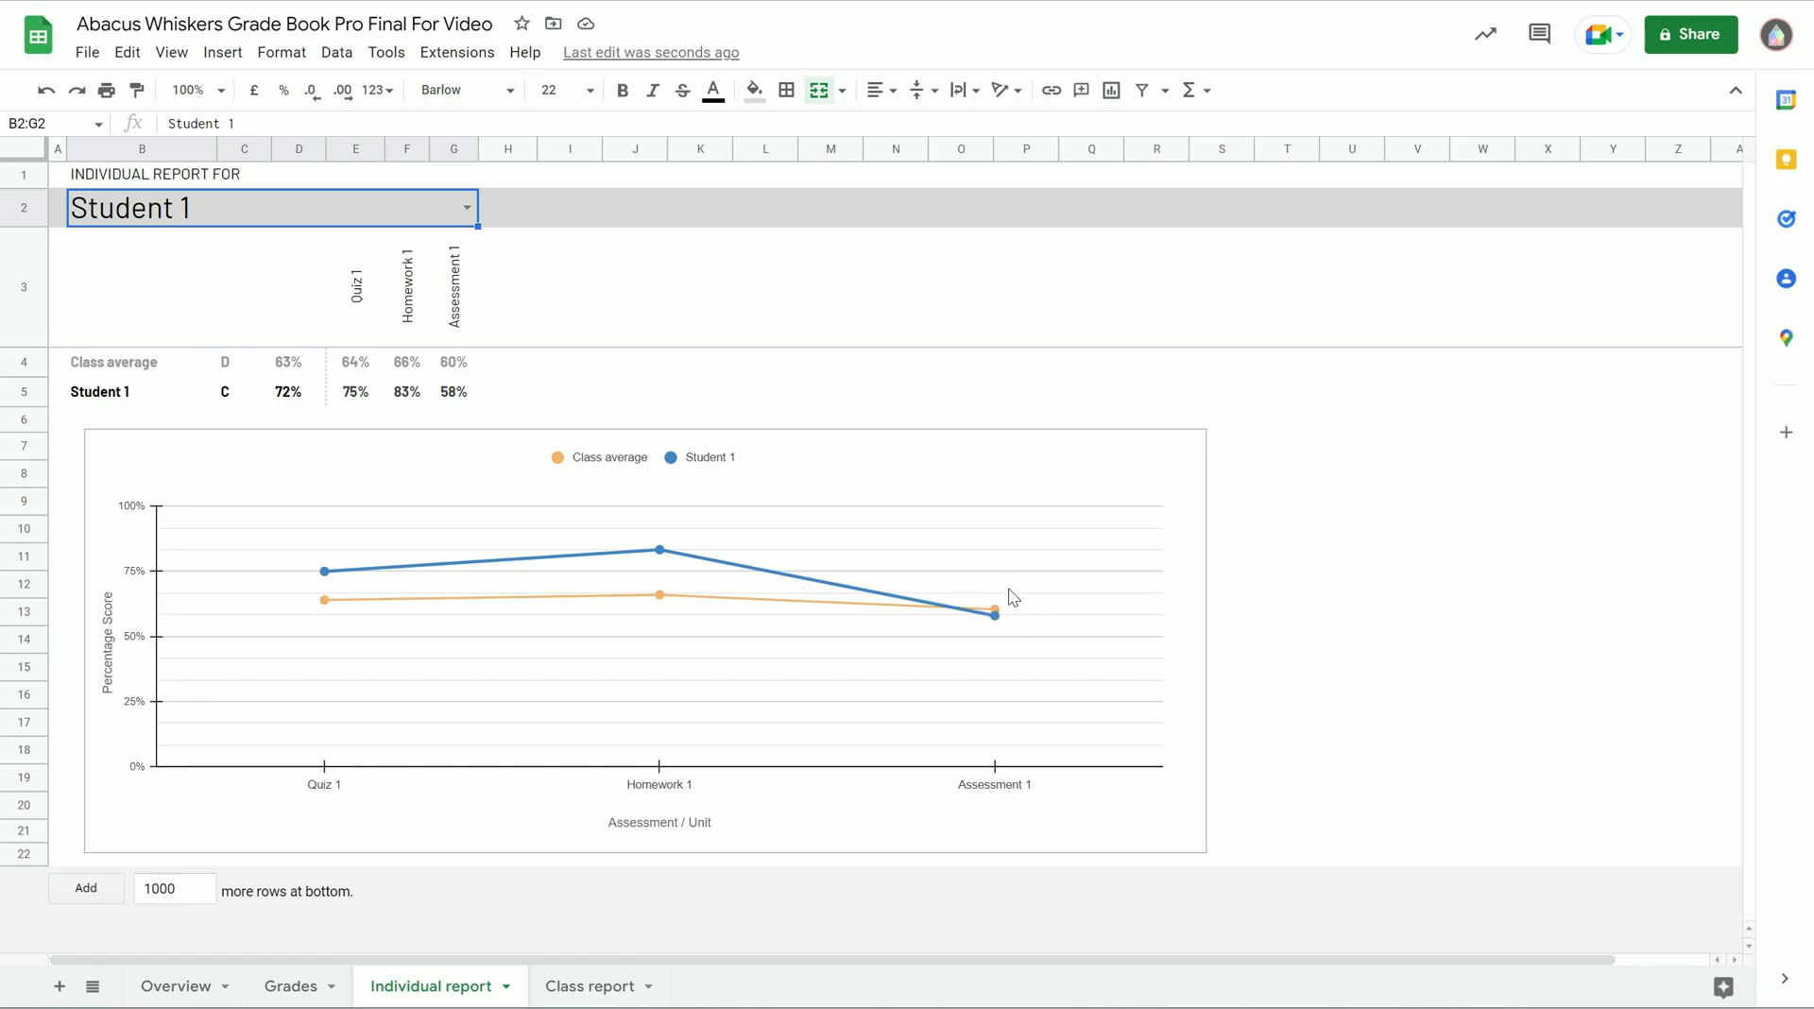
Display the individual reports of Student 2 and Student 3 to compare their scores with the class average
left_click(467, 207)
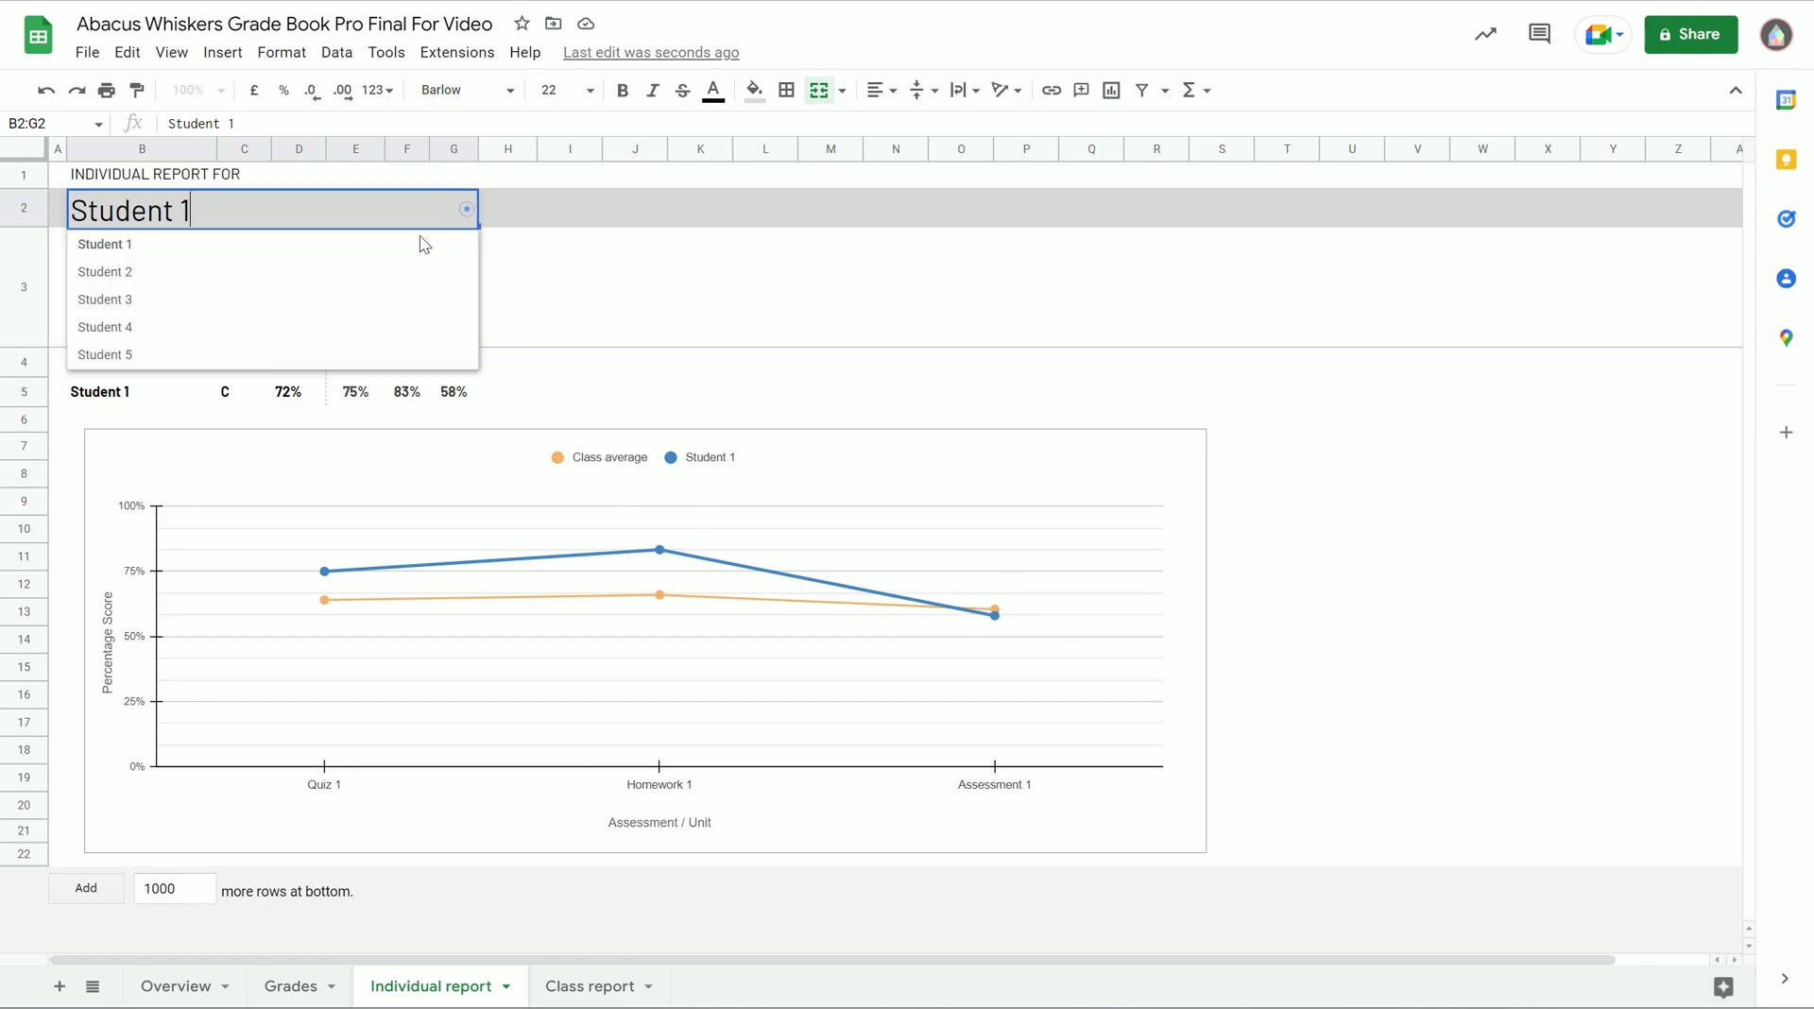
left_click(424, 271)
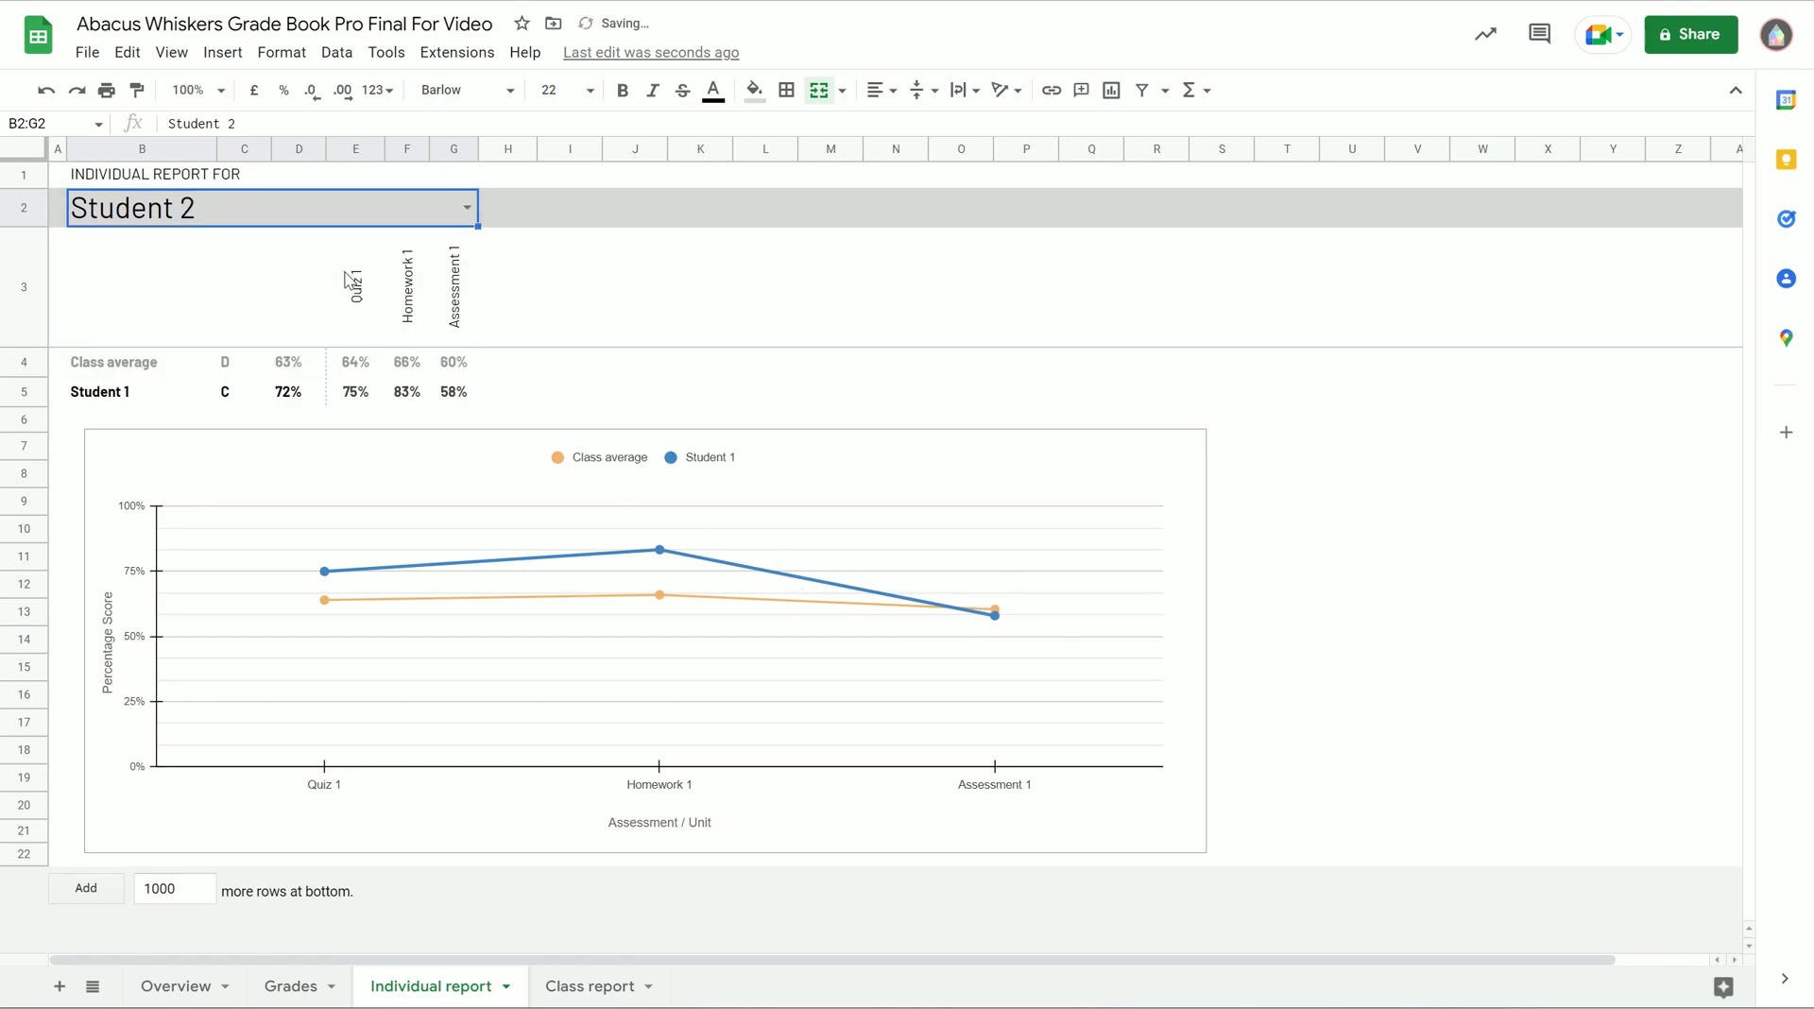
left_click(465, 207)
left_click(278, 299)
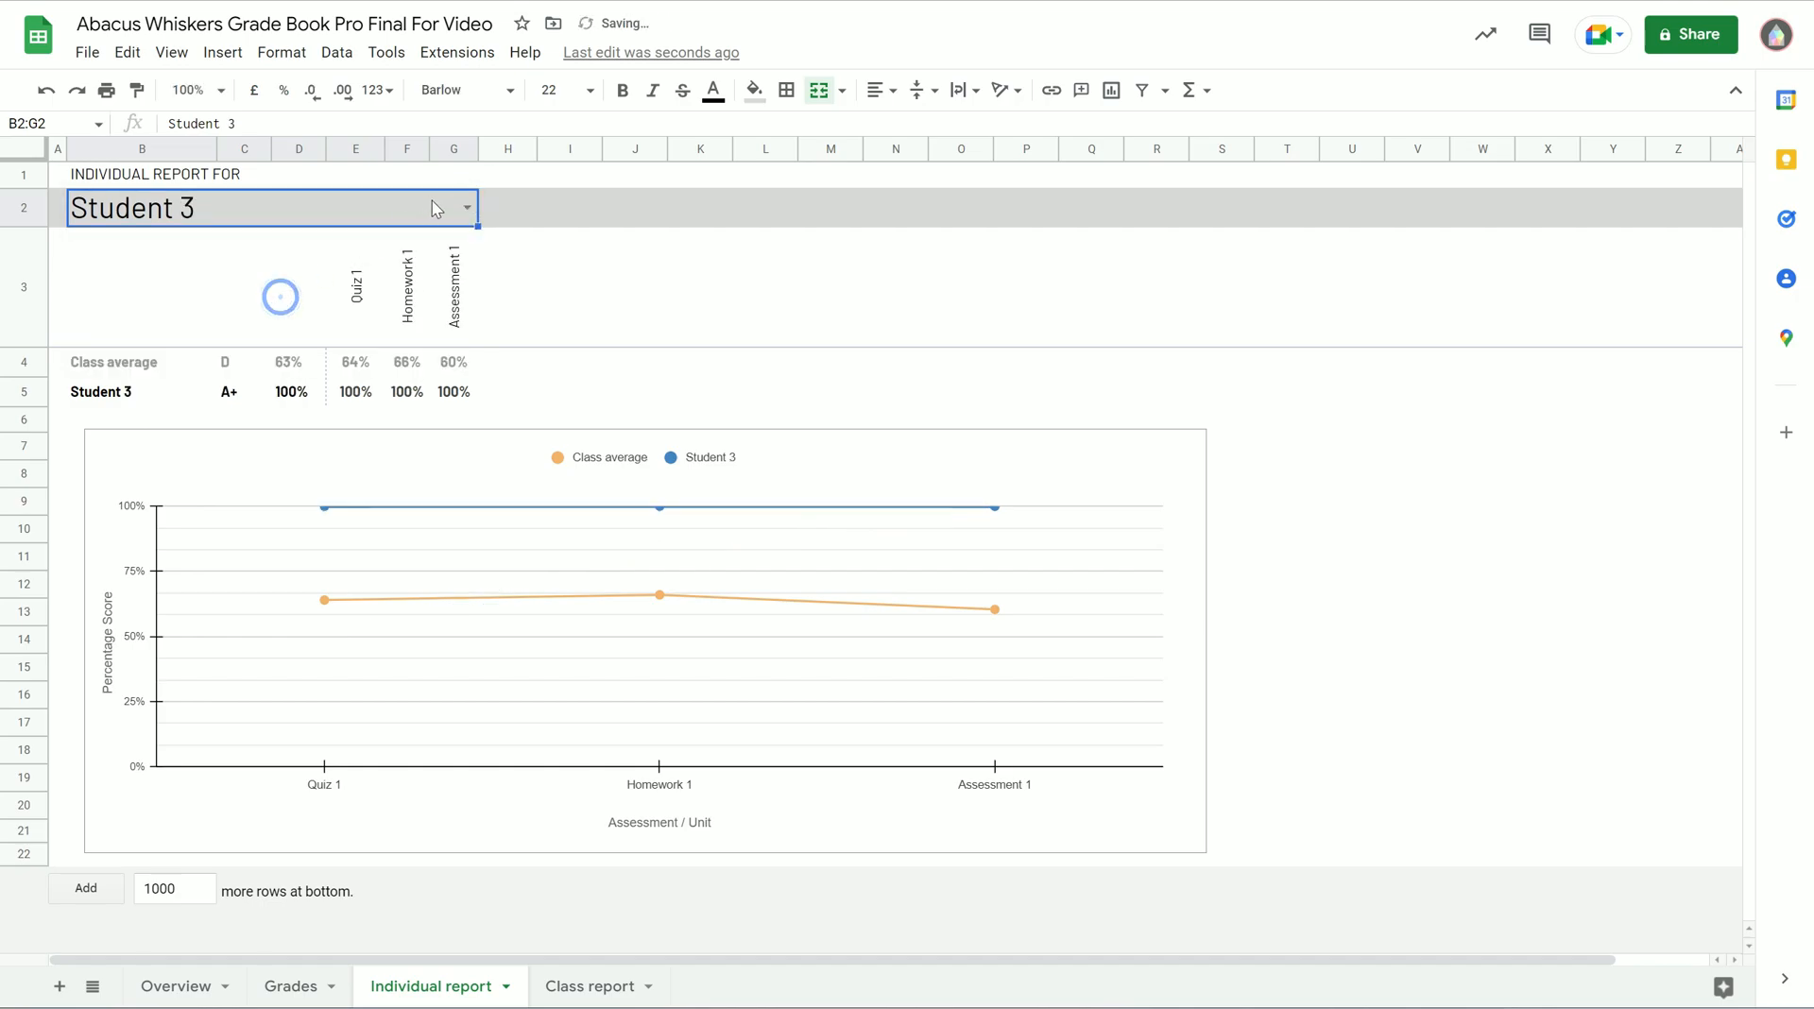
left_click(466, 207)
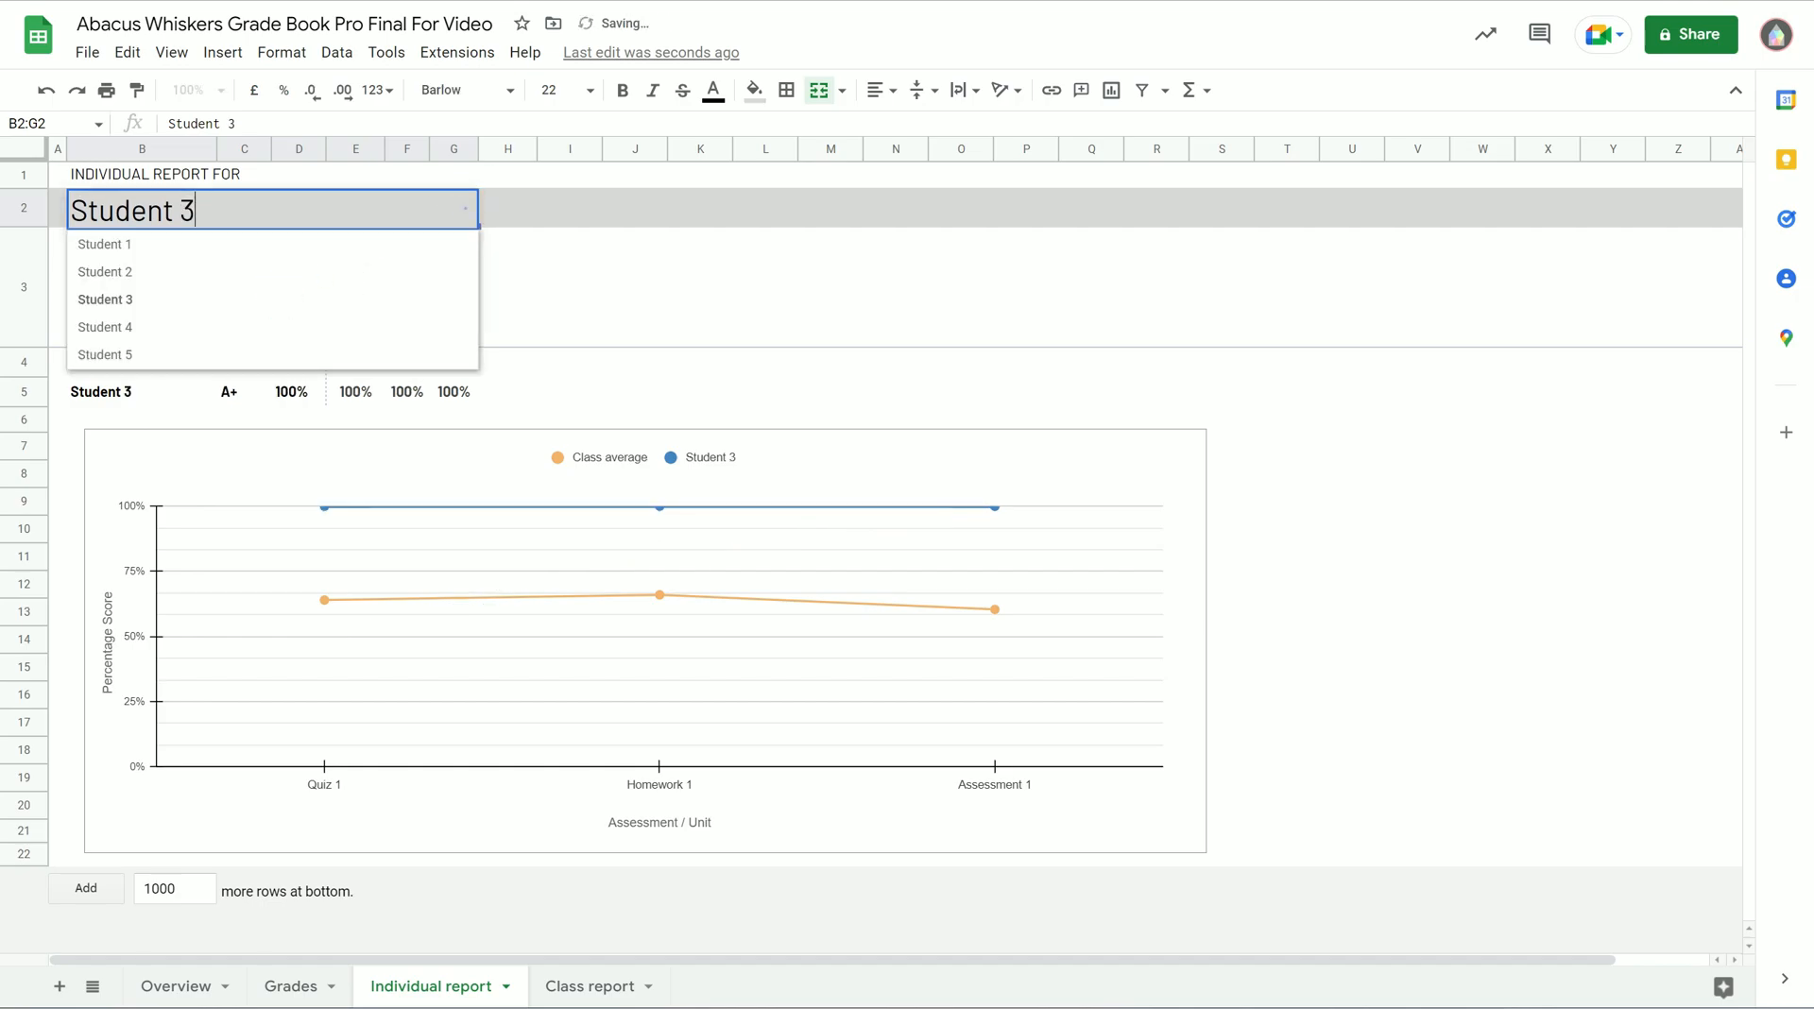
left_click(603, 298)
Display the individual reports of Student 4 and Student 5, and return the report to Student 1
left_click(459, 200)
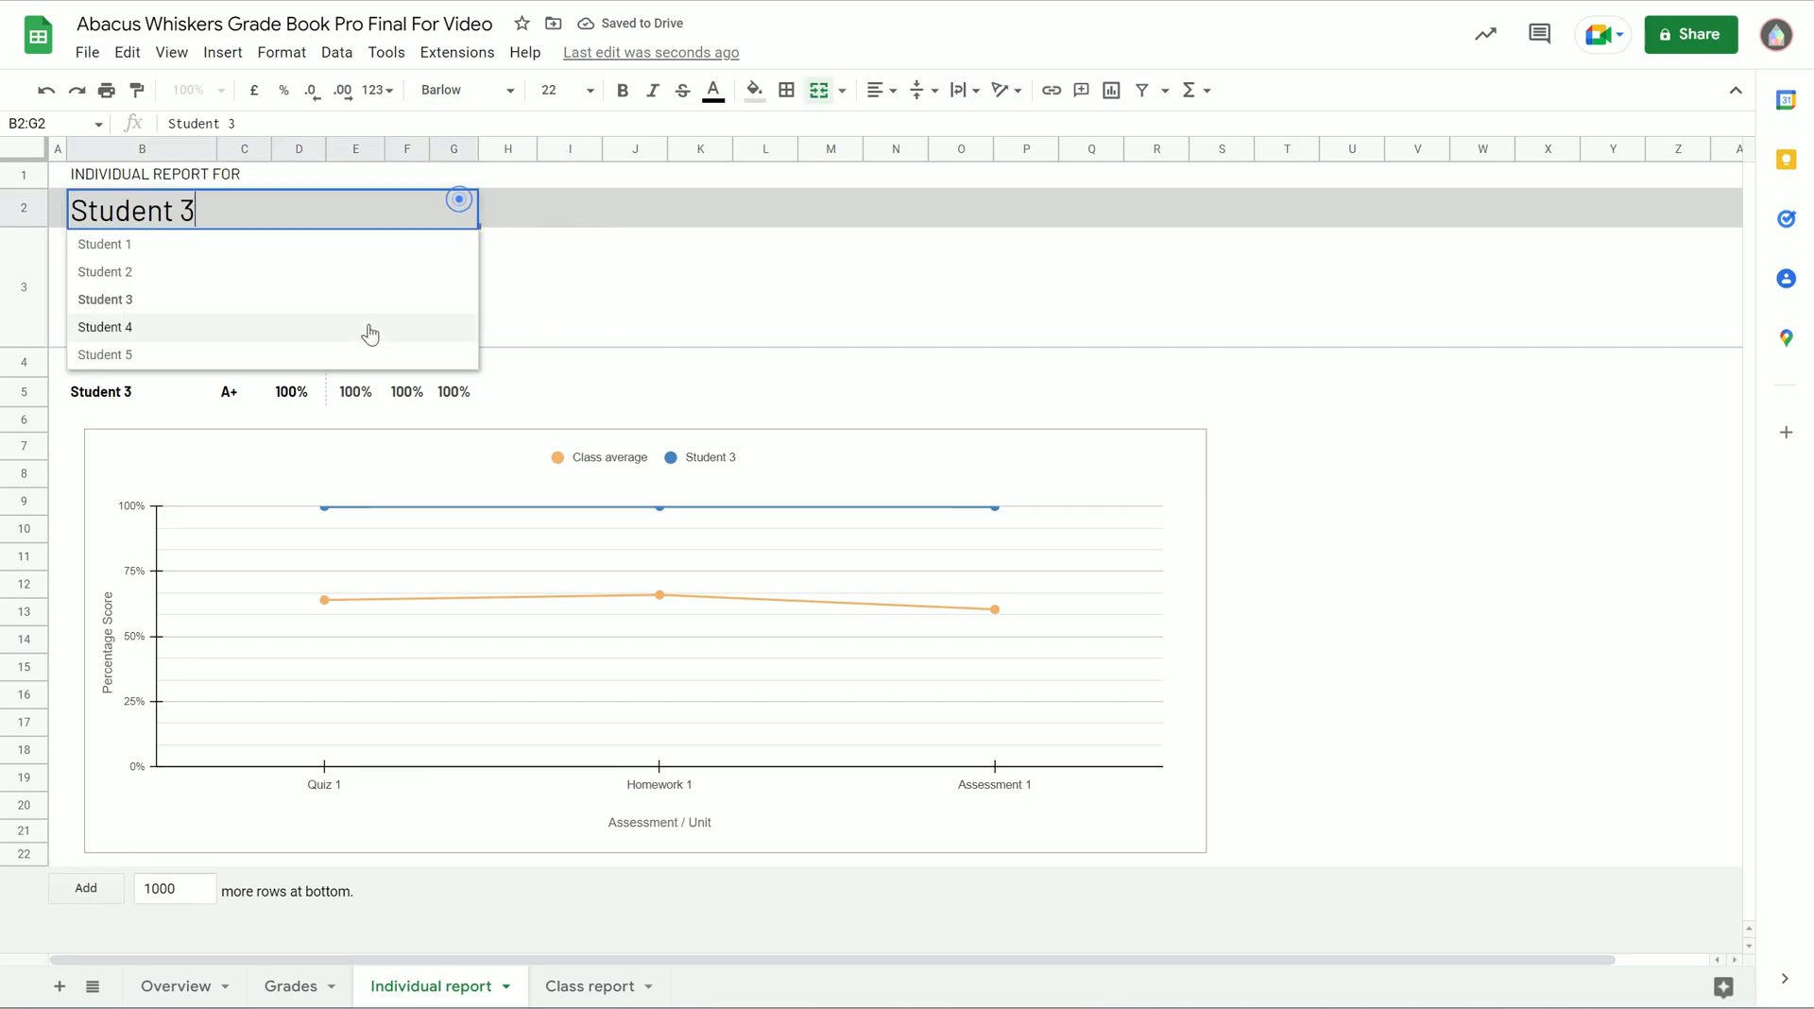
left_click(364, 327)
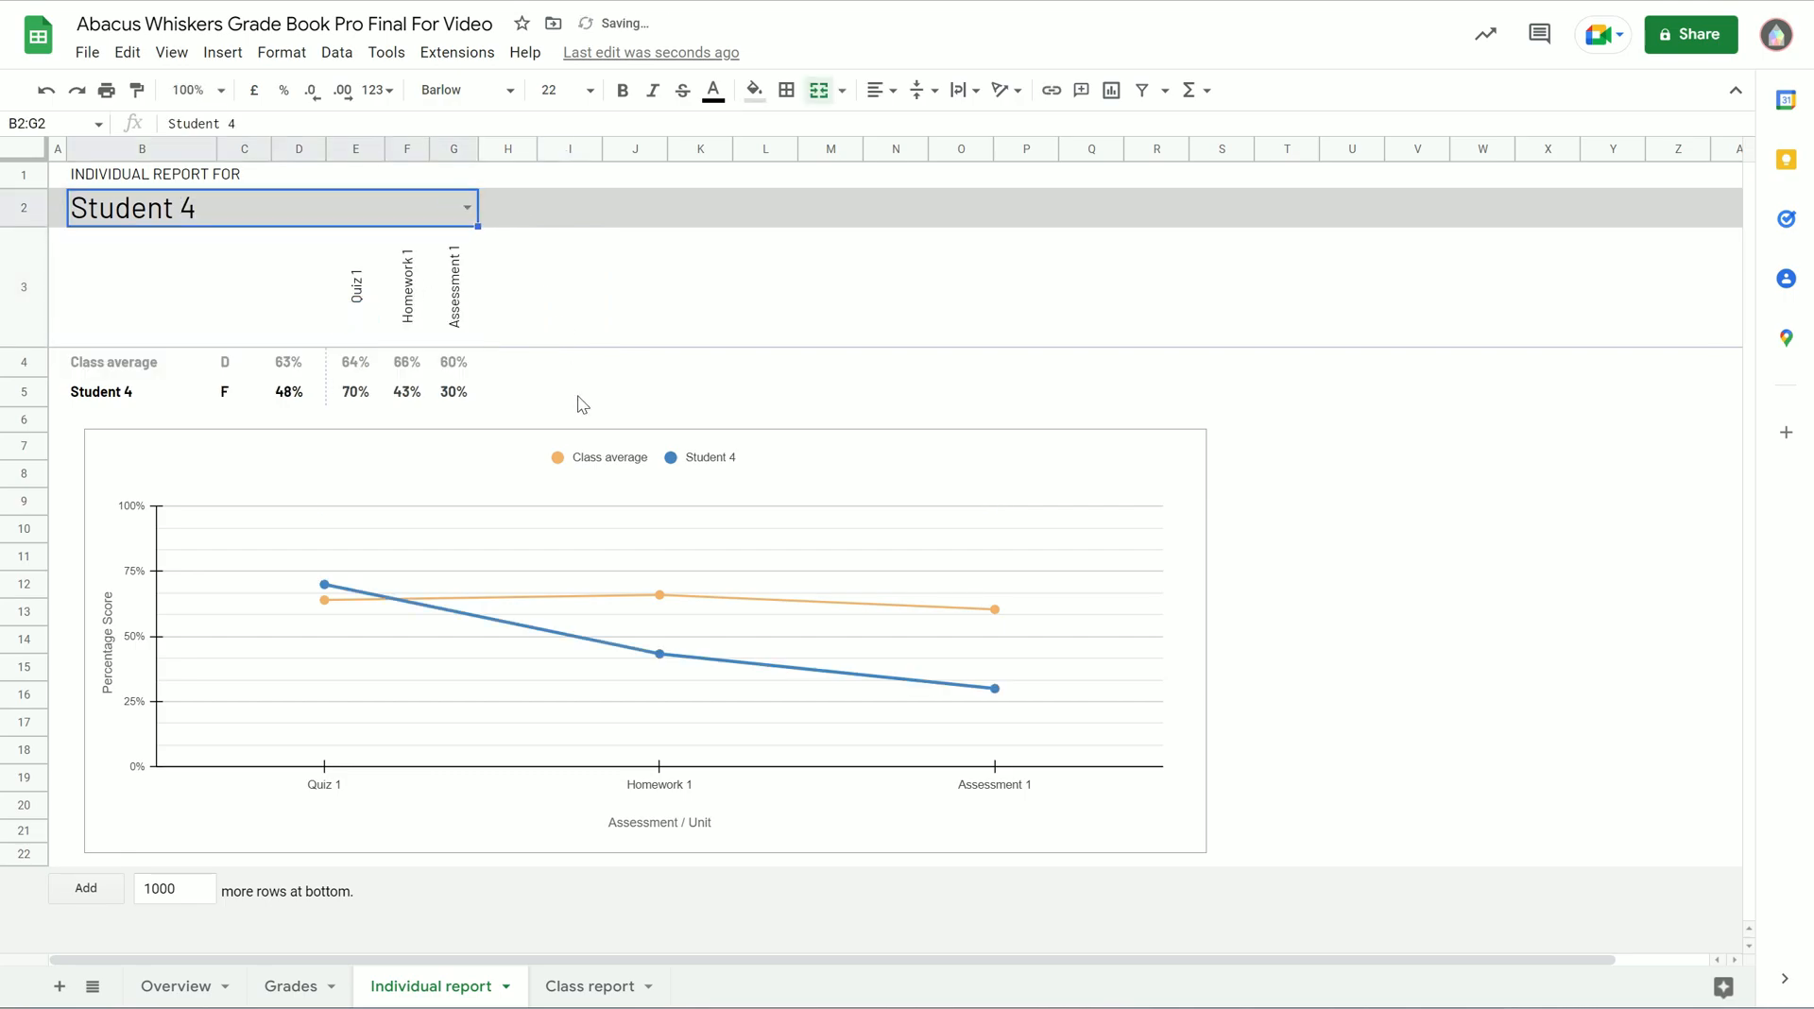
left_click(467, 209)
left_click(300, 362)
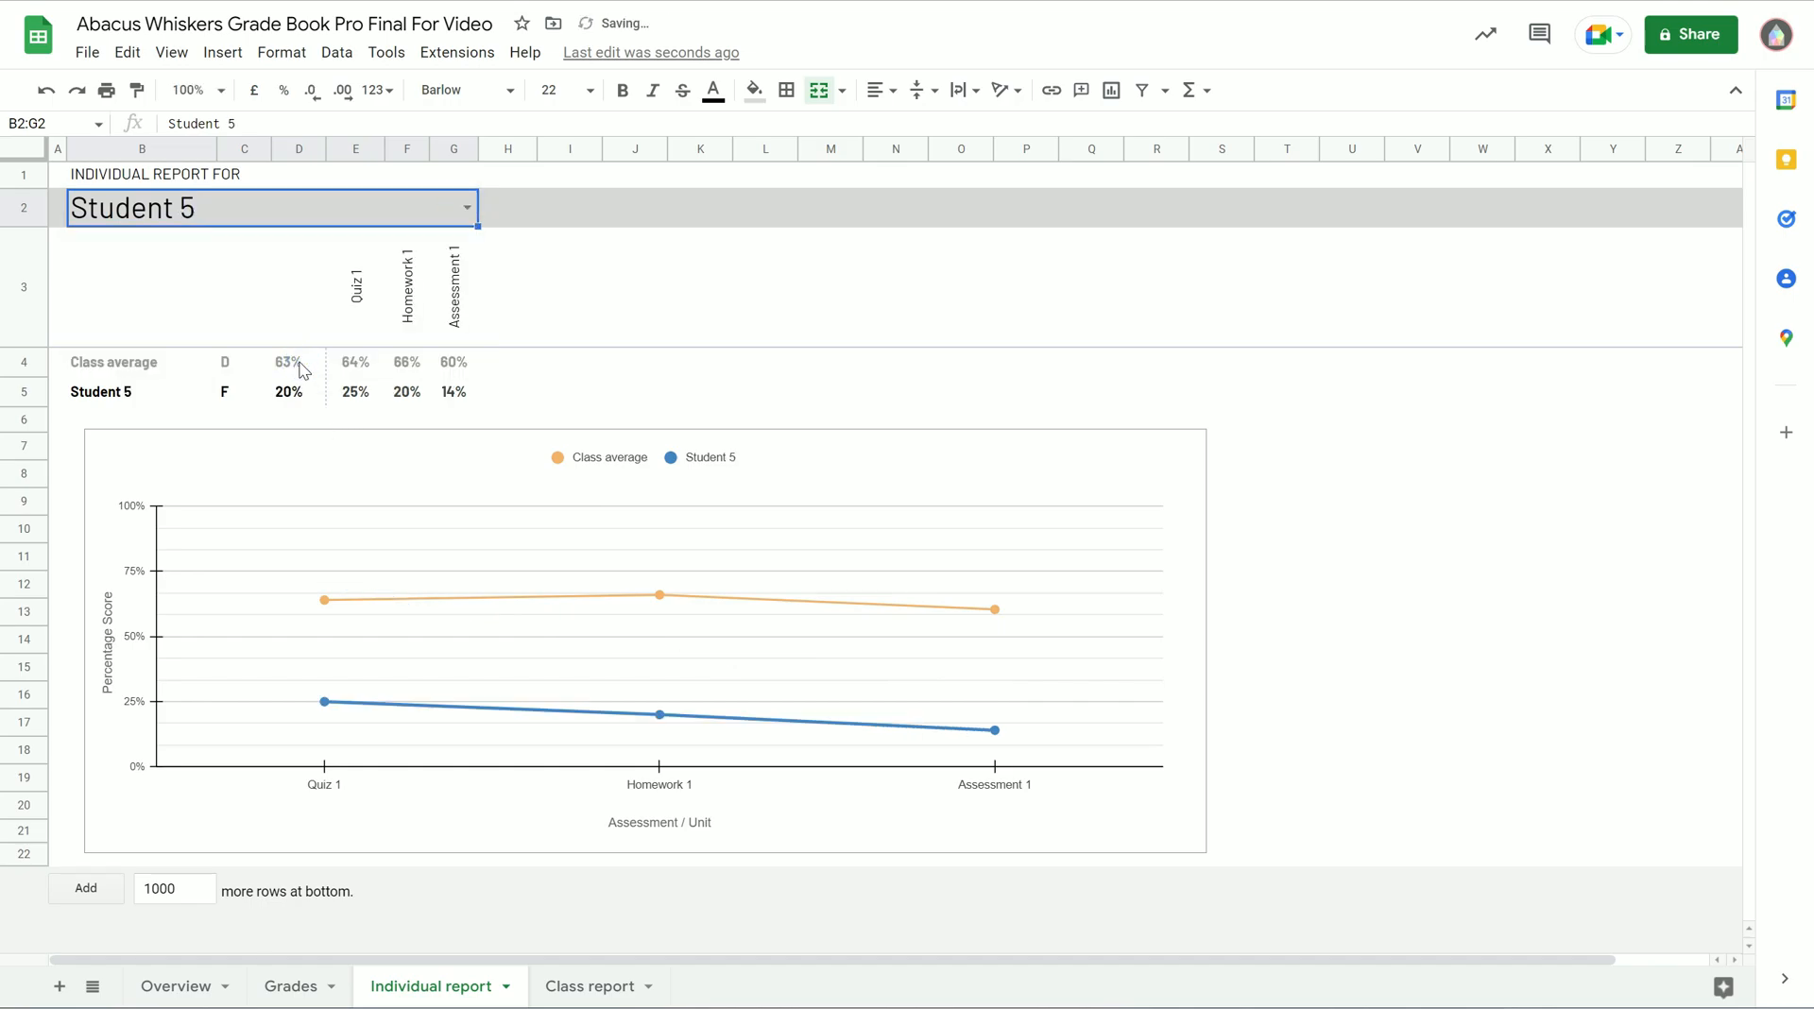
double_click(462, 208)
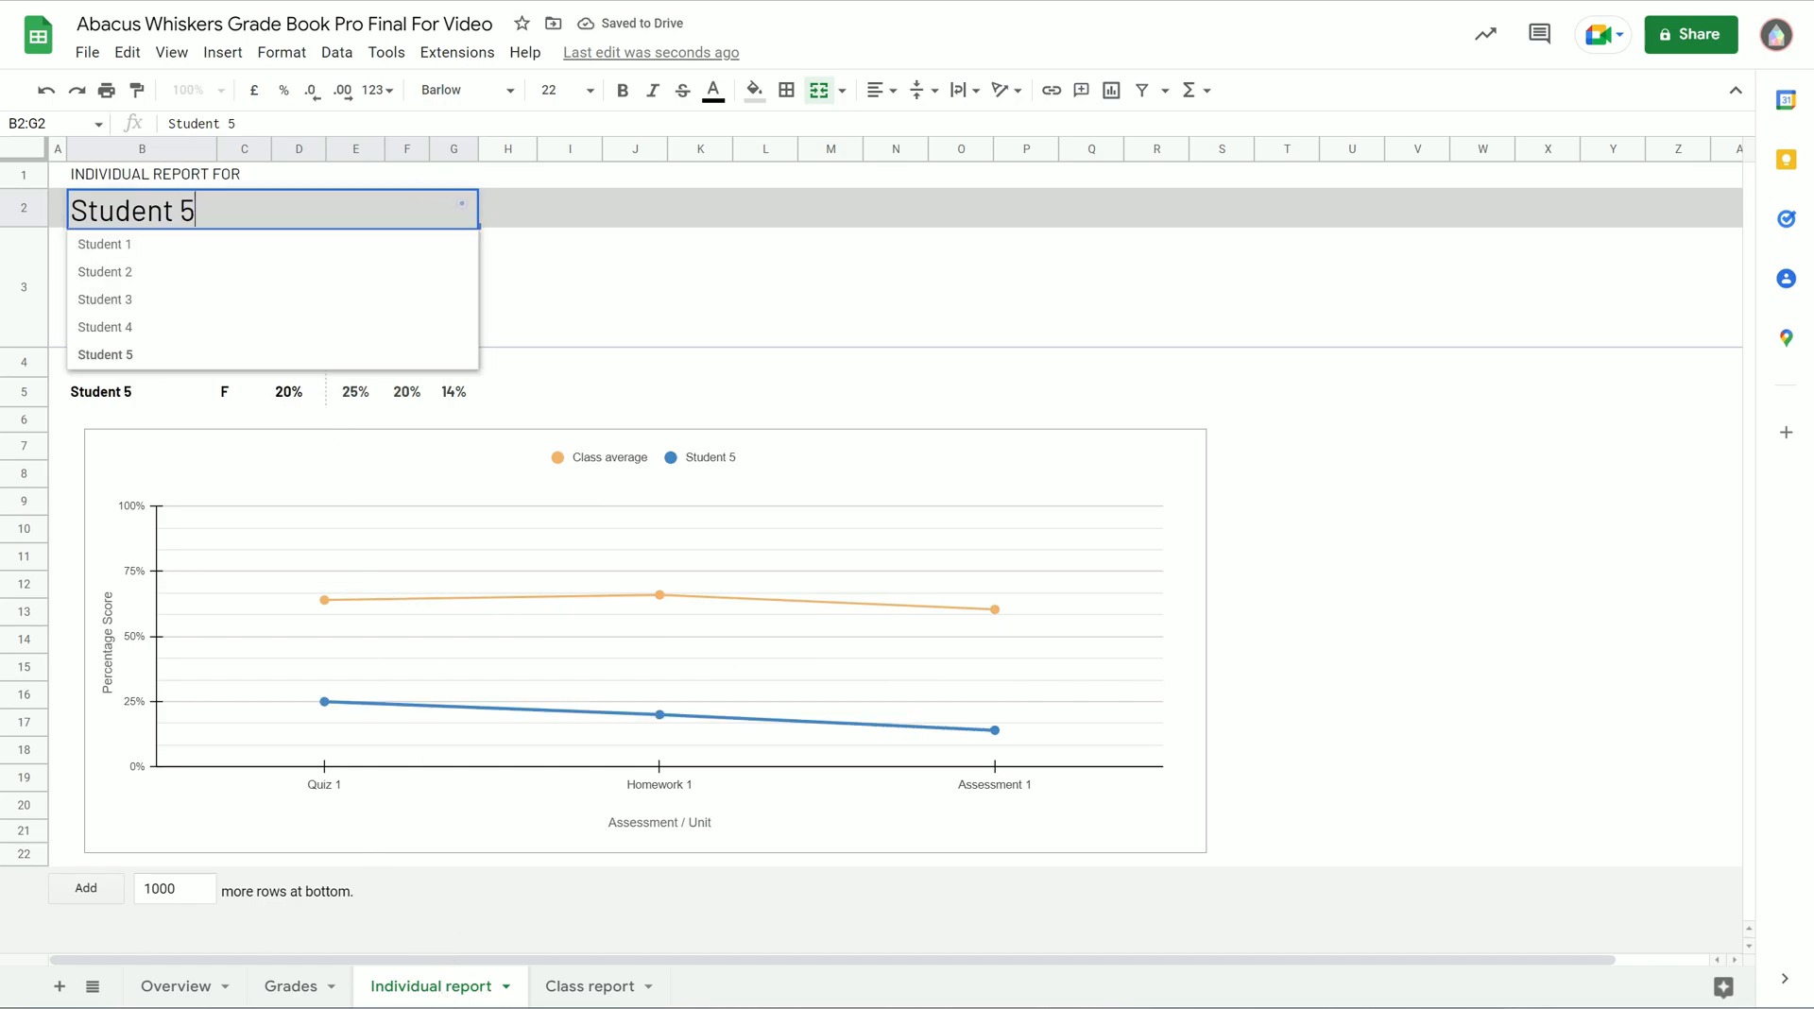
left_click(287, 246)
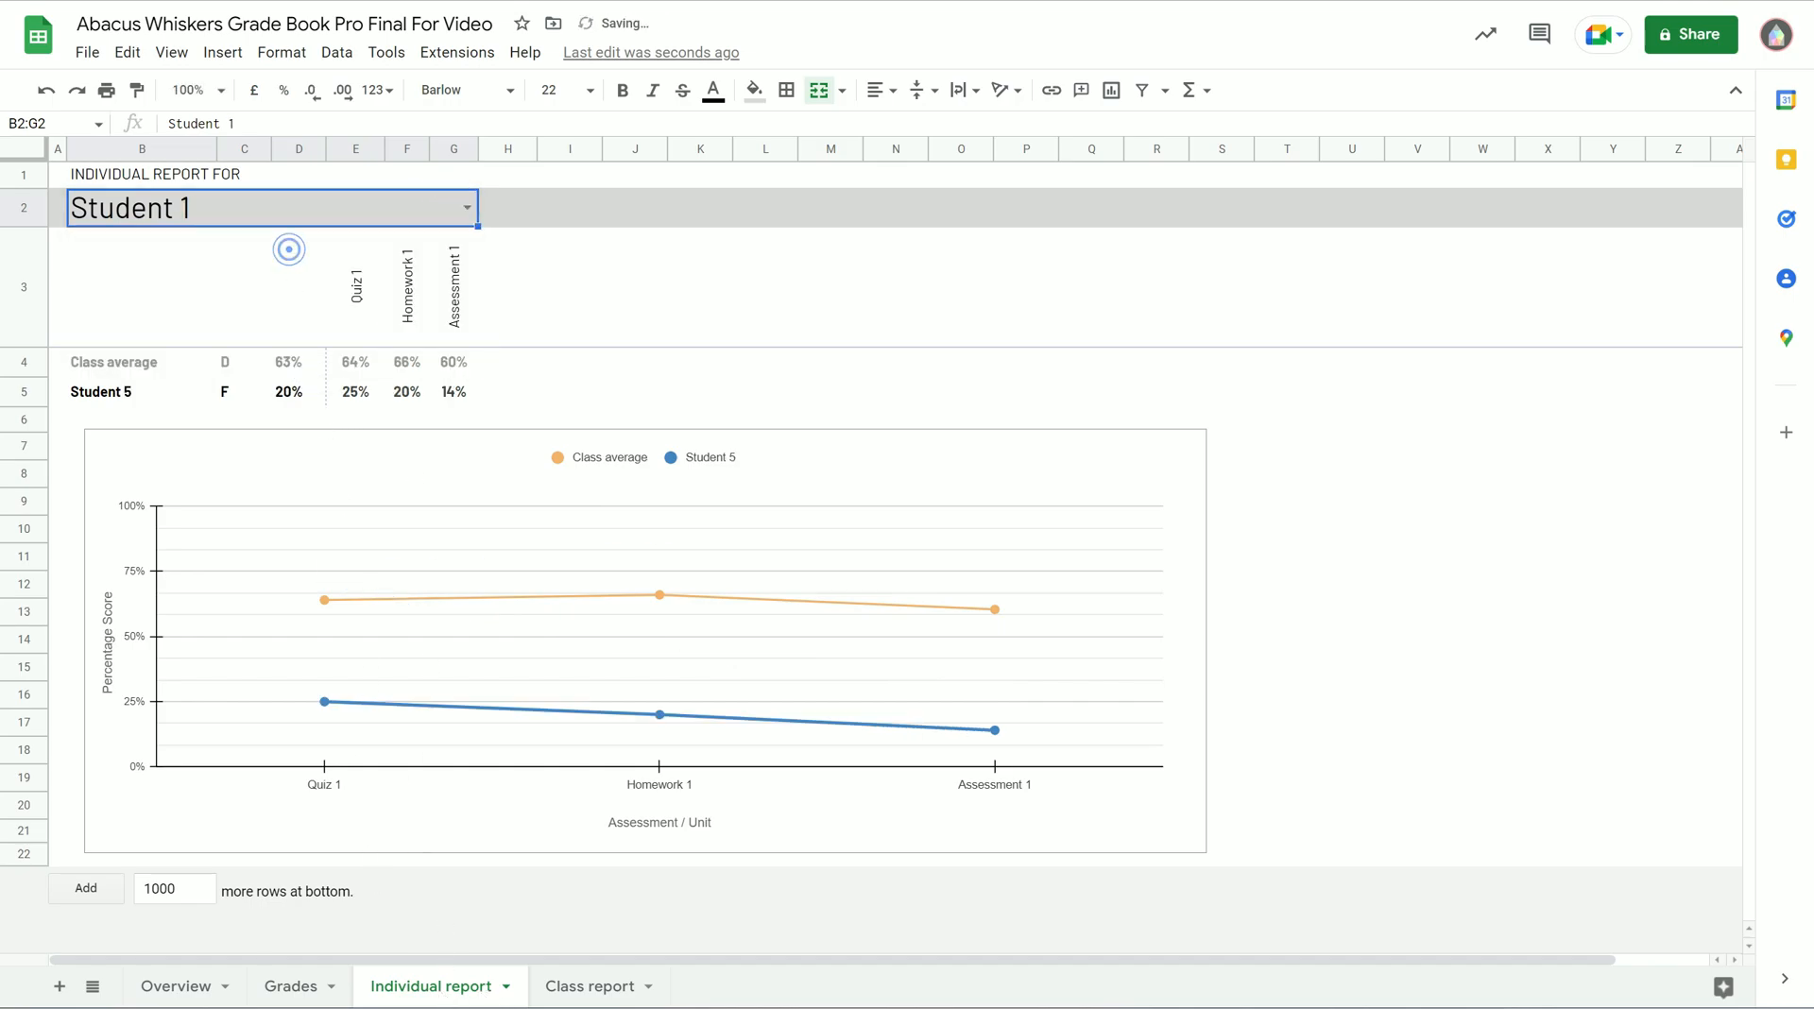
Revisit the report sheets and examine the spare assignment columns and student rows on the Grades sheet
left_click(578, 990)
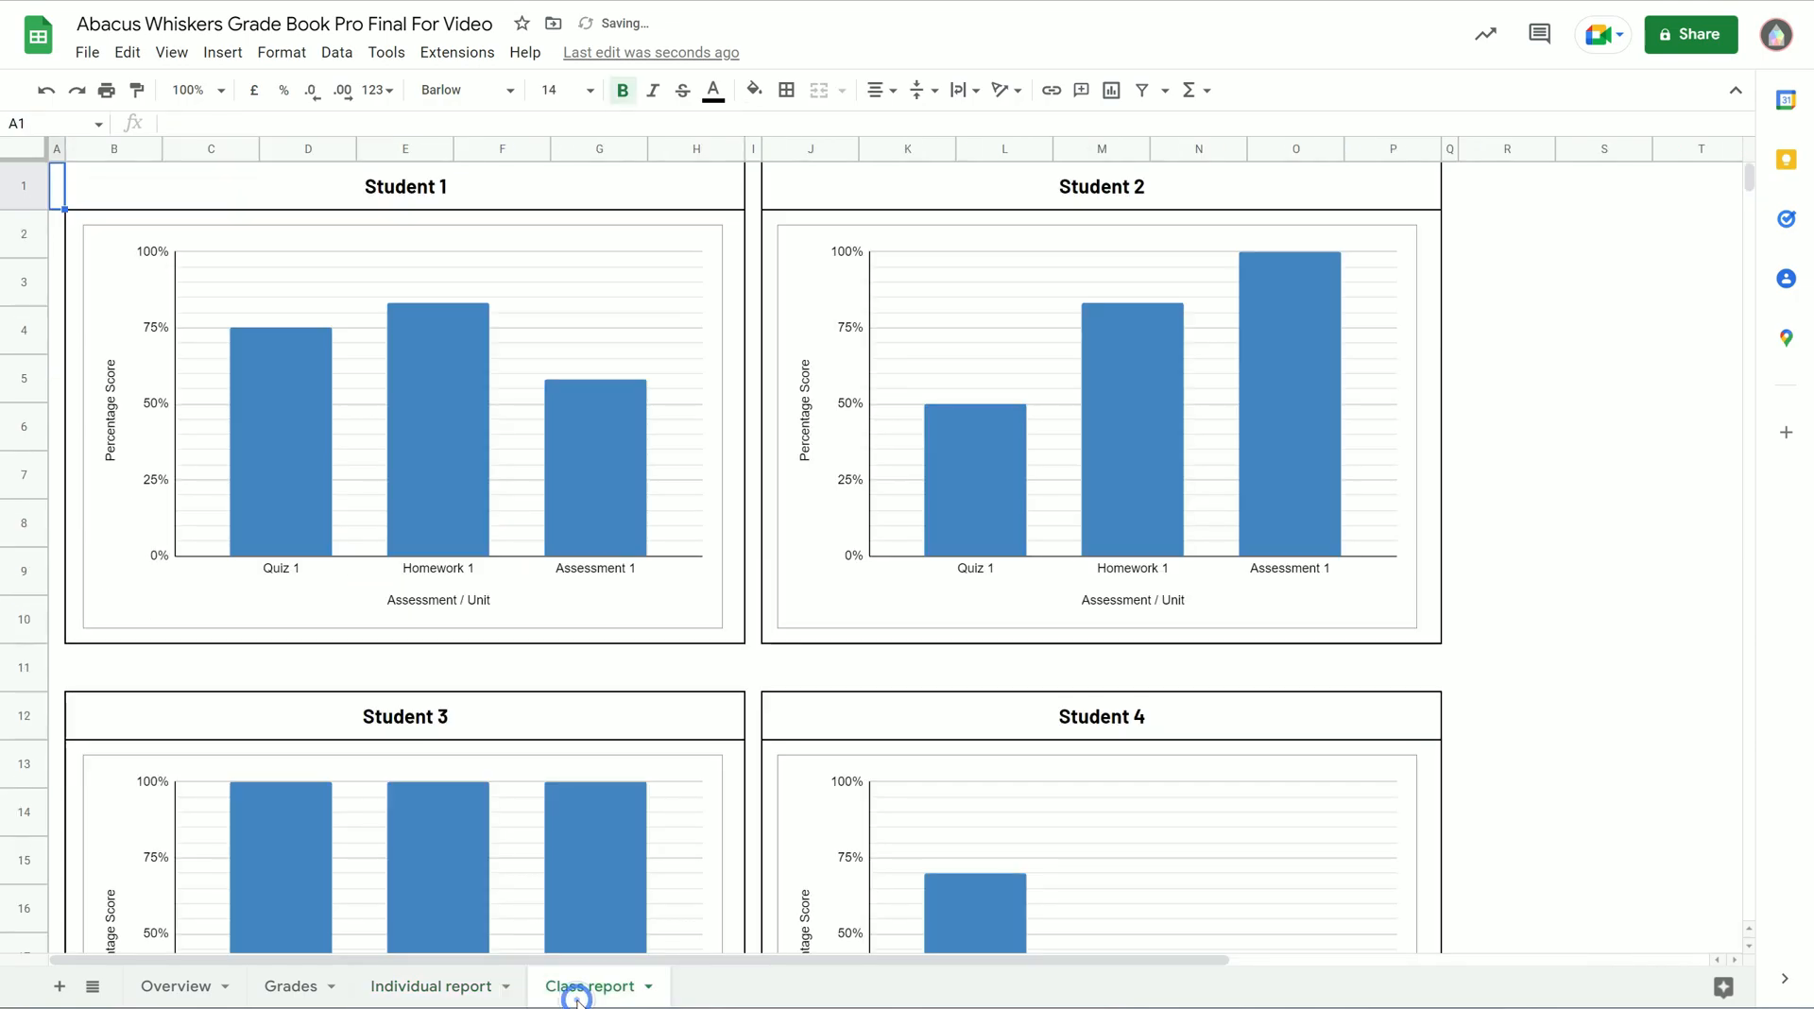
left_click(435, 986)
left_click(291, 986)
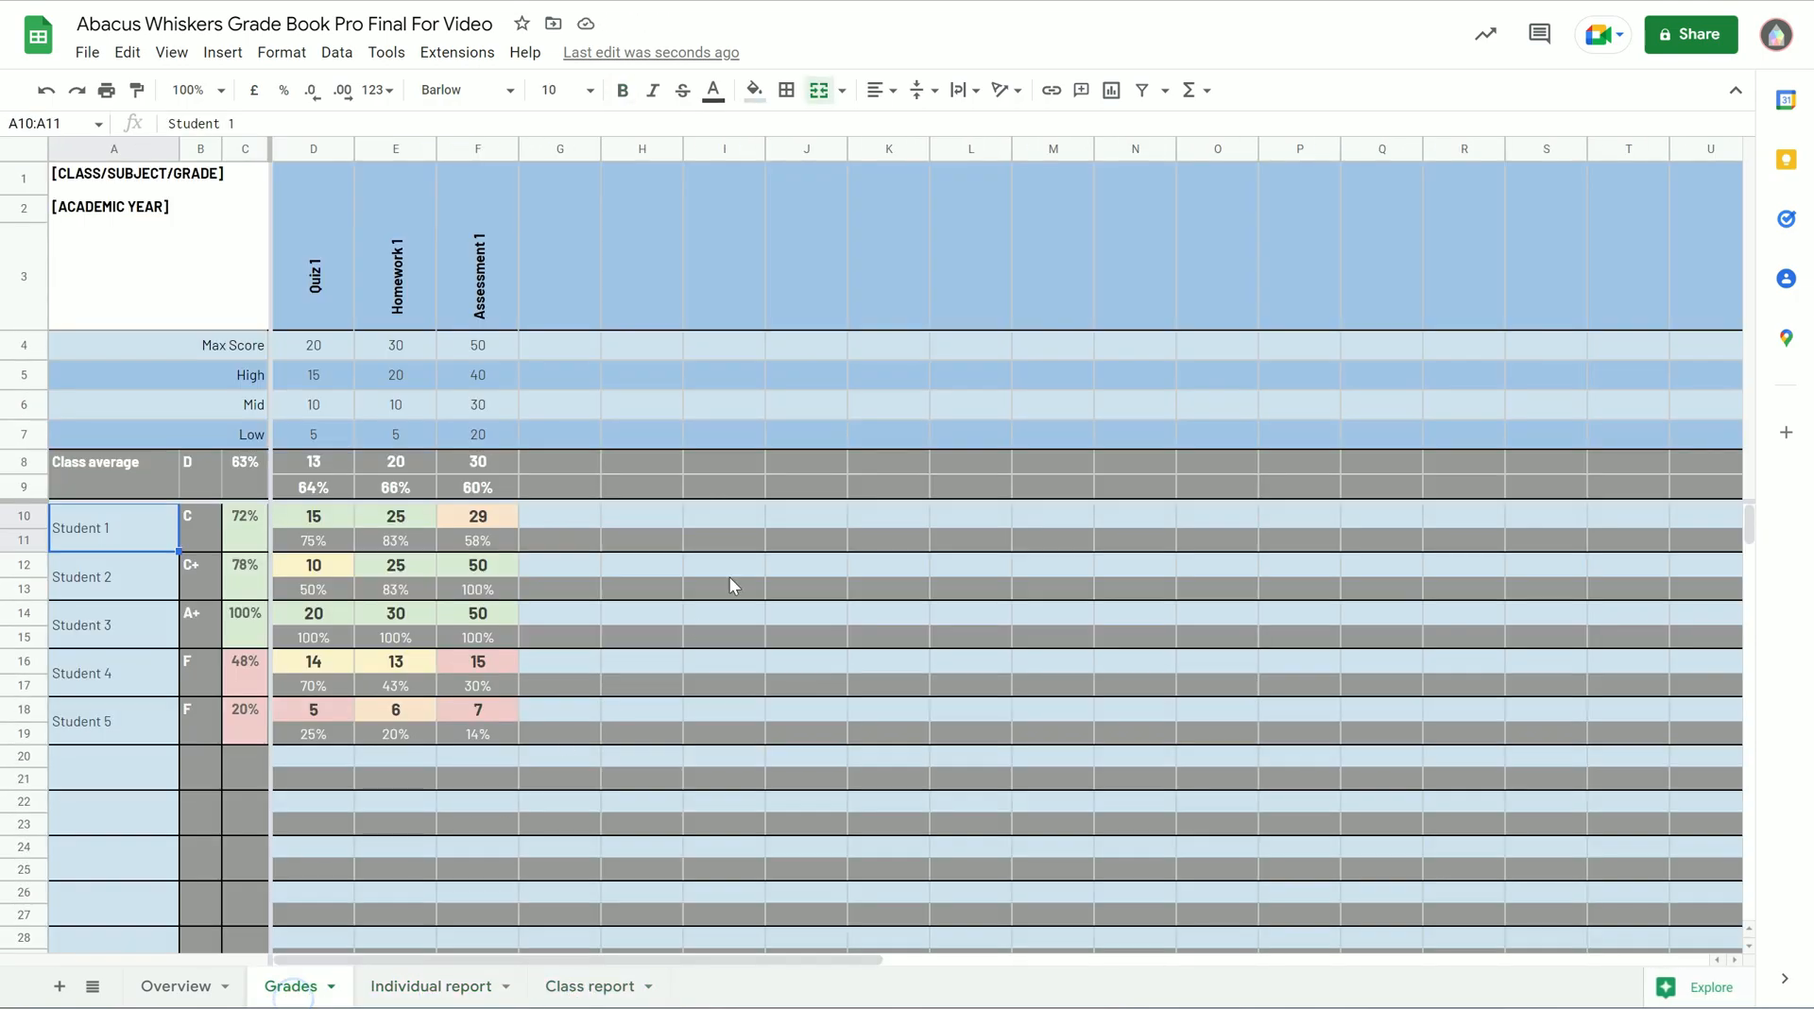
left_click_drag(693, 959, 1499, 861)
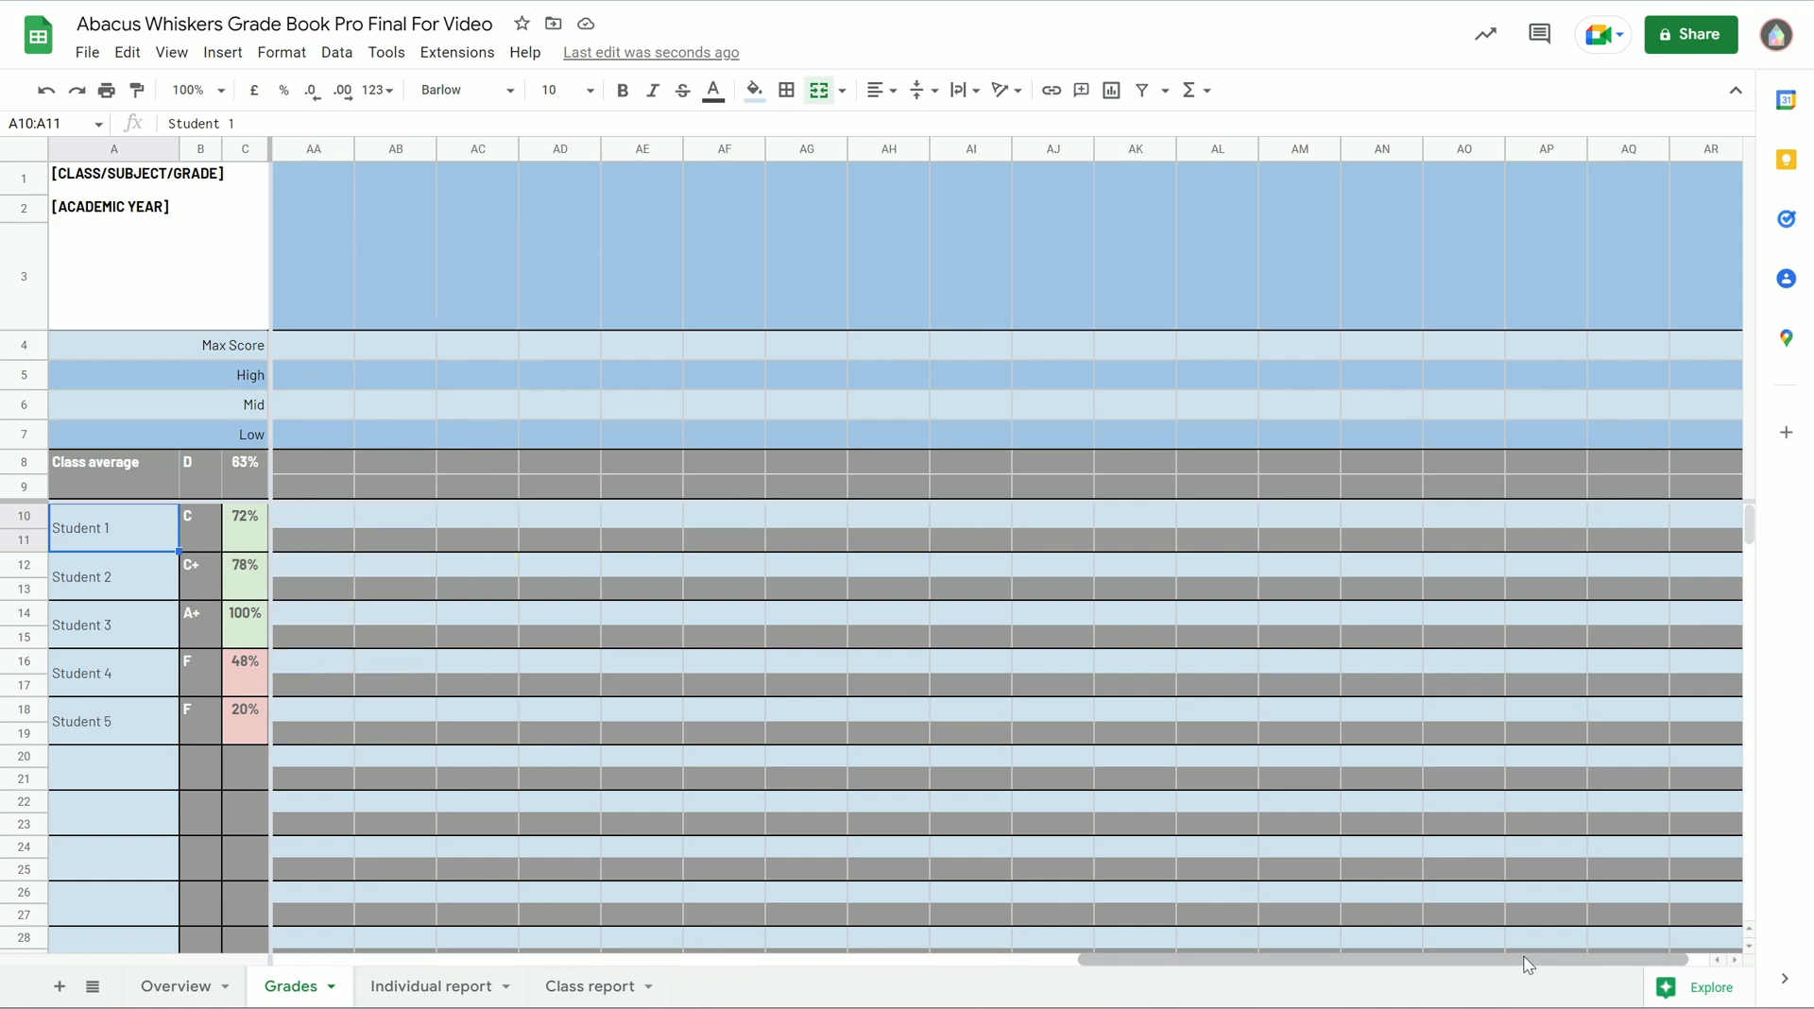
left_click_drag(1530, 958, 642, 935)
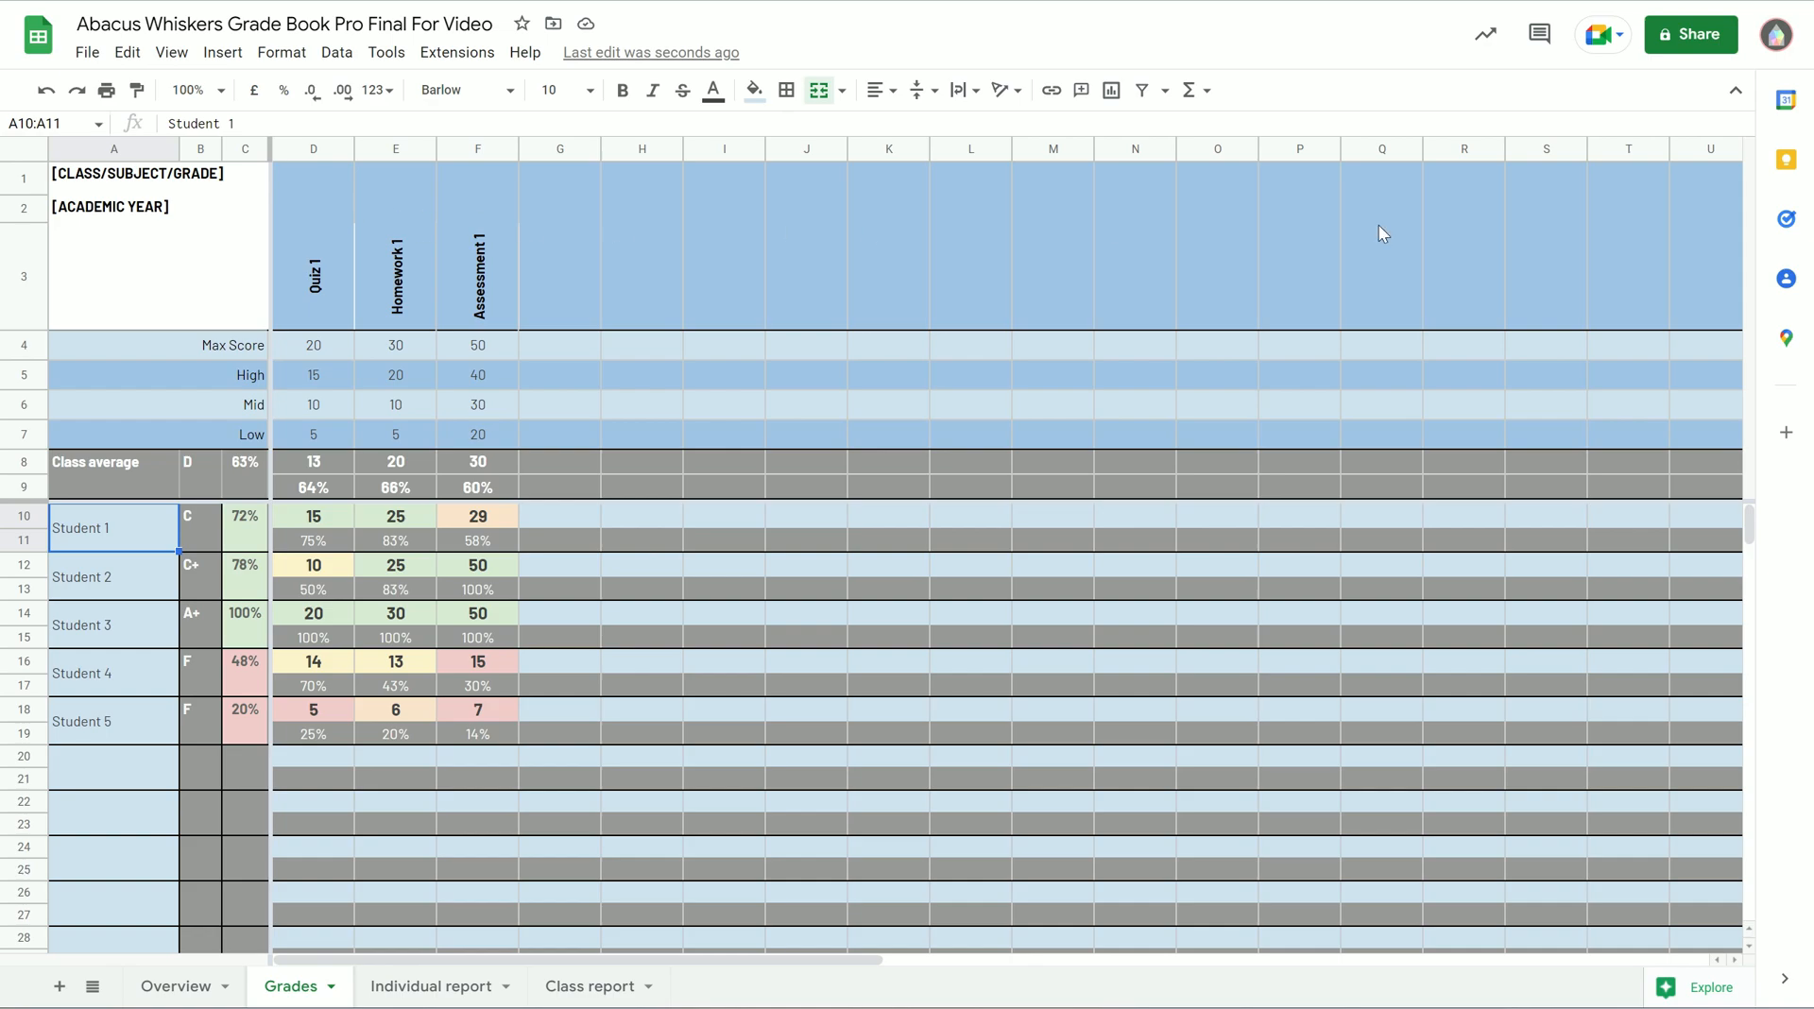
scroll(818, 608, "down", 15)
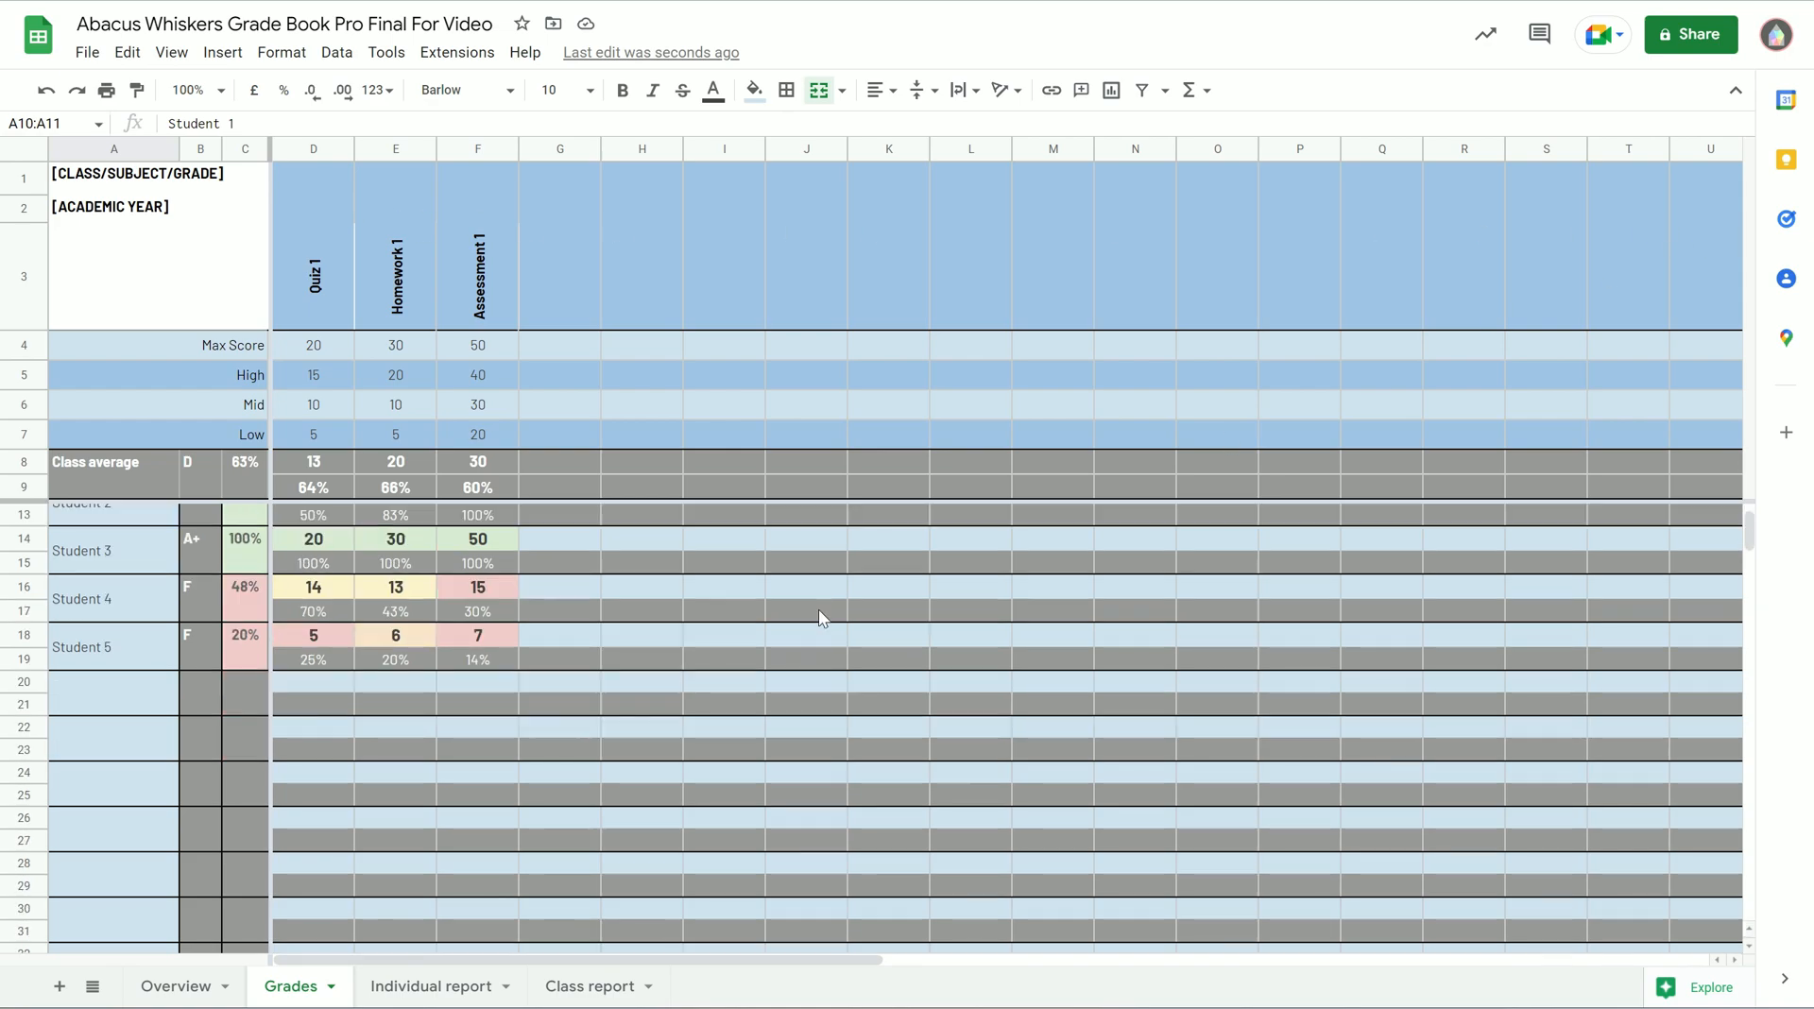
scroll(631, 647, "down", 8)
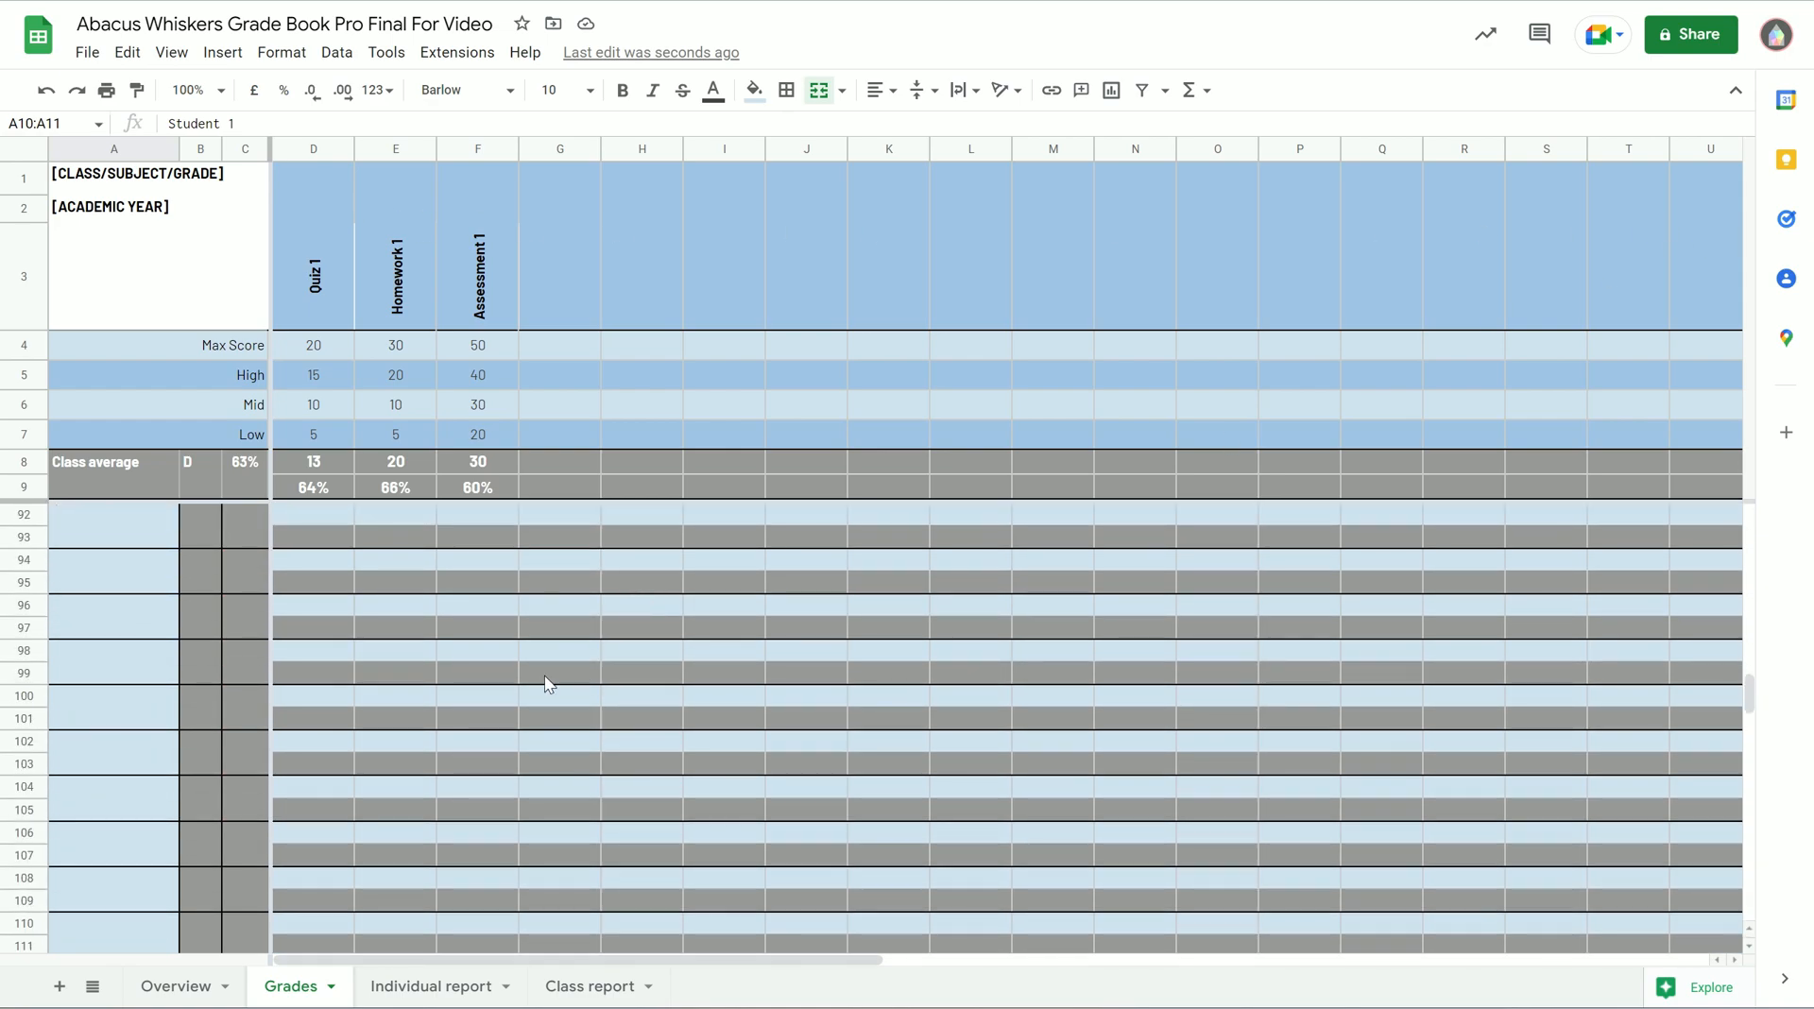
scroll(378, 736, "down", 10)
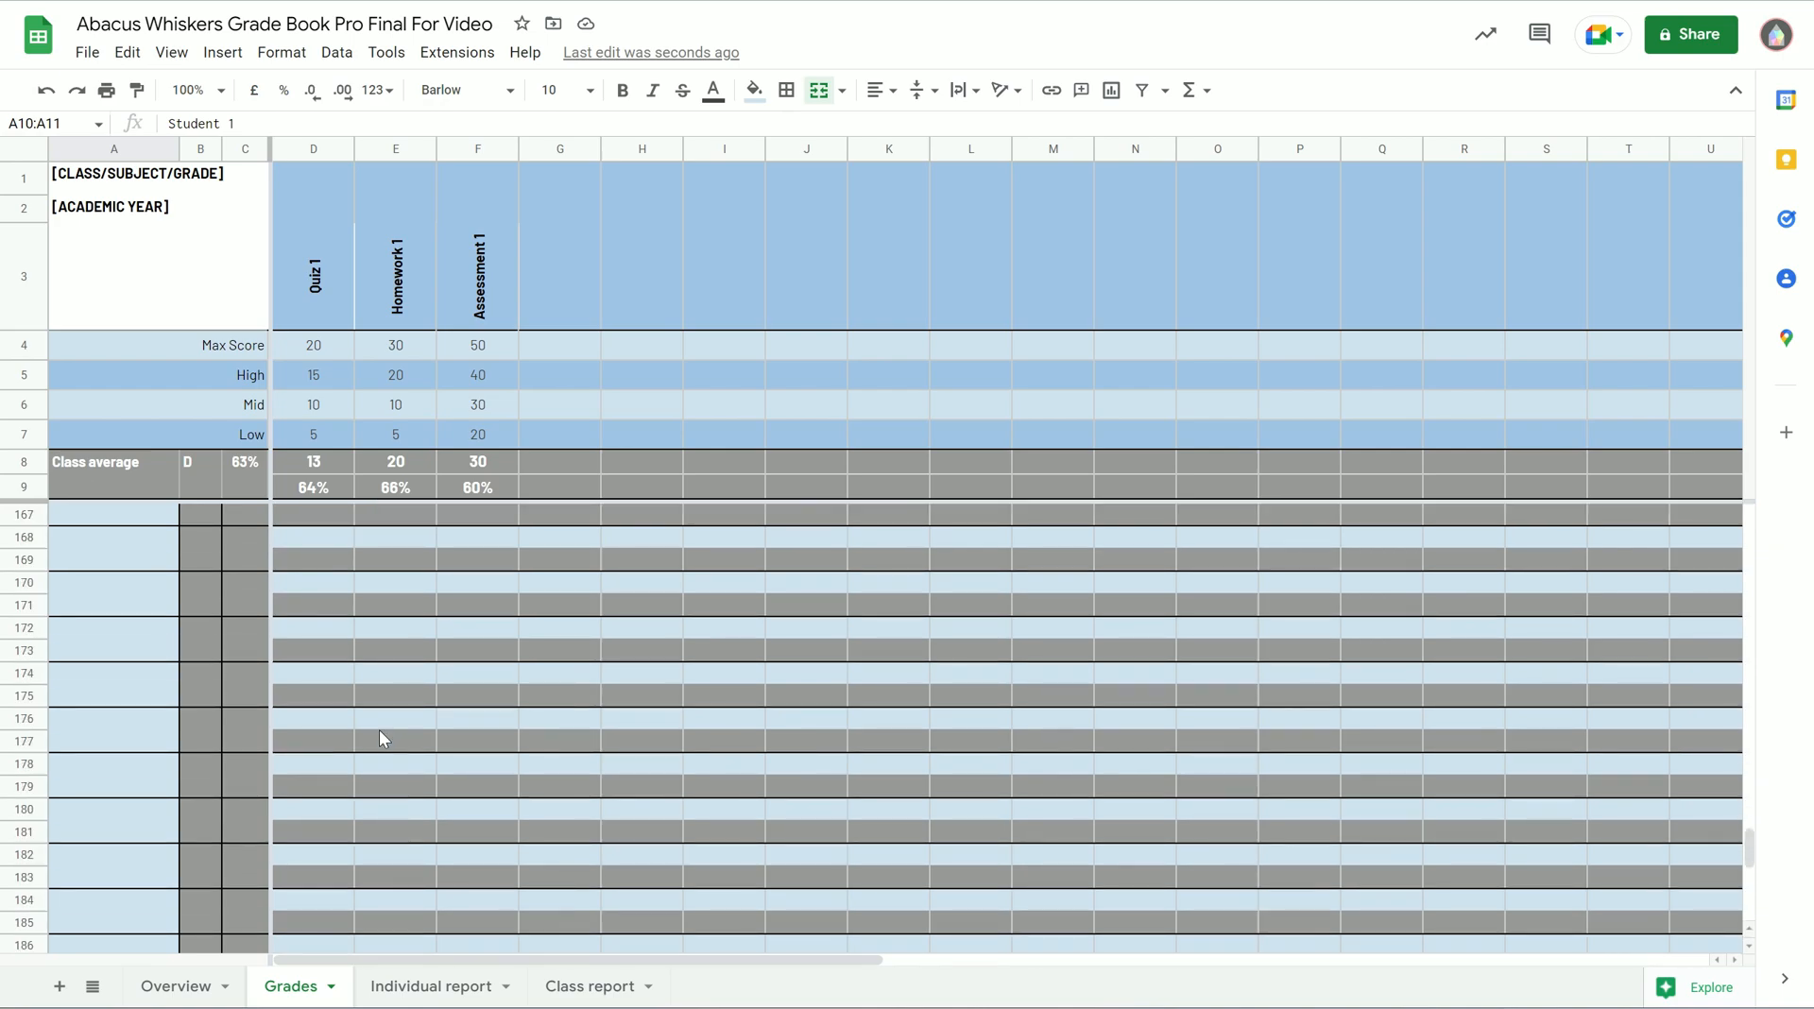
scroll(1704, 749, "up", 6)
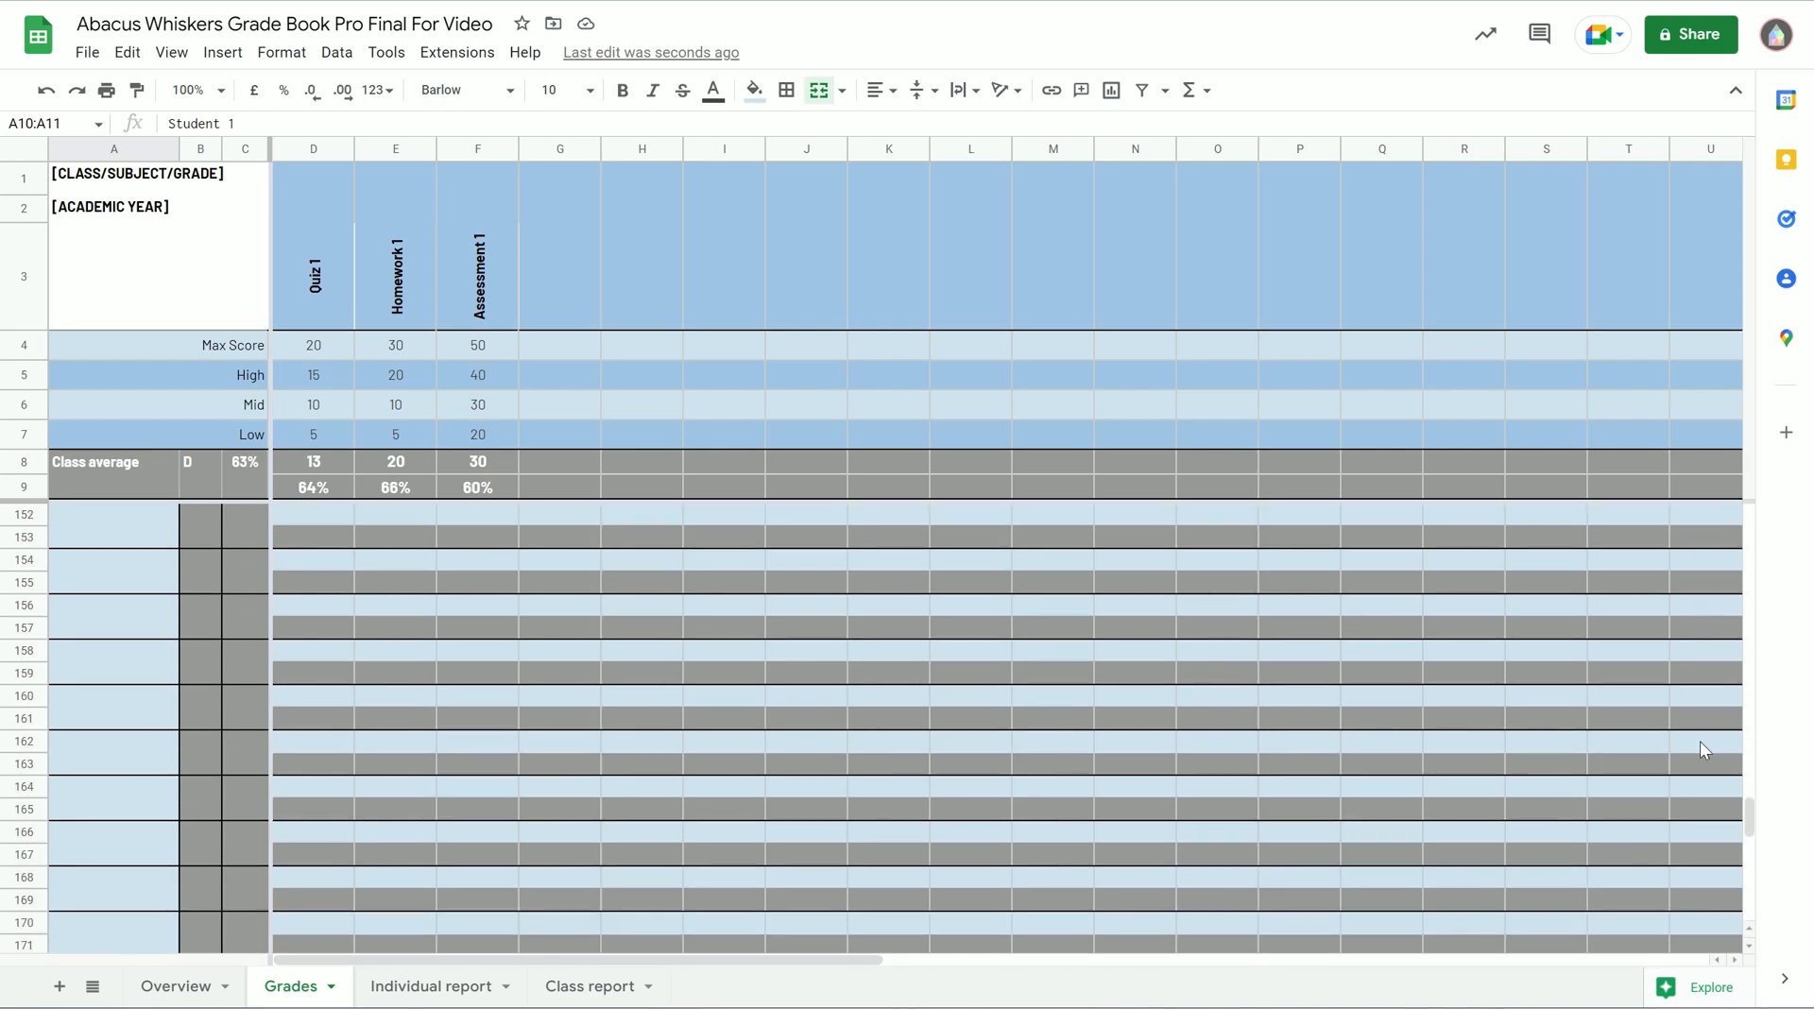
left_click_drag(1752, 818, 1748, 525)
Review the student charts on the Class report sheet and the grading system and charts on the Overview sheet
left_click(630, 989)
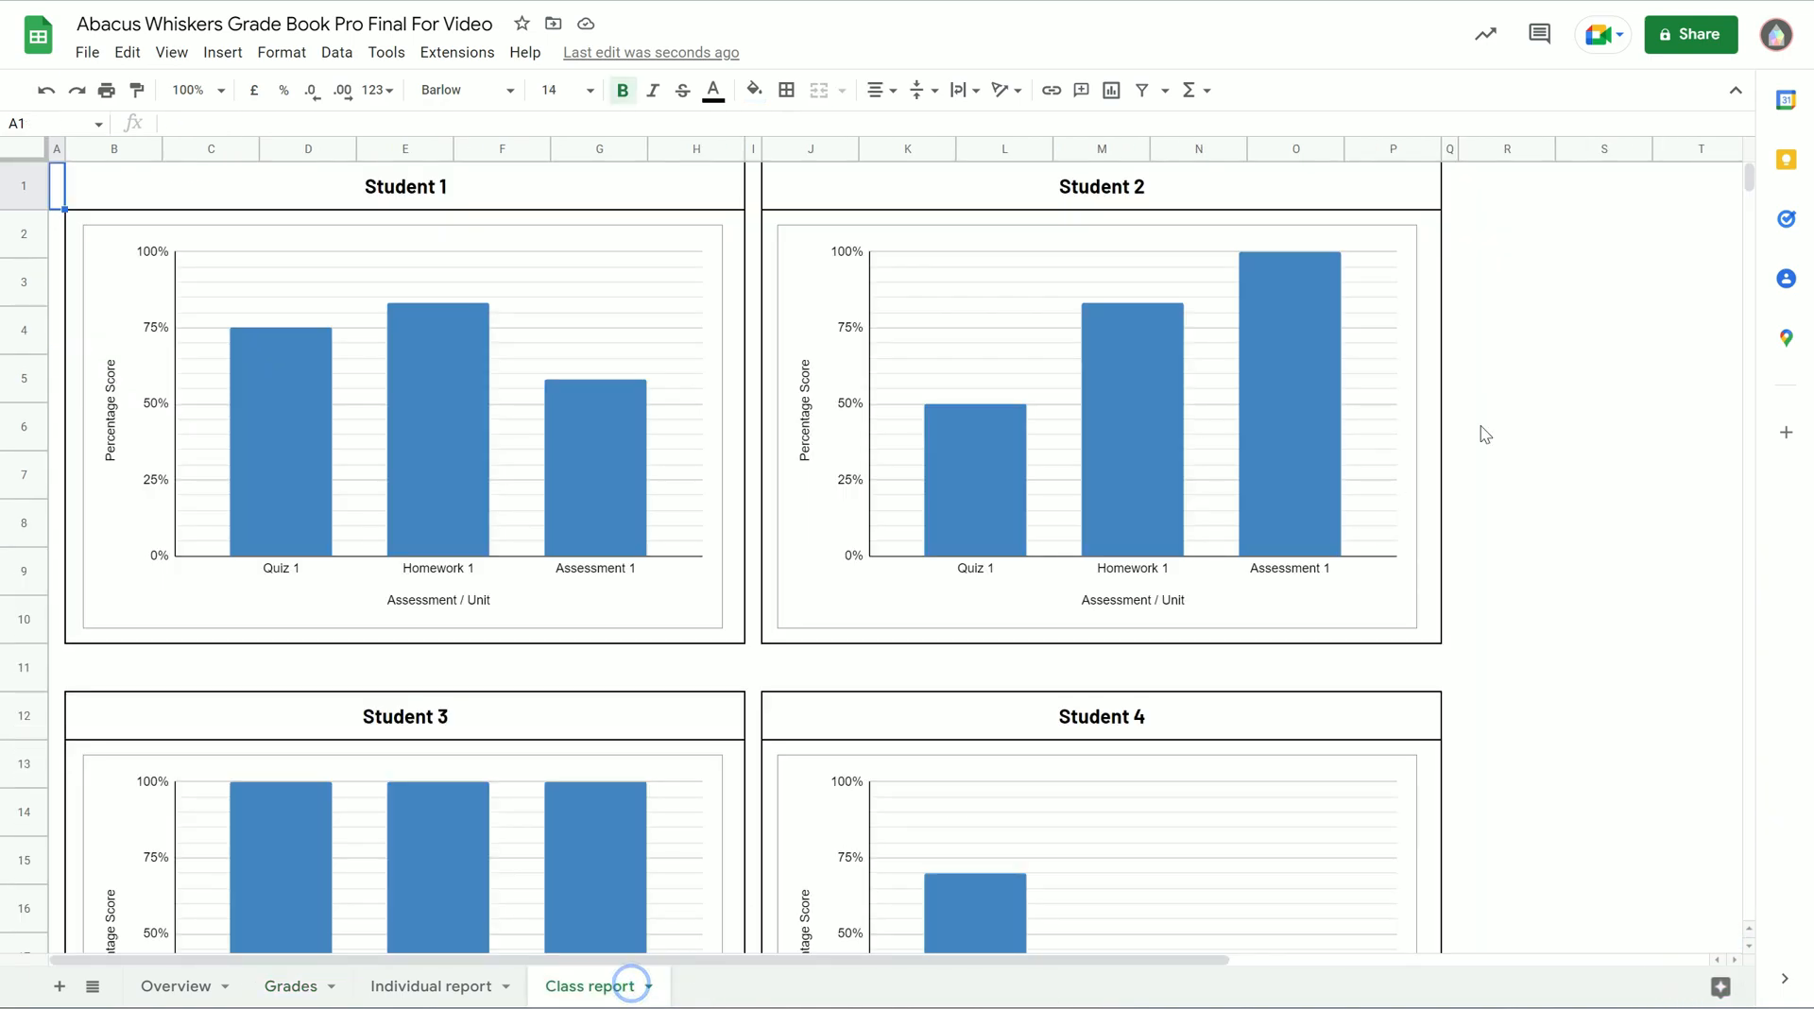
mouse_move(1751, 198)
left_mouse_down()
mouse_move(1704, 923)
mouse_move(1745, 749)
mouse_move(1747, 170)
left_mouse_up()
left_click(178, 986)
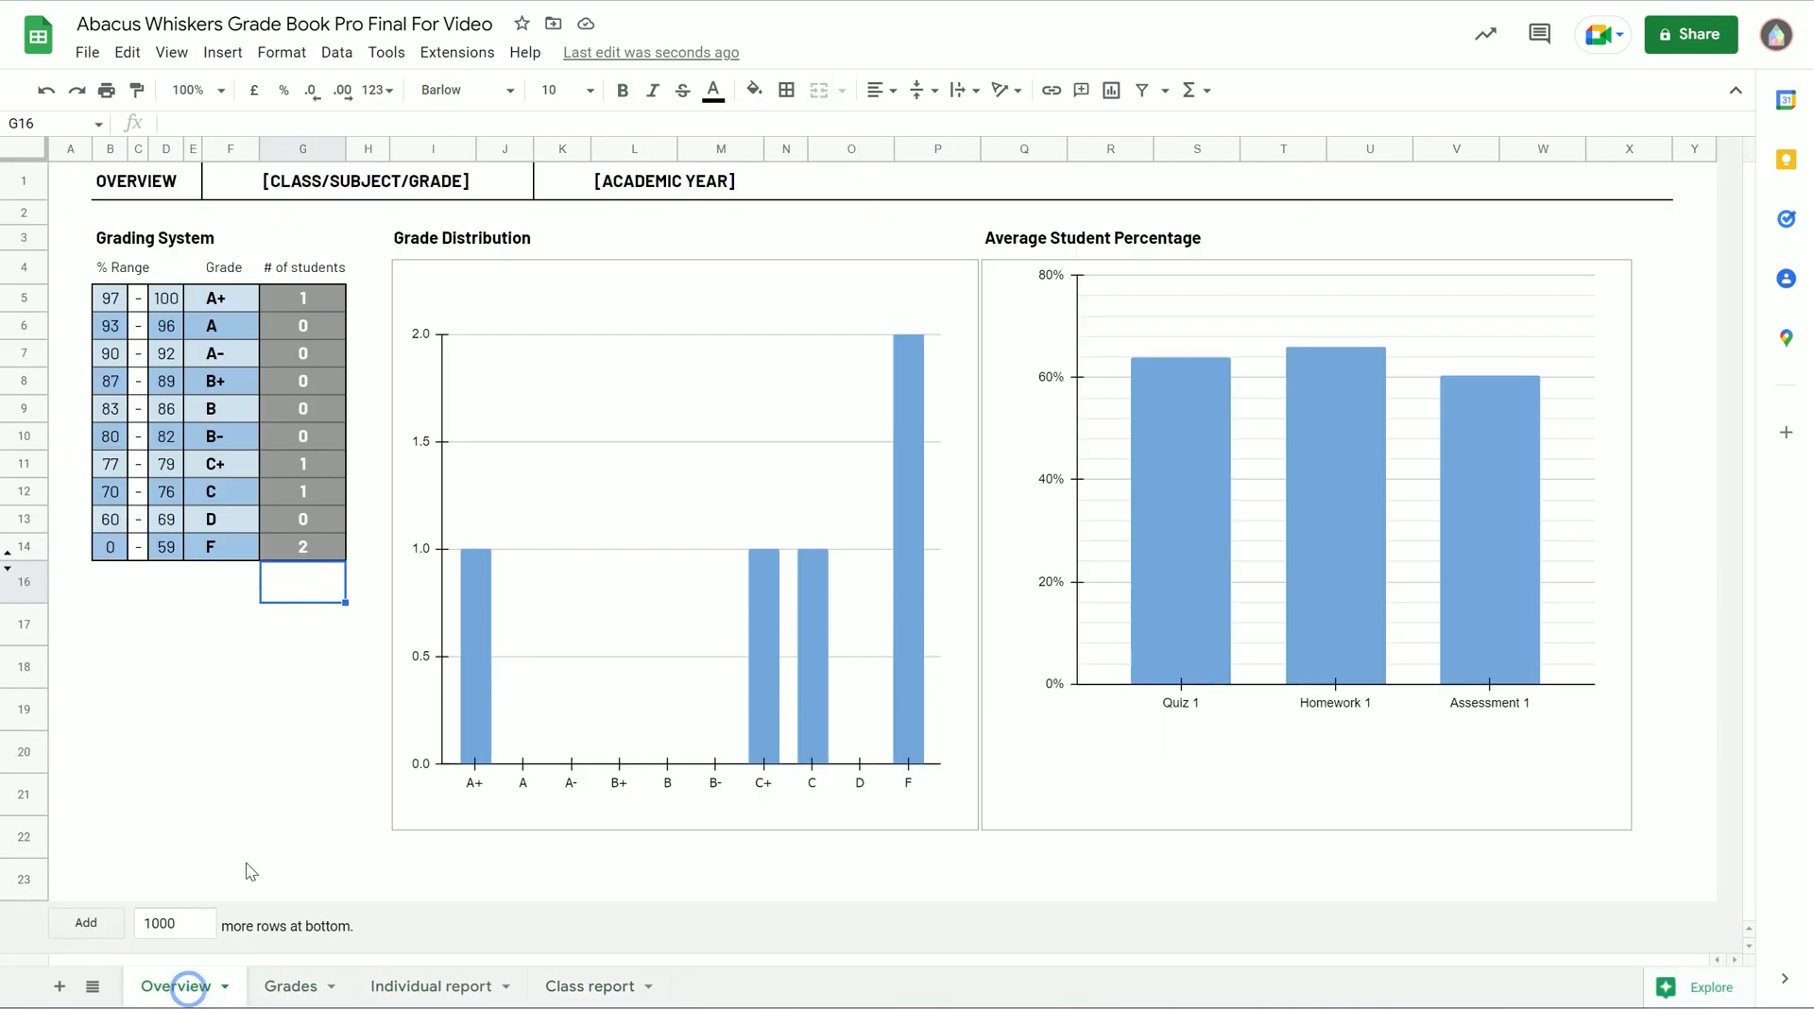
left_click(285, 715)
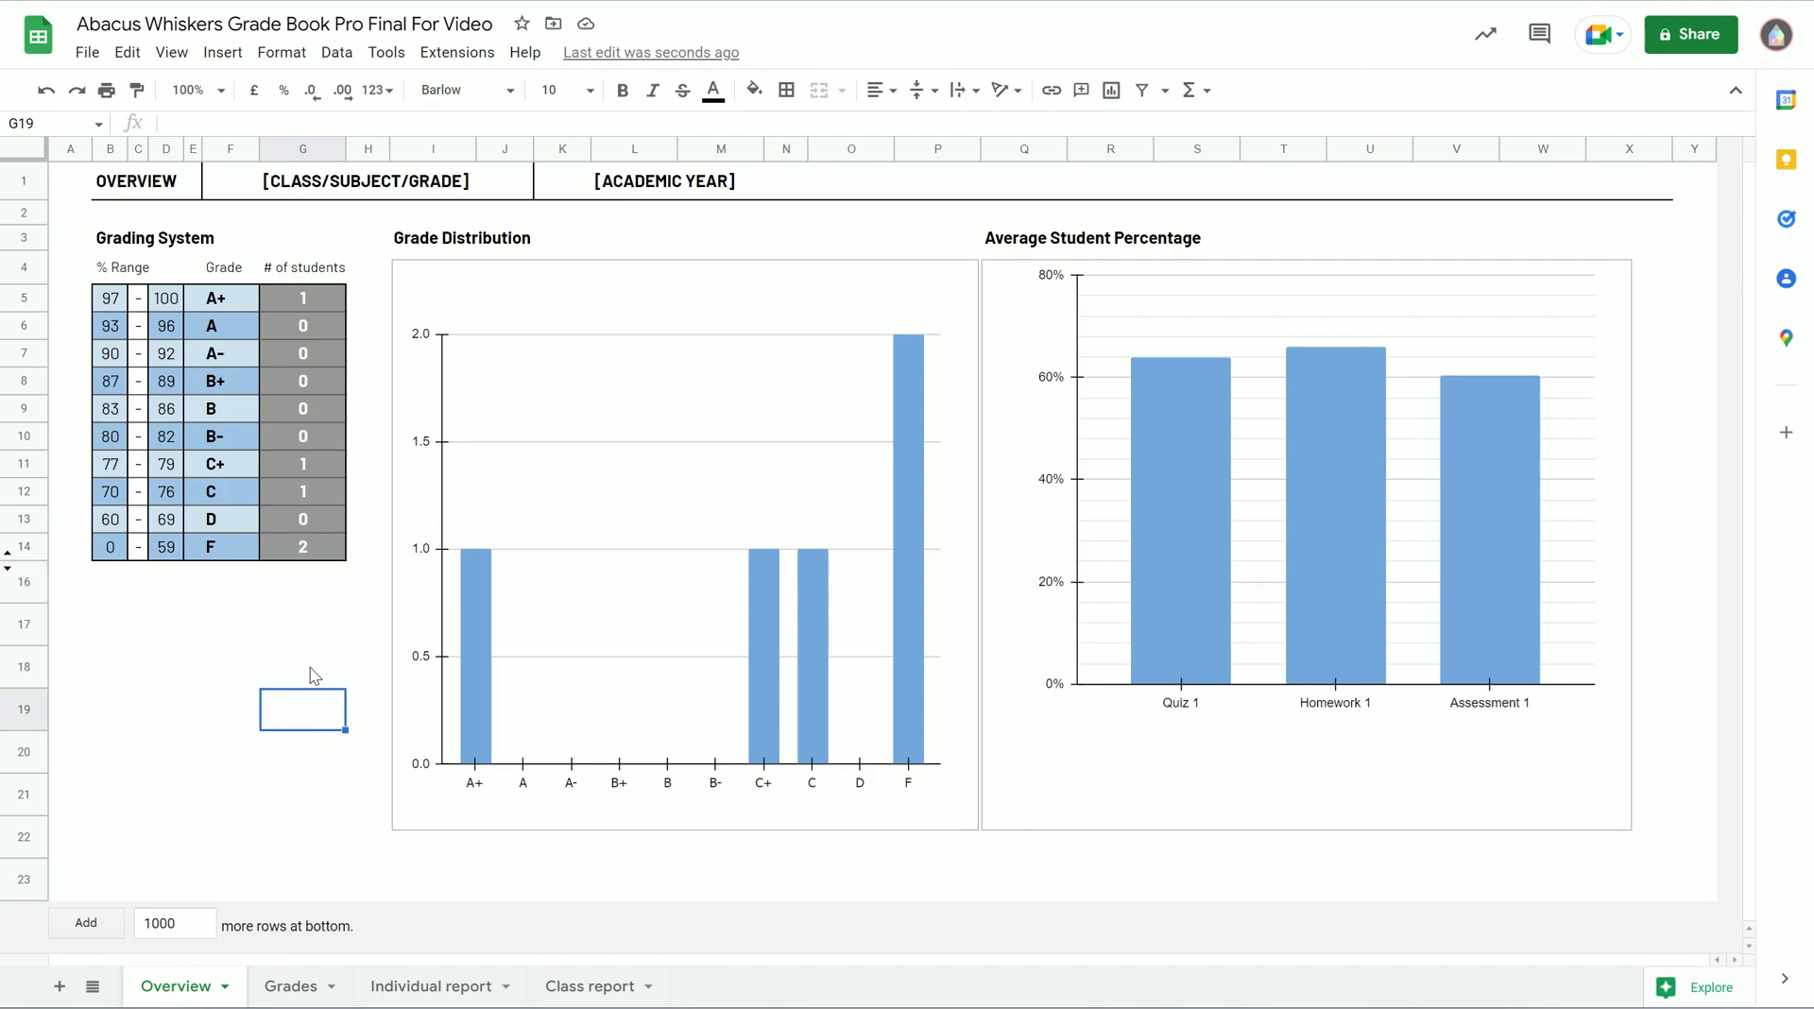